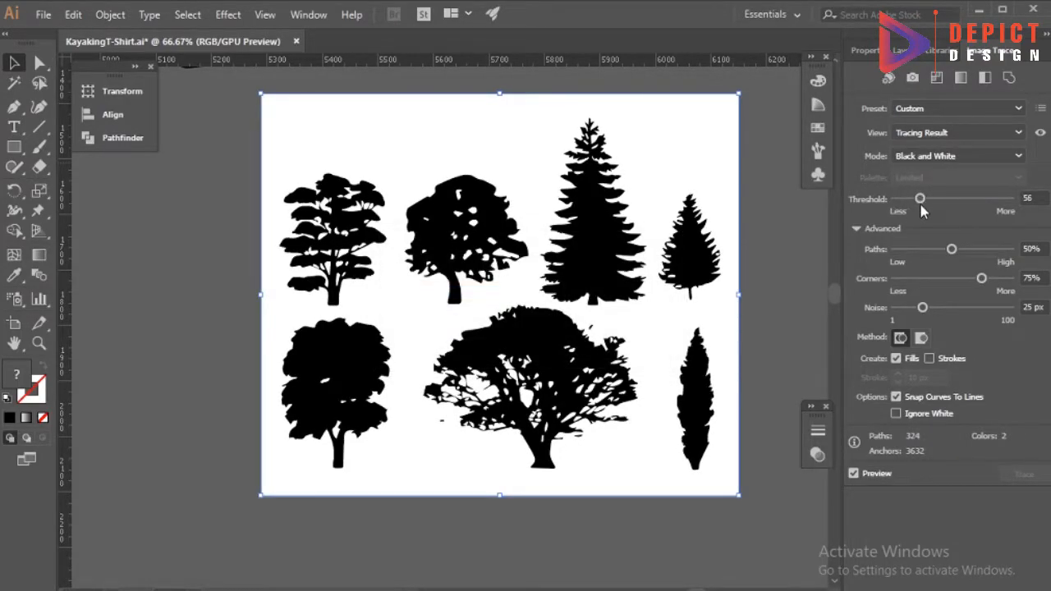
Set the tree image's tracing to ignore white and expand it into editable paths.
click(897, 414)
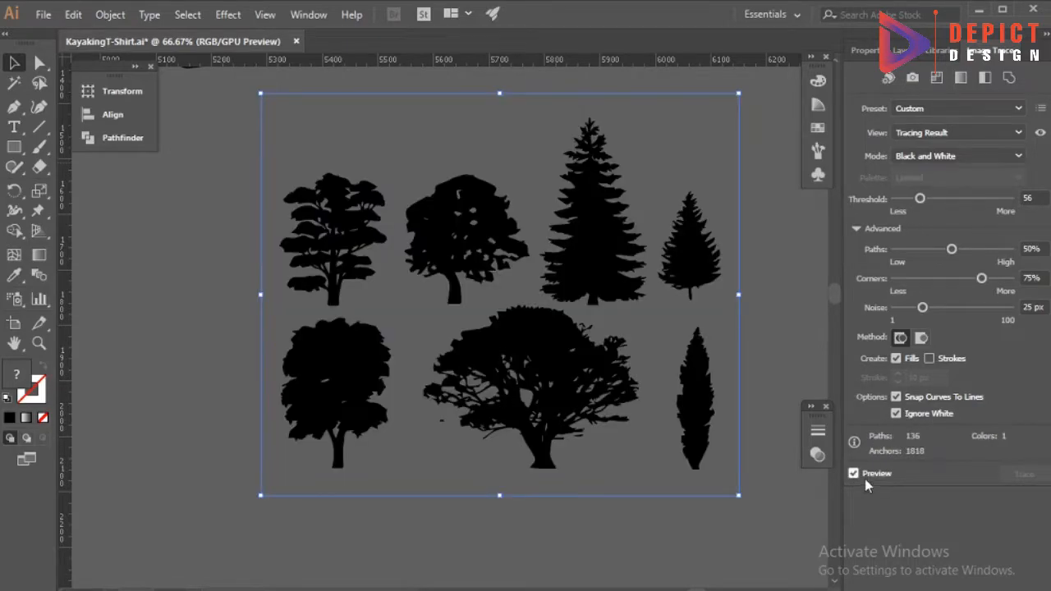
click(867, 52)
click(874, 431)
click(751, 434)
Ungroup the traced trees and place a copy of the tall fir beside the tree set.
click(593, 238)
right_click(592, 239)
click(641, 378)
click(756, 345)
click(614, 252)
scroll(700, 354, down, 6)
scroll(696, 355, down, 3)
scroll(685, 260, up, 3)
drag(681, 277, 447, 389)
drag(535, 186, 467, 299)
click(649, 403)
Copy the line-art tent onto the black artboard and fill the copy with white.
scroll(649, 403, down, 4)
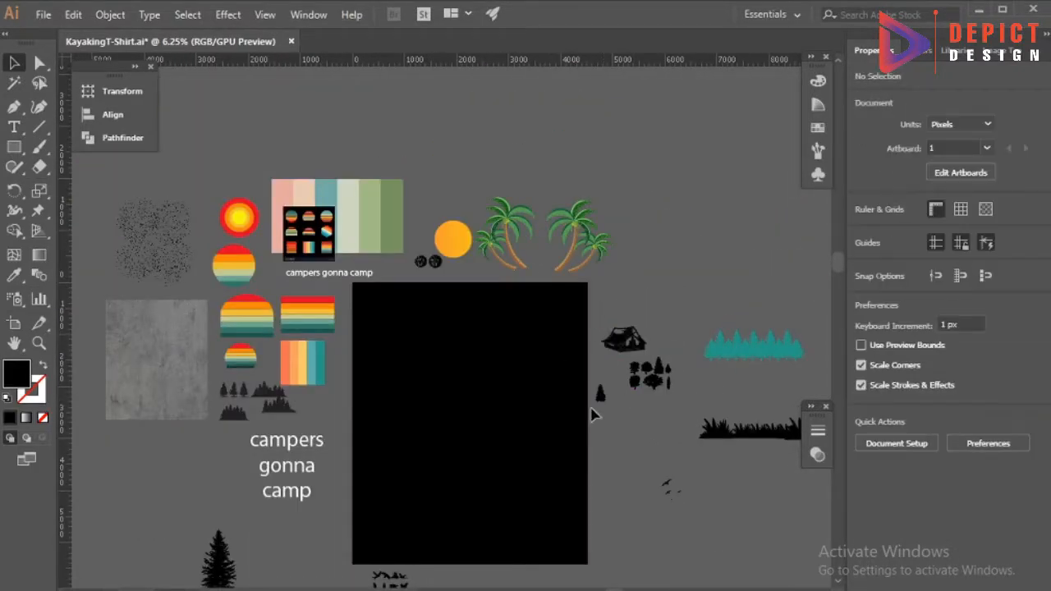
scroll(603, 431, down, 3)
scroll(659, 207, up, 1)
drag(454, 252, 456, 251)
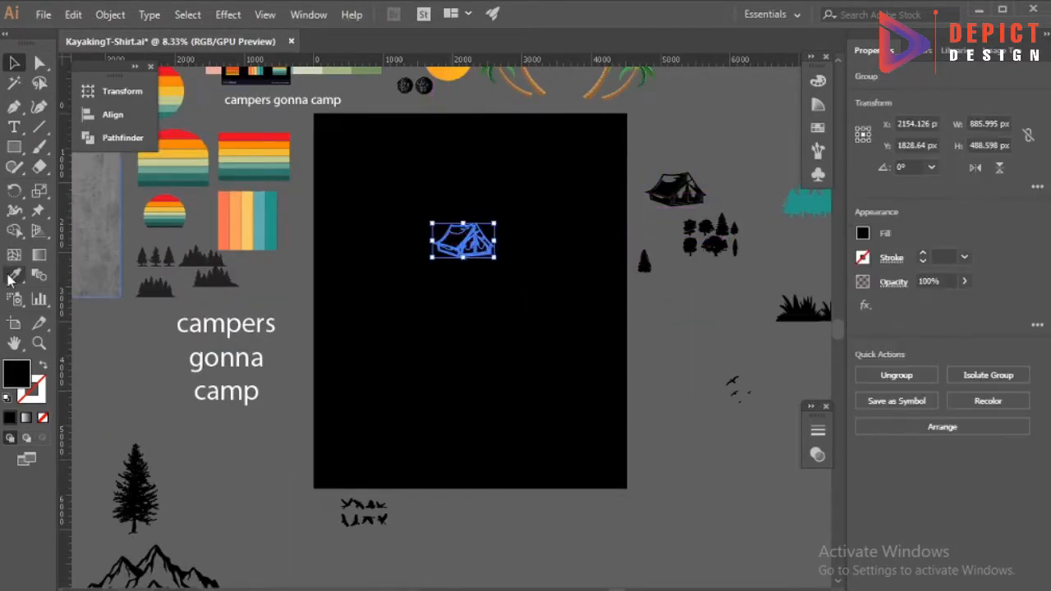
double_click(17, 374)
click(436, 333)
click(452, 308)
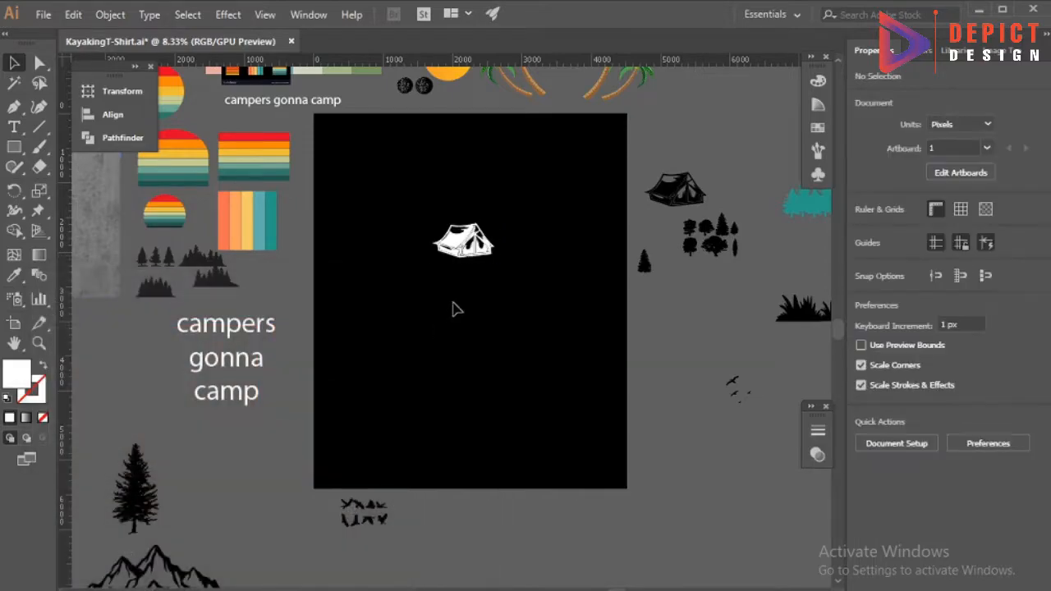
Enlarge the white tent in the upper part of the artboard to about 2385 px wide.
scroll(448, 238, down, 1)
click(446, 211)
mouse_move(477, 222)
mouse_down()
mouse_move(509, 242)
mouse_move(486, 230)
mouse_up()
click(485, 272)
Place an enlarged white copy of the fir at the artboard's lower-right corner.
drag(582, 233, 560, 371)
click(14, 63)
click(435, 299)
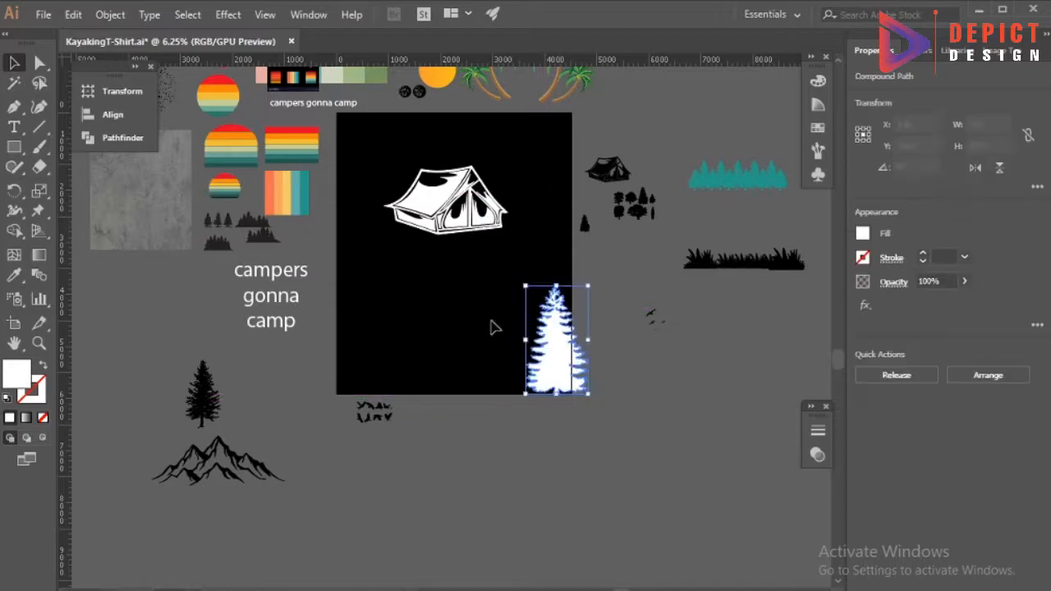
click(494, 326)
Recolor the artboard tent with the yellow sampled from the vertical stripe palette.
scroll(457, 315, up, 2)
click(431, 261)
drag(429, 257, 444, 272)
click(449, 379)
click(430, 278)
key(i)
click(115, 245)
key(v)
click(304, 380)
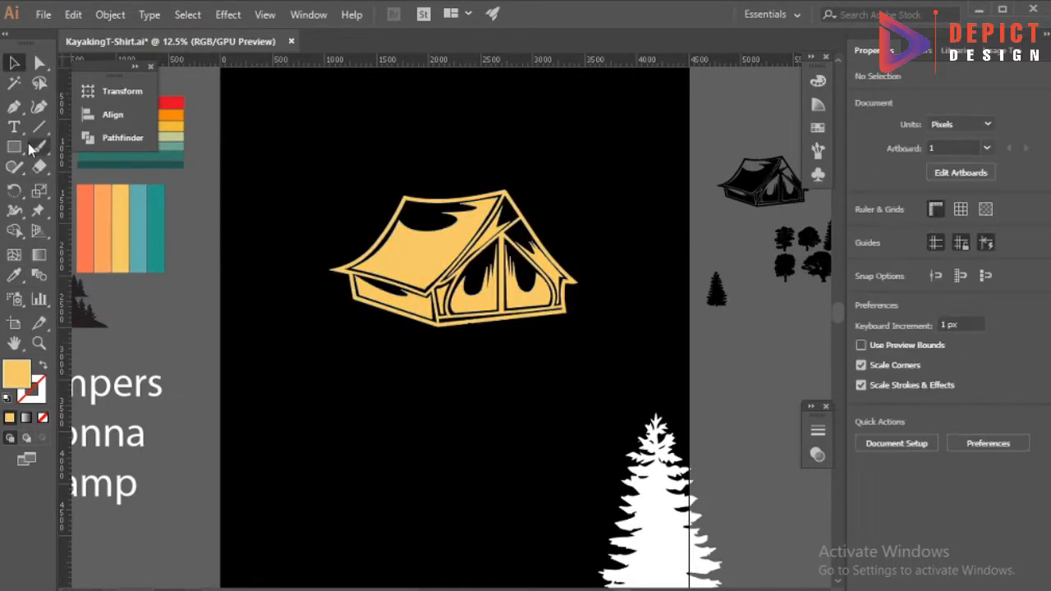
Draw a rectangle about 3404 by 1749 px over the tent and fill it white.
key(m)
drag(638, 349, 638, 349)
key(v)
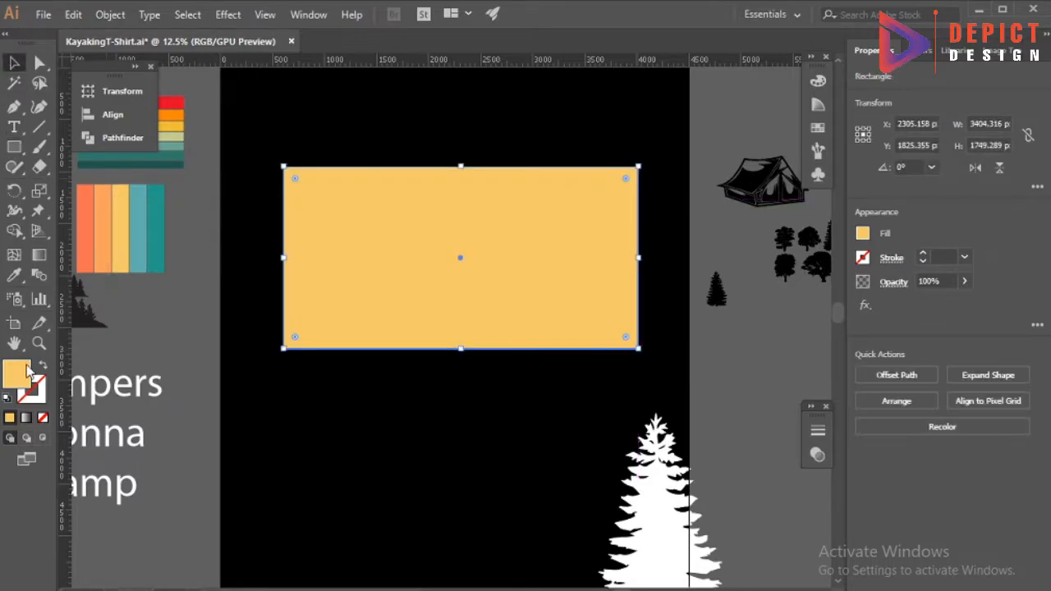
double_click(16, 373)
click(411, 333)
Place the white rectangle directly behind the yellow tent and select both objects.
key(ctrl+x)
click(420, 279)
key(ctrl+b)
drag(407, 390, 473, 280)
Try to remove the white area outside the tent with the Shape Builder tool.
click(113, 138)
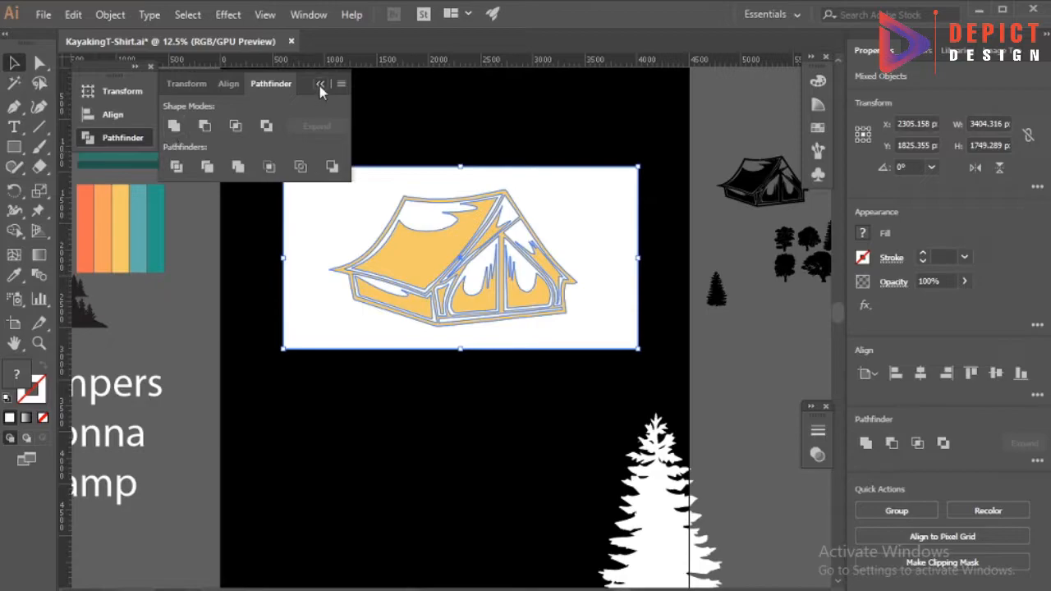
click(321, 86)
key(shift+m)
alt+click(328, 220)
key(ctrl+=)
click(14, 63)
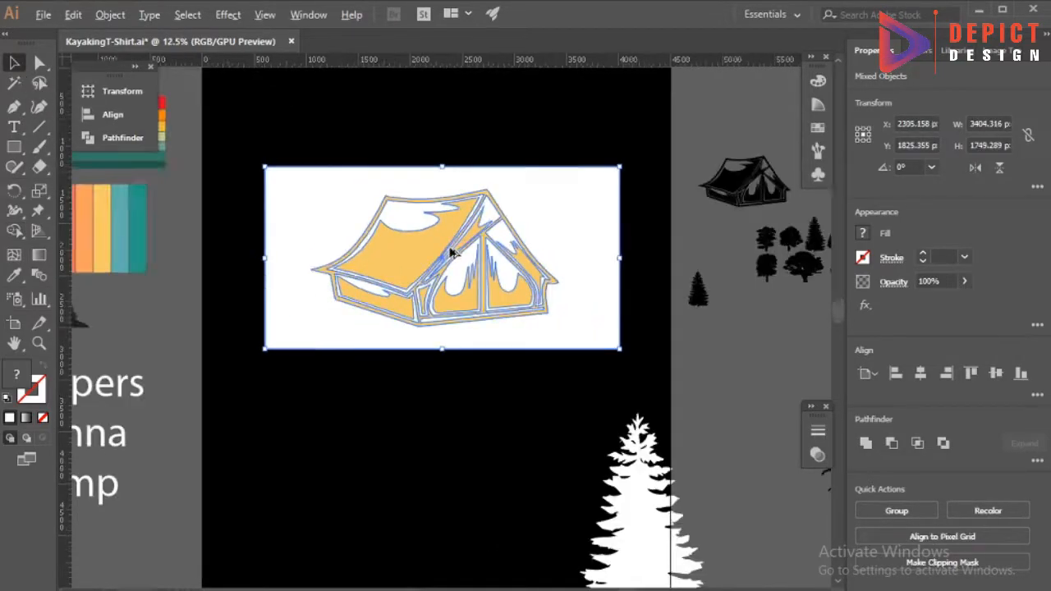
Divide the rectangle and tent with Pathfinder and remove the white area outside the tent.
click(122, 138)
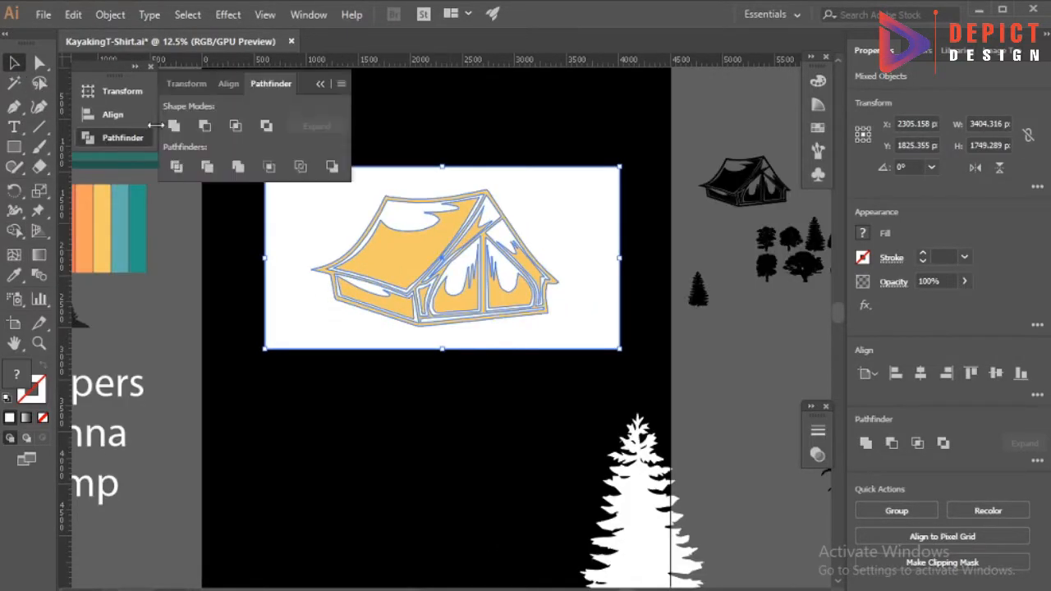
click(177, 170)
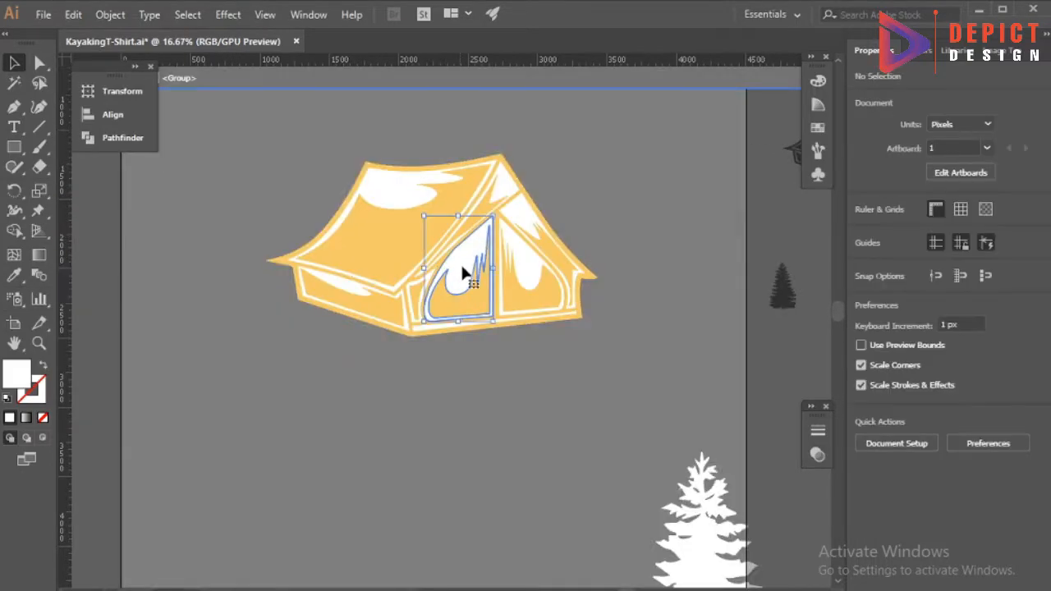
click(462, 272)
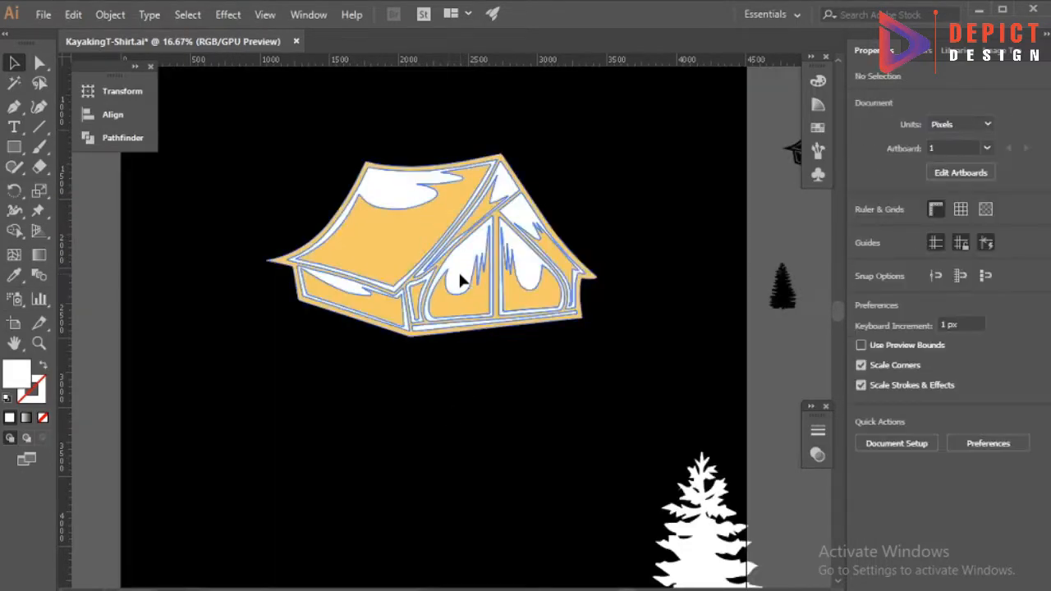
click(386, 203)
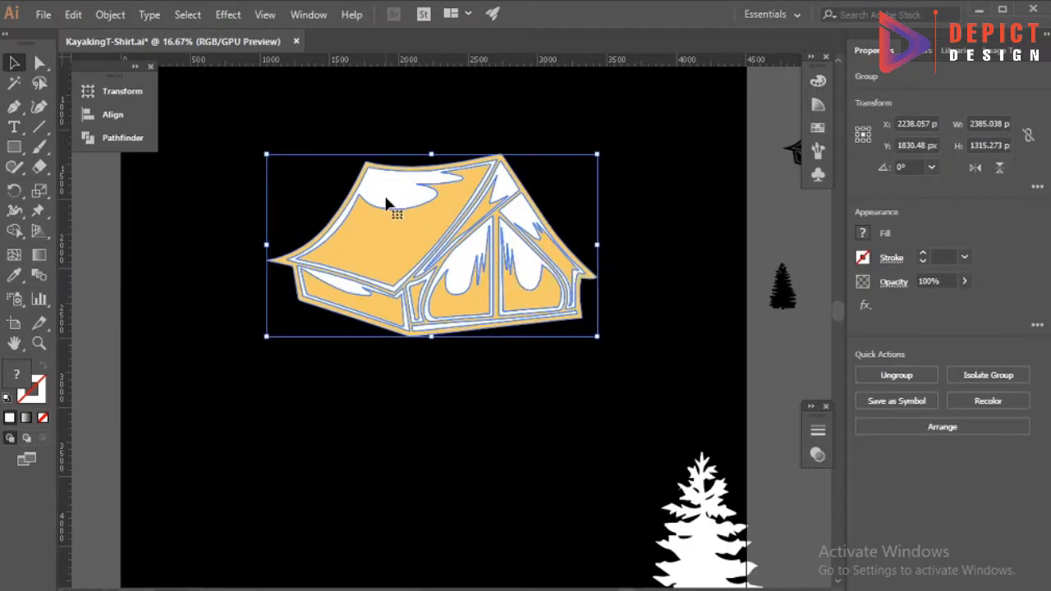
click(434, 366)
Isolate the tent group and fill the white shapes of both door flaps with dark gray.
double_click(472, 269)
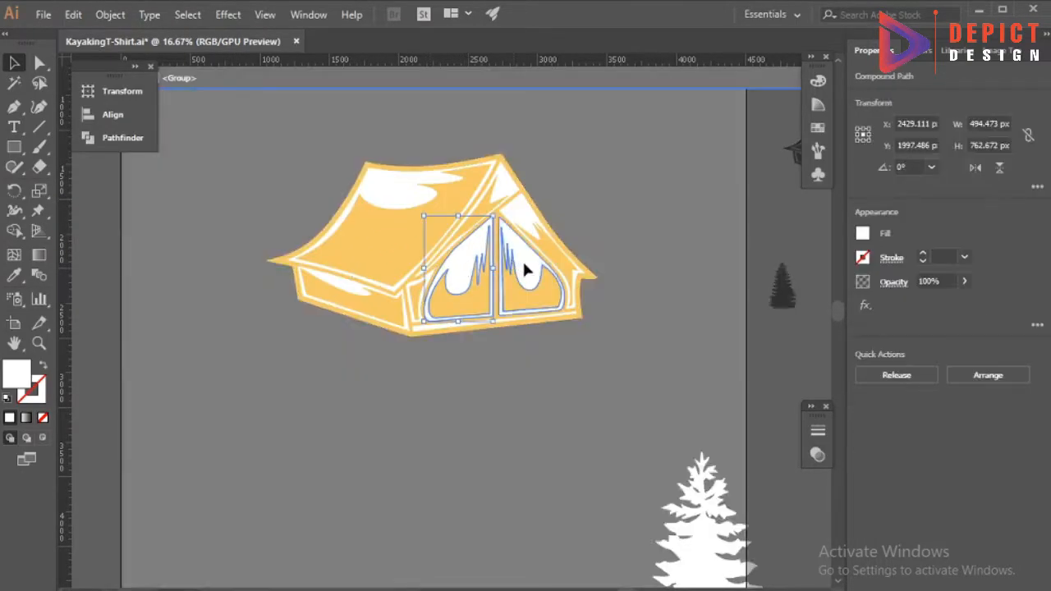
double_click(25, 374)
click(439, 329)
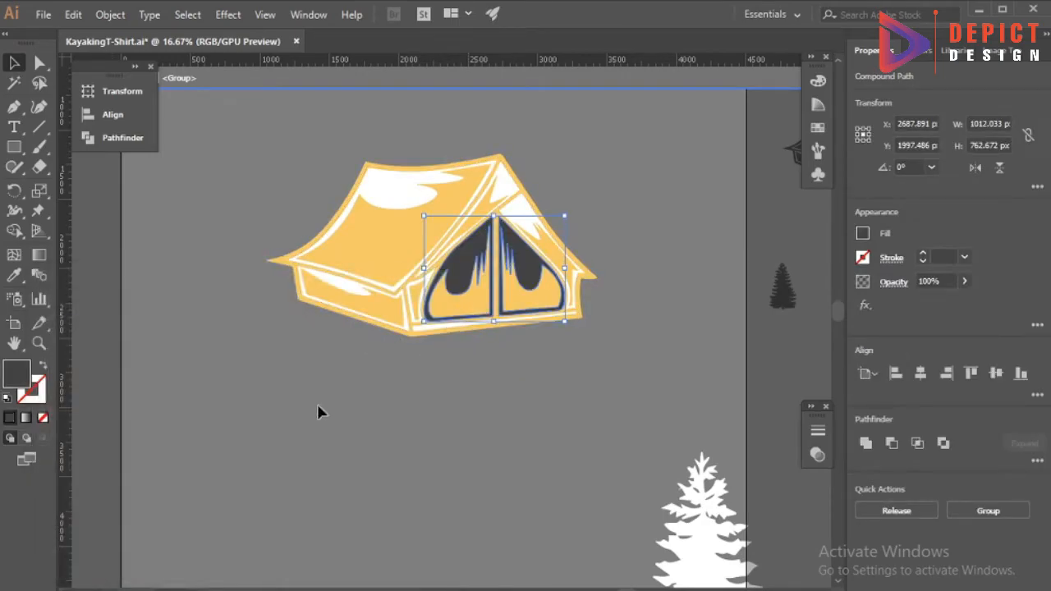
click(340, 391)
Fill the white detail shapes of the tent, including its lower front strips, with red.
click(513, 201)
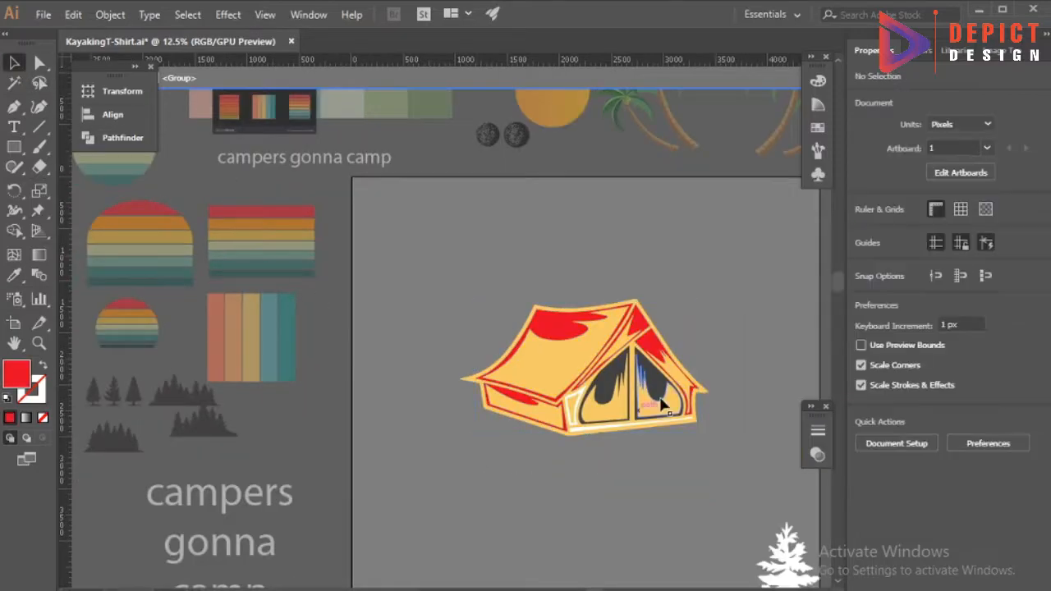
scroll(622, 427, up, 4)
click(368, 466)
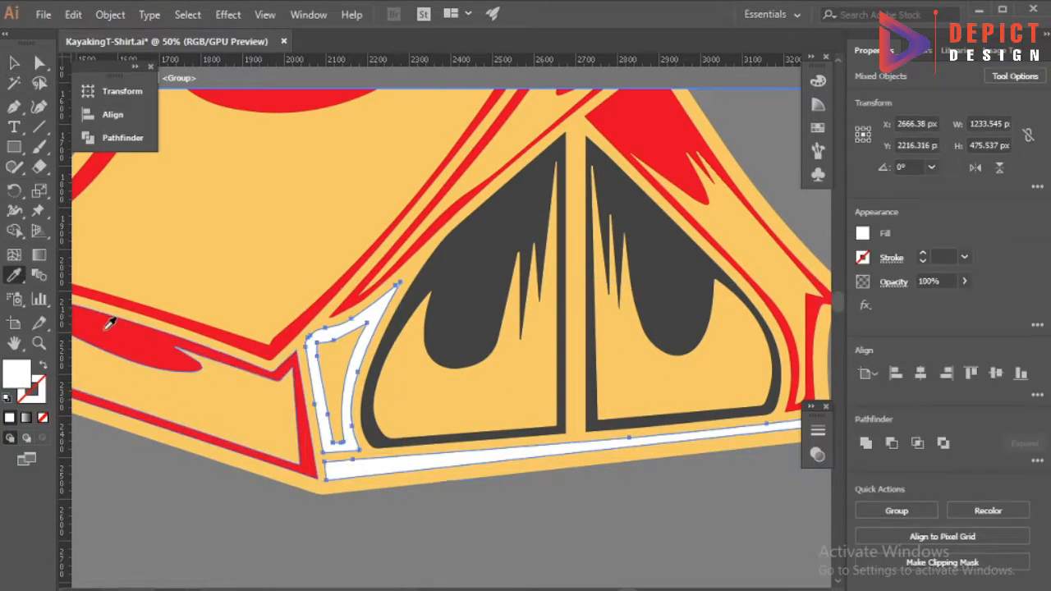
click(105, 320)
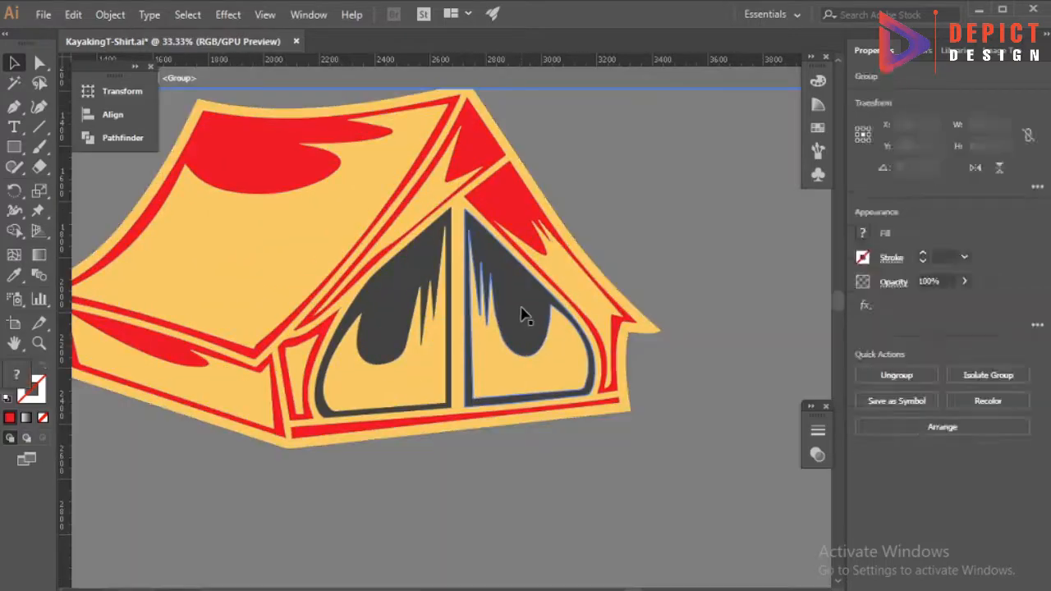
Recolor the dark gray door flap shapes with the tent's red.
click(521, 312)
key(i)
click(257, 155)
key(v)
Recolor the tent's main yellow panels with the palette's teal and change that fill to bright green.
click(275, 250)
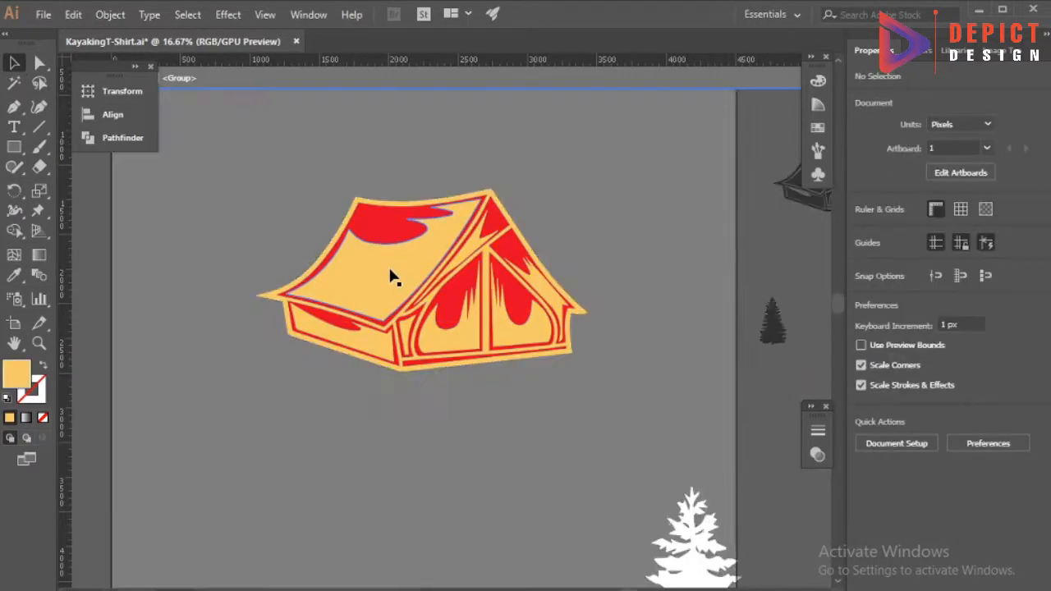
click(416, 332)
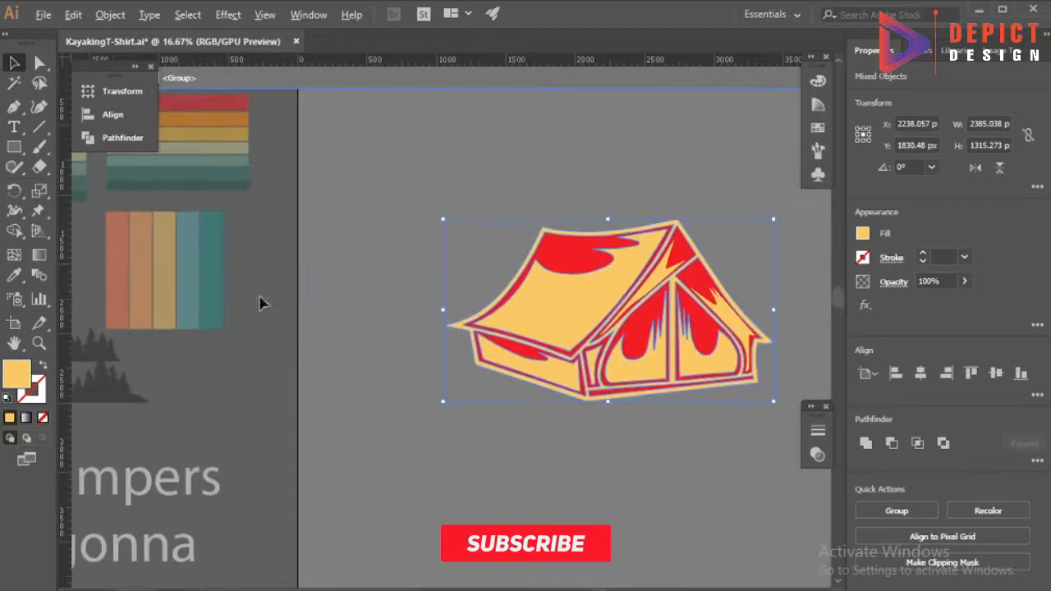
key(i)
click(215, 276)
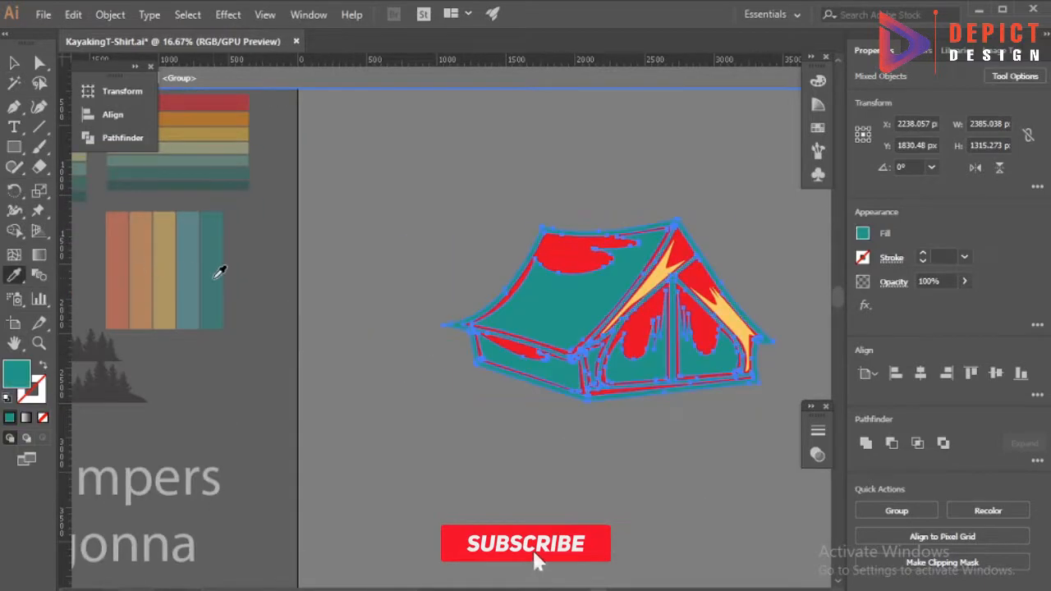
double_click(21, 371)
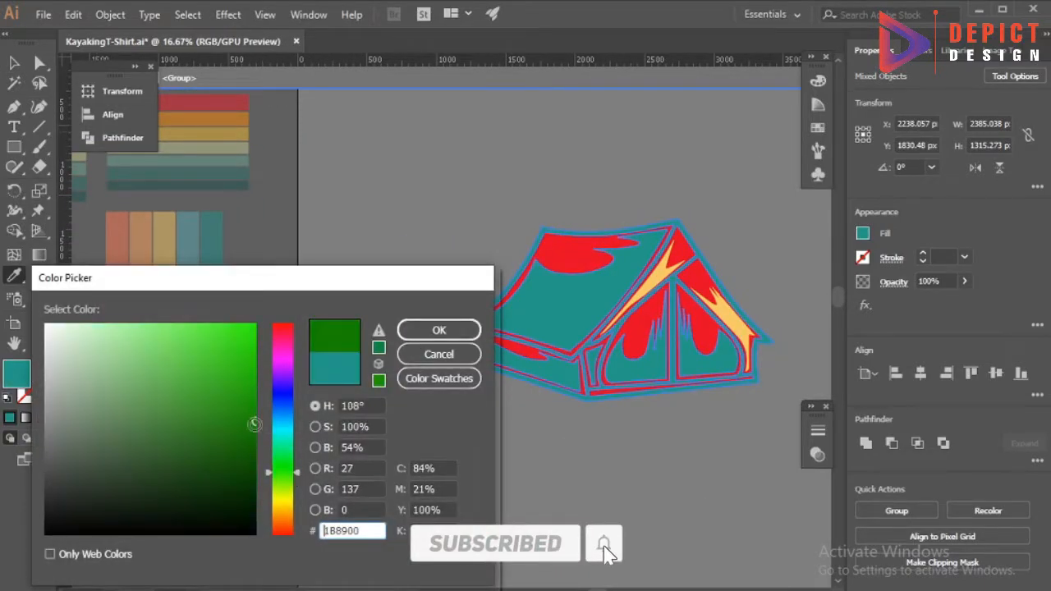
click(438, 329)
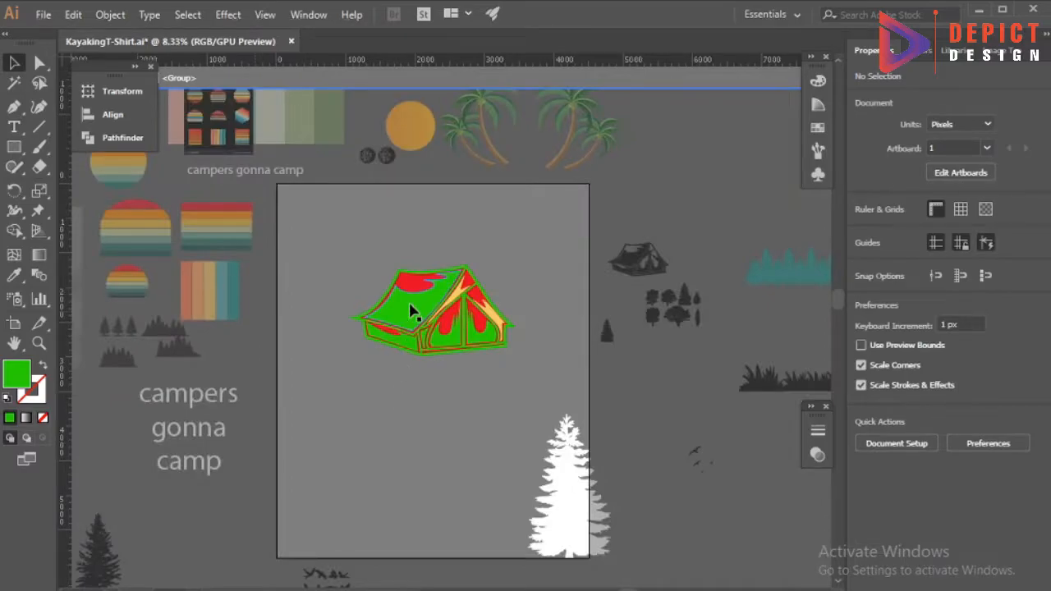
Fill the tent's roof panel with an orange-red sampled from the retro stripe reference image.
click(411, 311)
key(ctrl+plus)
key(i)
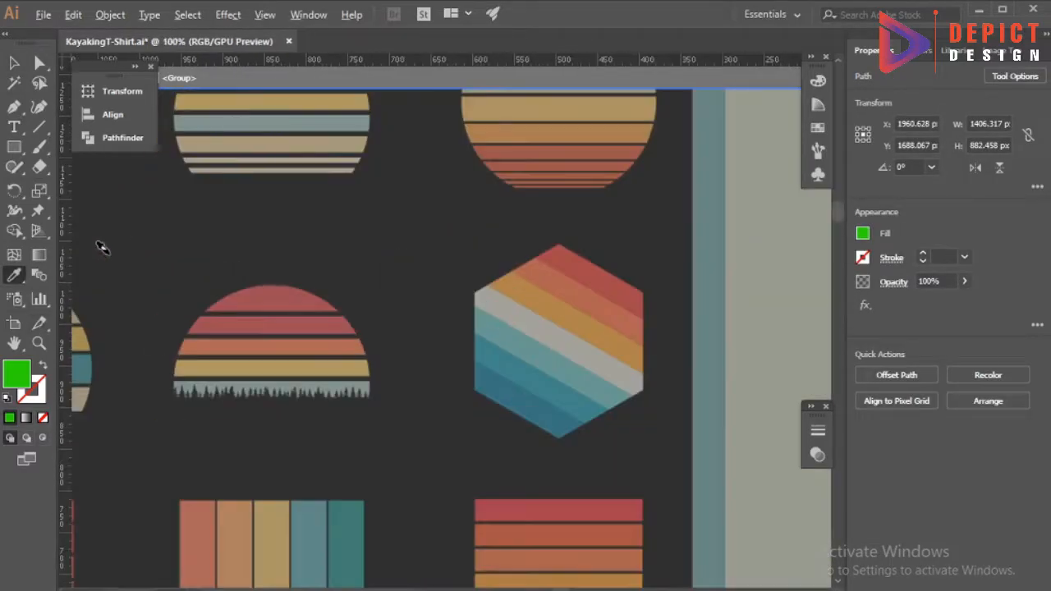
key(ctrl+minus)
key(ctrl+minus)
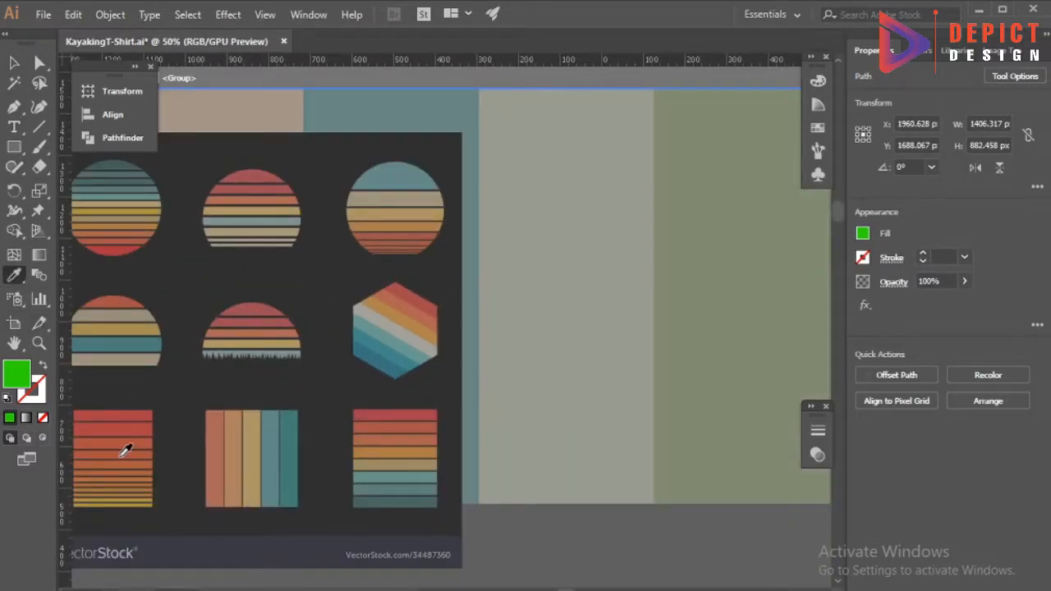
click(382, 421)
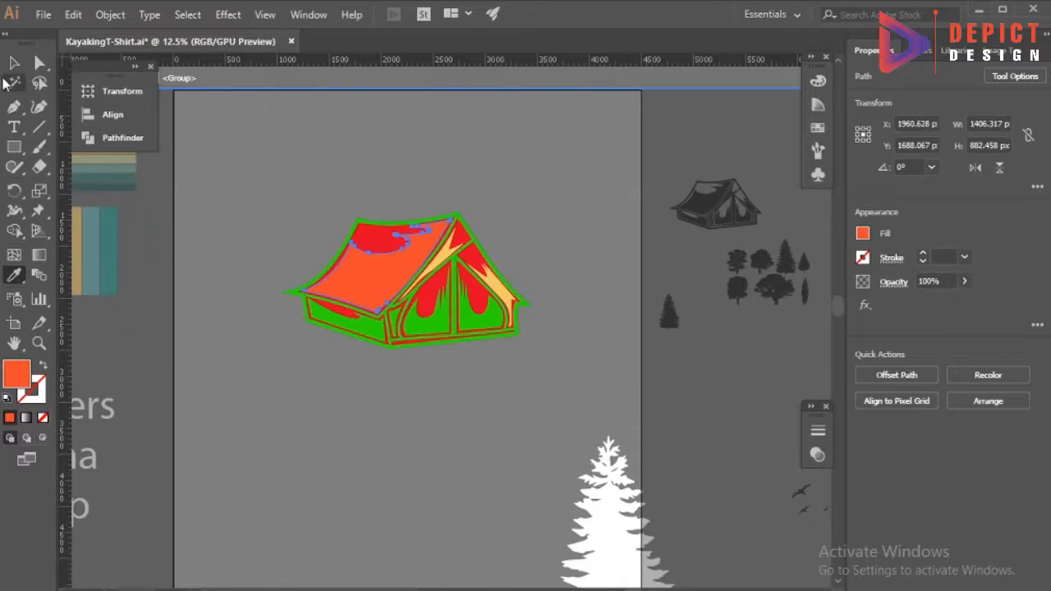
click(262, 394)
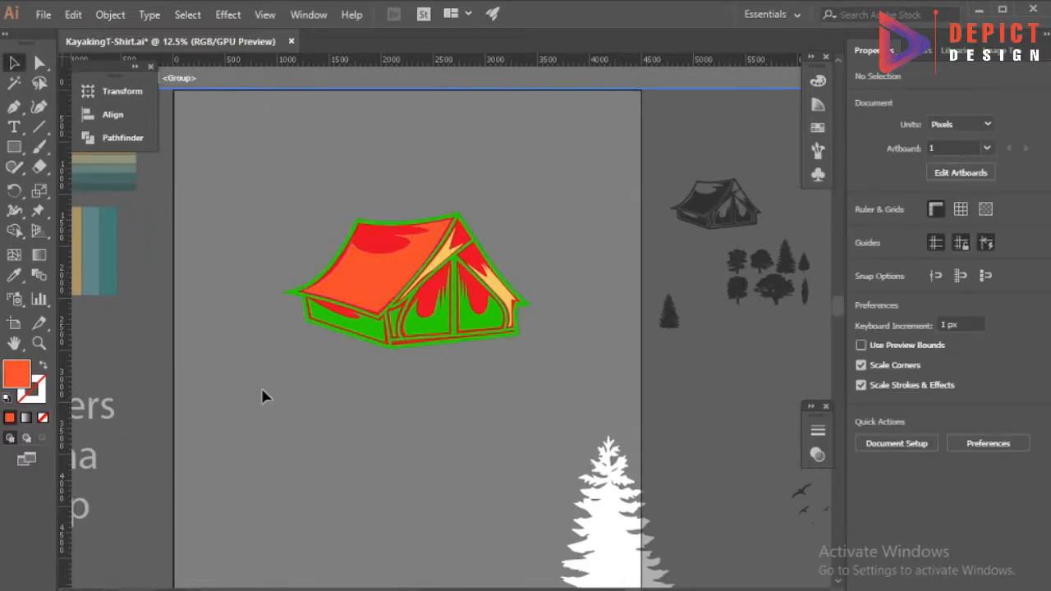
Select all green tent parts with the Magic Wand and fill them with the roof's orange-red.
scroll(371, 340, up, 2)
double_click(378, 321)
double_click(240, 396)
click(15, 84)
click(369, 316)
click(14, 63)
click(14, 275)
click(335, 229)
click(14, 63)
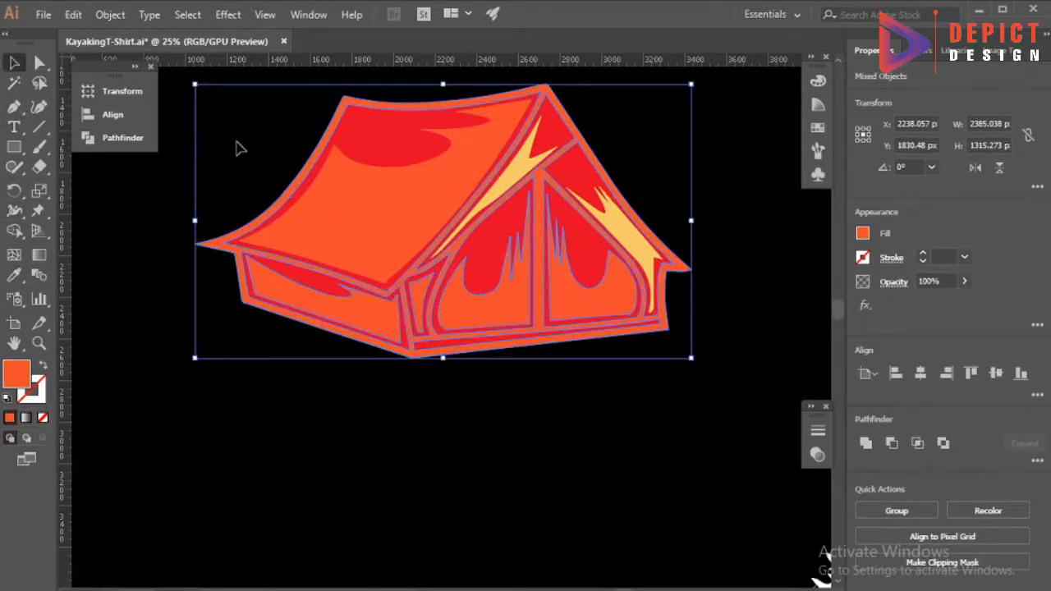
click(237, 144)
Recolor the remaining yellow shapes on the tent's front with the roof's orange-red.
scroll(644, 179, up, 1)
click(610, 244)
shift+click(497, 194)
click(14, 275)
click(267, 216)
key(v)
click(171, 402)
Fill the red shapes of both door flaps with black and leave the tent group's isolation.
click(558, 294)
click(130, 399)
click(14, 63)
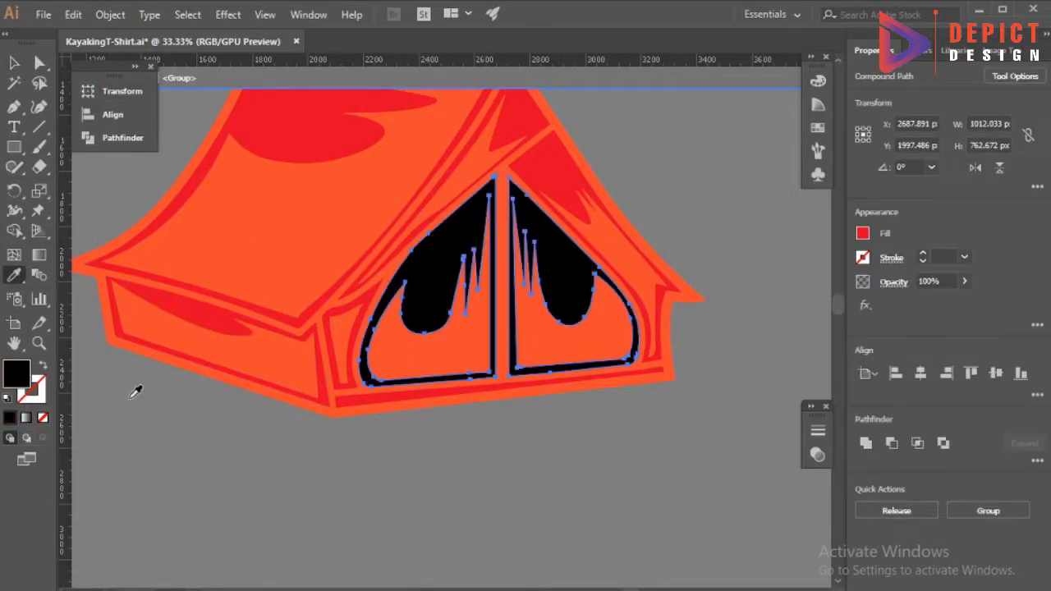
double_click(434, 432)
Move the finished tent slightly down on the artboard.
scroll(433, 432, down, 3)
scroll(433, 432, down, 5)
scroll(434, 432, down, 1)
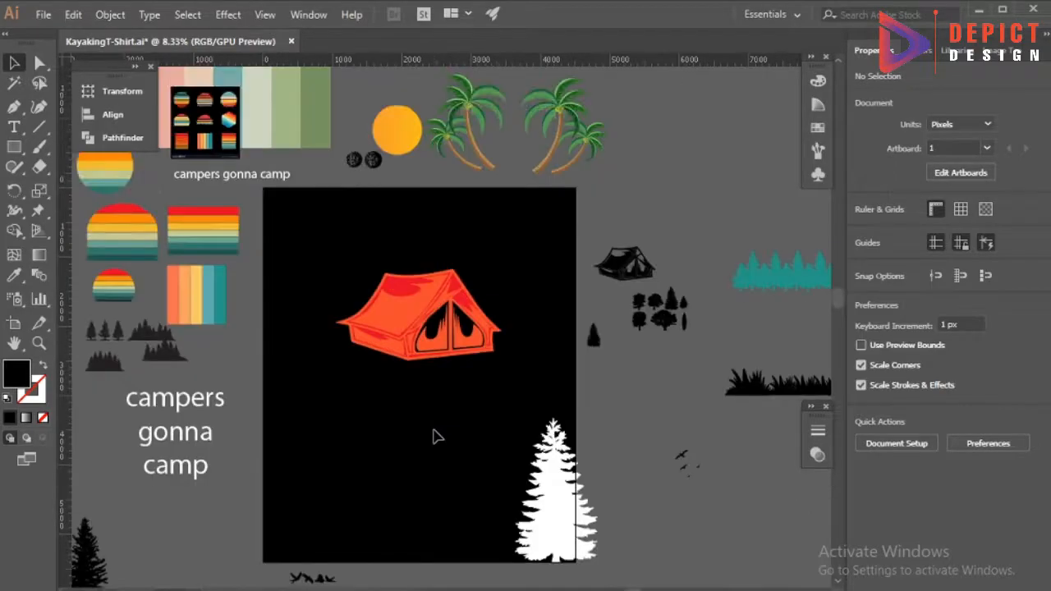
scroll(437, 436, down, 1)
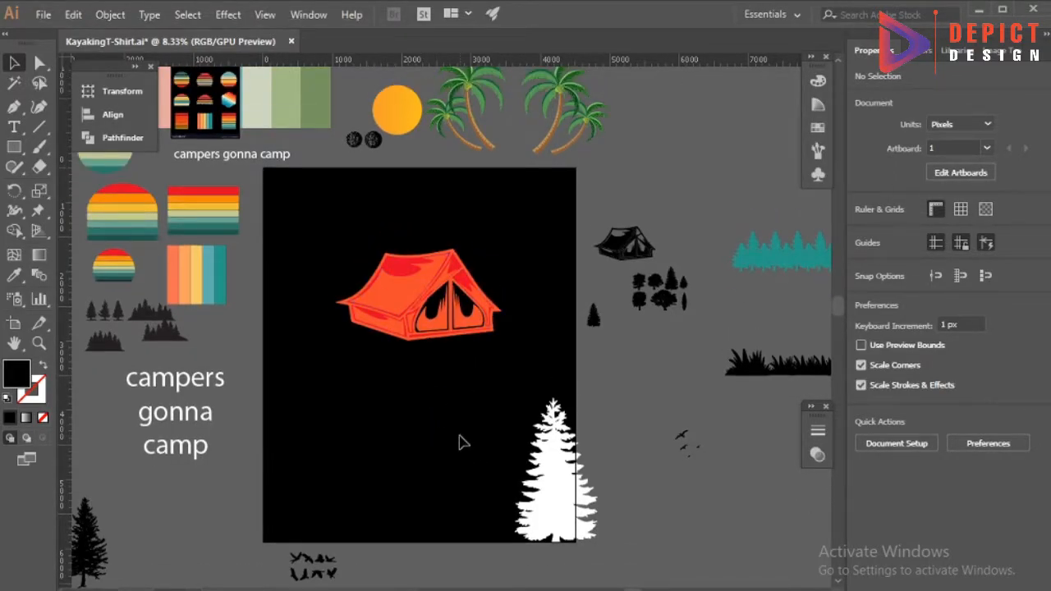
drag(414, 316, 414, 343)
Place a reduced copy of the white fir left of the tent, stretched to about 443 by 1357 px.
drag(570, 469, 351, 248)
scroll(340, 235, up, 3)
drag(451, 428, 374, 359)
scroll(335, 313, down, 3)
drag(330, 290, 314, 360)
drag(316, 370, 319, 394)
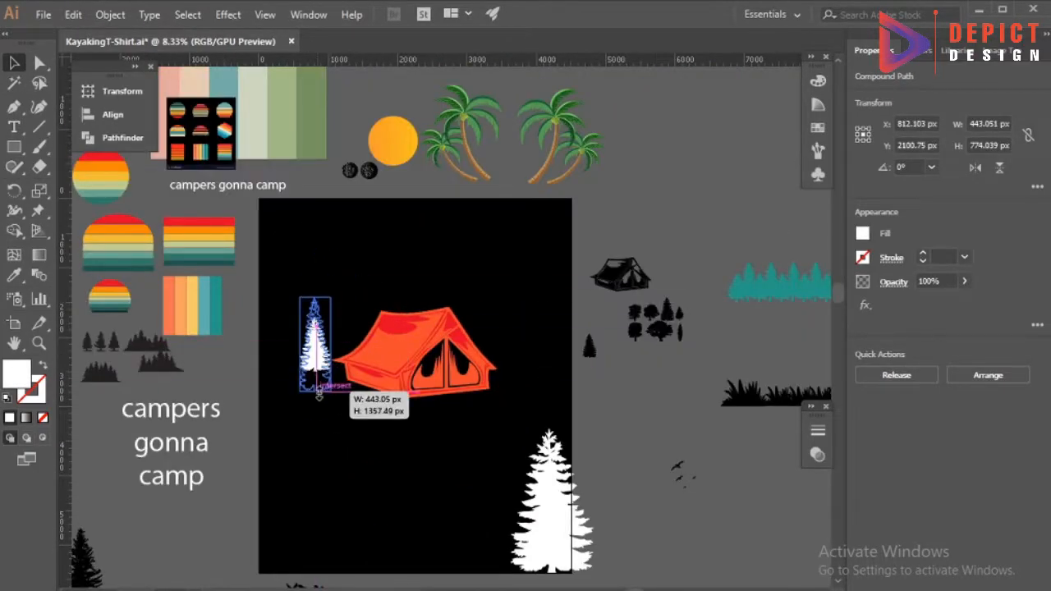
key(ctrl+shift+a)
Duplicate the narrow white fir into staggered rows of four trees on each side of the tent.
drag(315, 348, 372, 338)
drag(466, 322, 489, 338)
drag(494, 336, 519, 365)
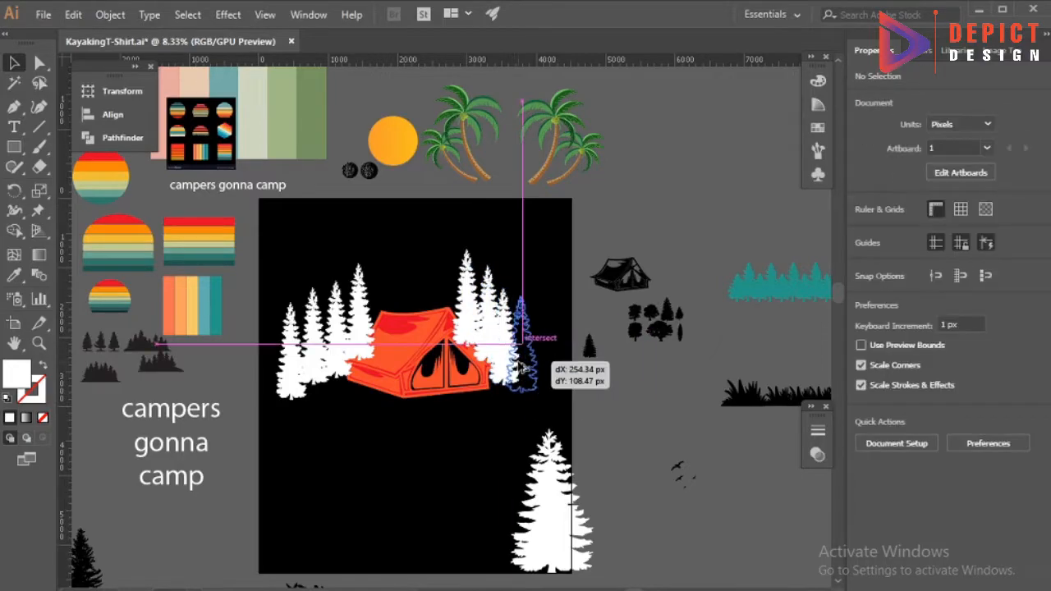
Copy the detailed black pine to the middle of the tree rows above the tent and fill it white.
scroll(206, 413, down, 3)
drag(96, 482, 439, 201)
scroll(440, 203, up, 3)
drag(446, 246, 457, 228)
key(i)
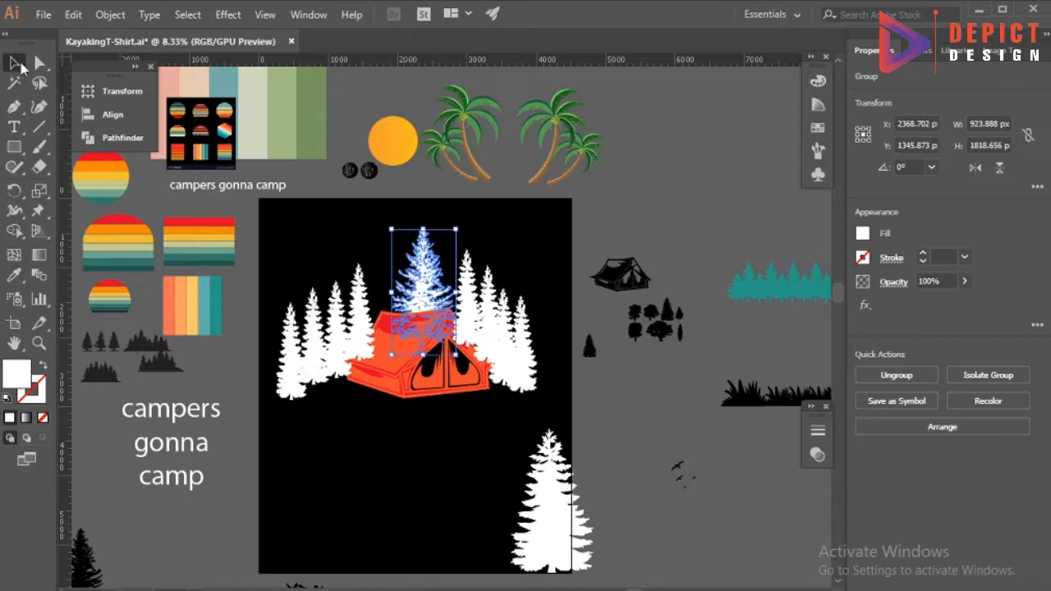
Bring the tent to the front of the trees.
key(ctrl+plus)
right_click(414, 393)
click(643, 293)
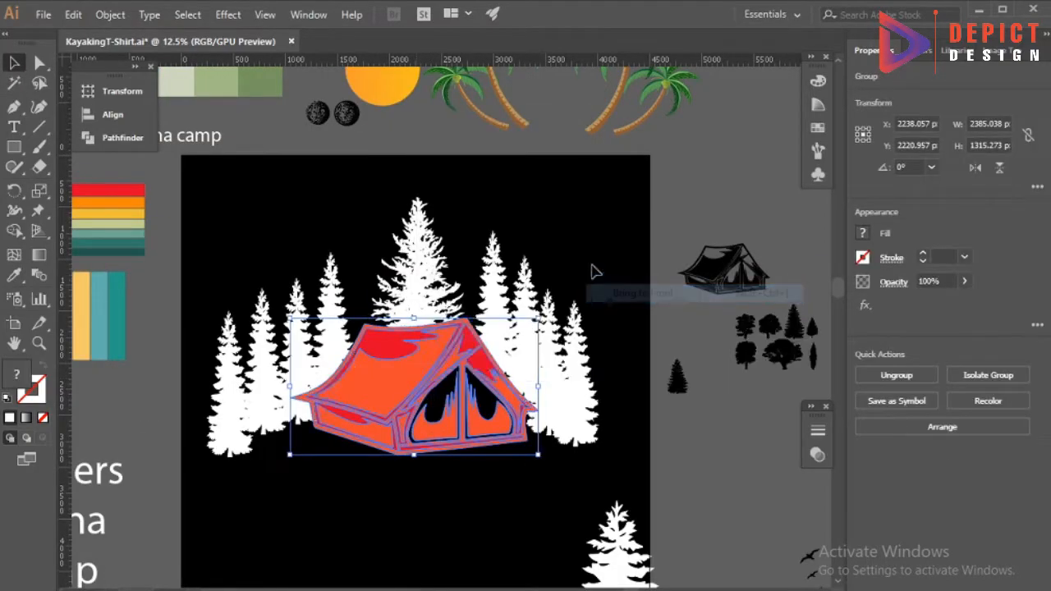
click(596, 271)
Move the large white fir from the artboard's lower-right corner off the artboard.
scroll(400, 206, down, 2)
drag(663, 510, 663, 509)
click(394, 371)
Align the outermost trees on both sides of the tent along their bottom edges.
scroll(393, 369, up, 1)
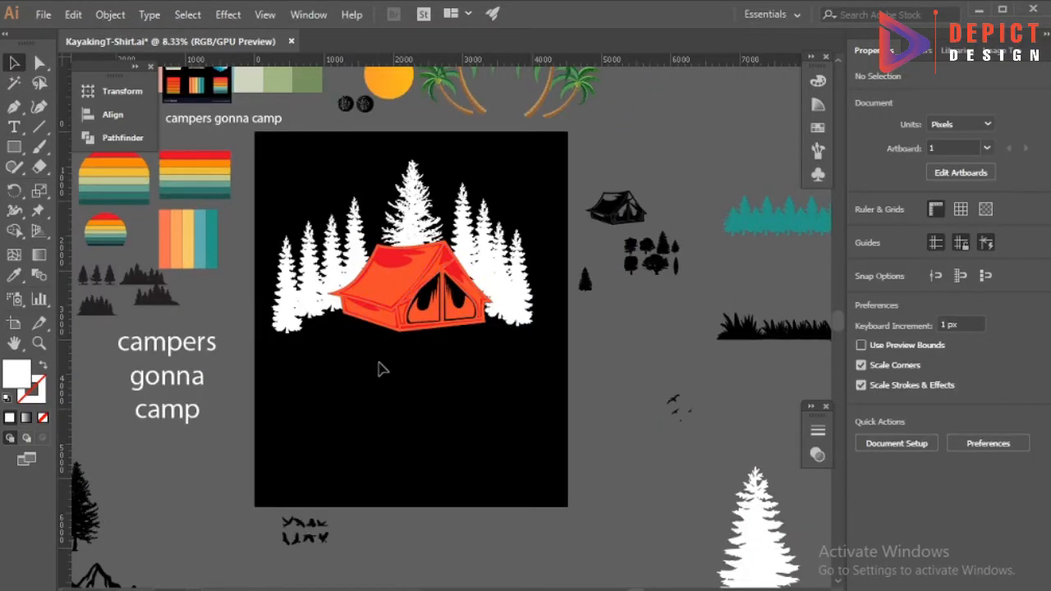
scroll(375, 398, up, 1)
click(289, 373)
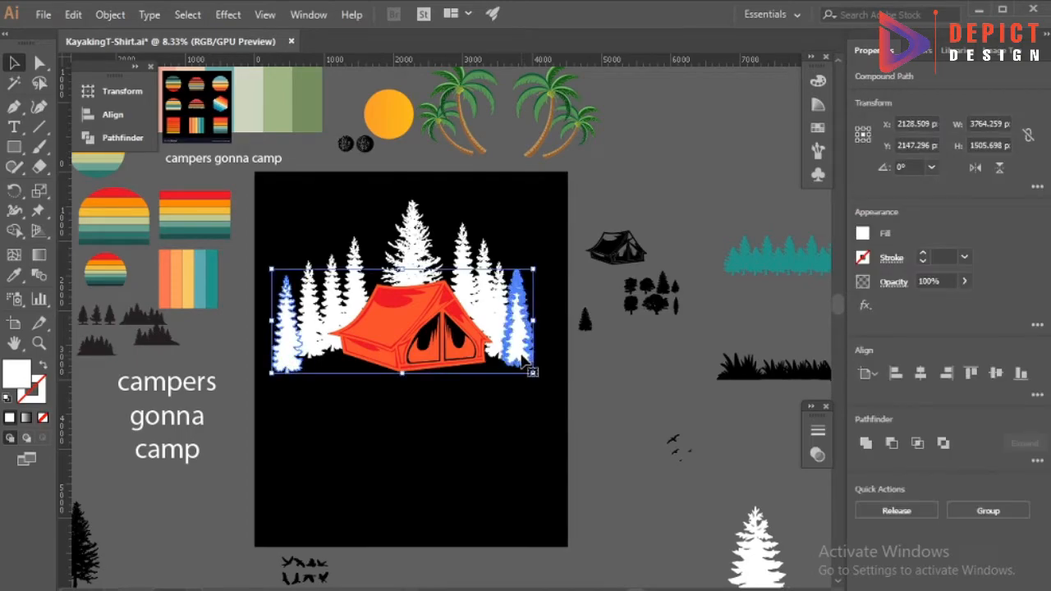
click(112, 115)
click(334, 126)
click(321, 84)
click(383, 417)
Build a crescent moon from overlapping copies of the orange circle and fill it white.
scroll(384, 417, up, 1)
scroll(389, 424, down, 1)
scroll(403, 402, up, 1)
scroll(402, 397, down, 2)
mouse_move(396, 87)
mouse_down()
mouse_move(404, 424)
mouse_move(396, 410)
mouse_move(427, 408)
mouse_move(443, 381)
mouse_up()
scroll(405, 426, up, 1)
click(11, 416)
click(320, 430)
scroll(418, 410, up, 2)
shift+click(306, 395)
click(14, 231)
click(14, 63)
click(294, 513)
Place the crescent moon in the sky beside the central pine's tip, rotating it and making it smaller.
scroll(294, 513, down, 3)
drag(302, 483, 368, 250)
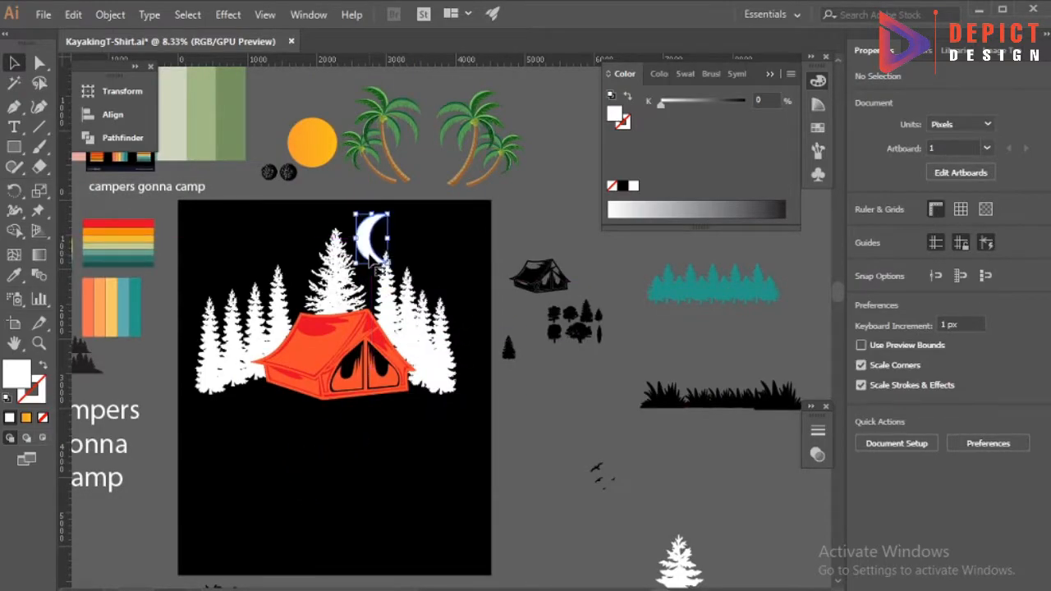
scroll(381, 244, up, 3)
drag(410, 307, 453, 243)
drag(438, 241, 406, 244)
click(471, 279)
scroll(502, 262, down, 3)
scroll(501, 261, down, 3)
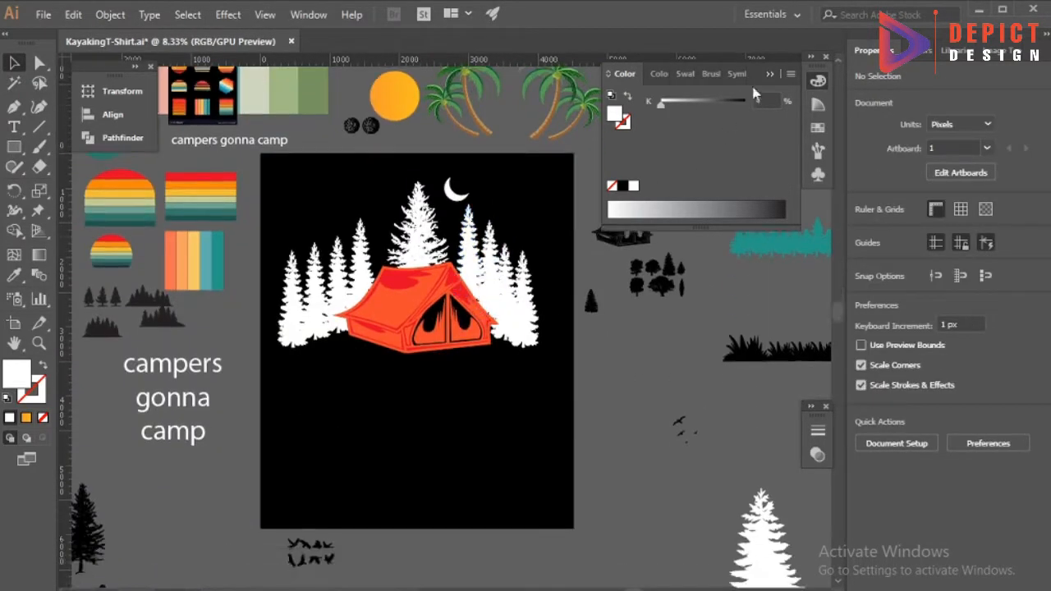
click(770, 74)
Draw a horizontal line about 746 px long below the tent and give it a white 40 pt stroke.
scroll(437, 430, down, 1)
scroll(435, 431, up, 2)
click(39, 128)
scroll(329, 429, up, 1)
drag(306, 432, 385, 432)
click(964, 258)
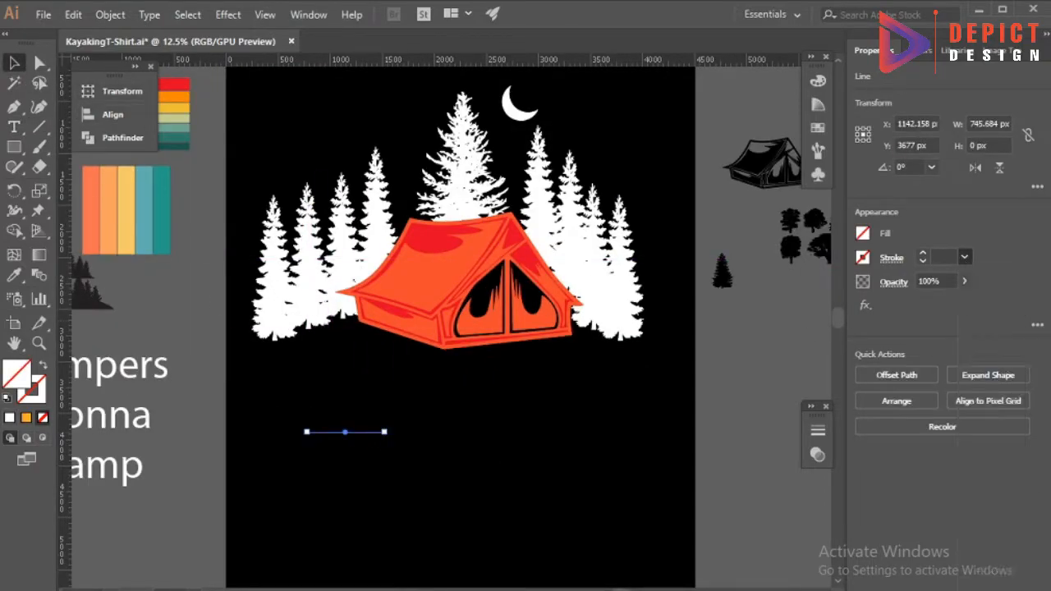
click(862, 257)
click(327, 428)
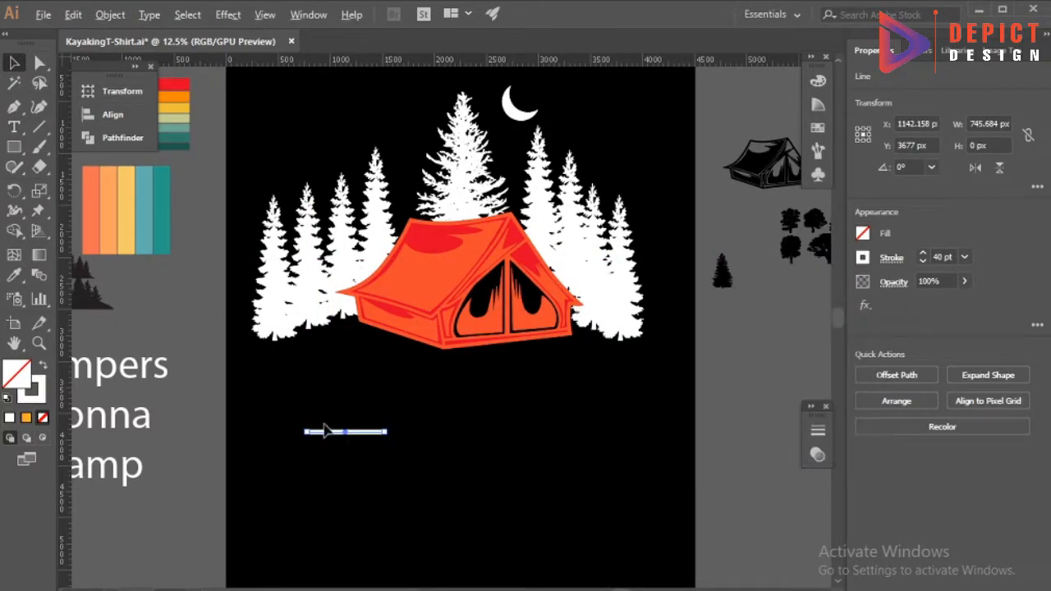
Cross the white line with a perpendicular copy and scale the pair down to a star about 93 px wide.
scroll(341, 435, up, 2)
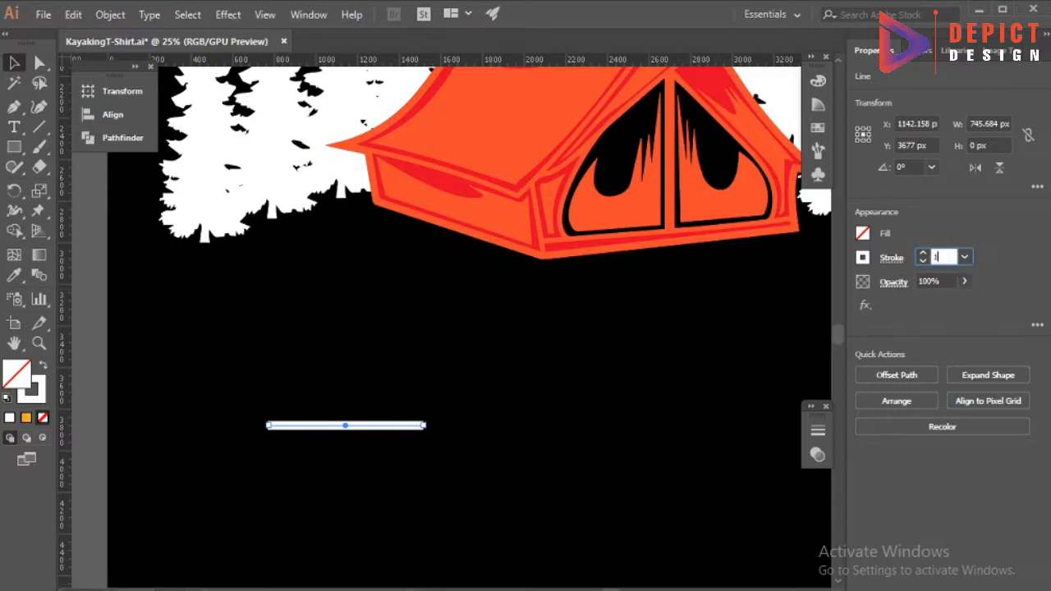
drag(422, 425, 421, 425)
click(342, 443)
drag(345, 427, 316, 424)
scroll(342, 446, down, 3)
scroll(346, 465, up, 2)
click(332, 401)
click(359, 424)
mouse_move(346, 423)
mouse_down()
mouse_move(337, 419)
mouse_move(343, 433)
mouse_up()
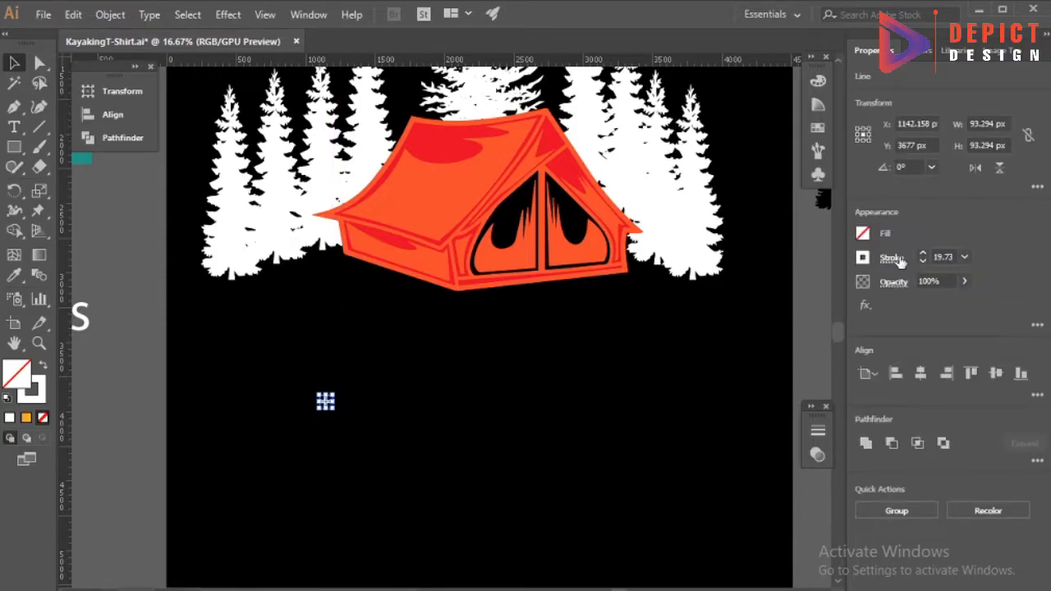
Expand the star's crossed strokes into shapes and unite them into one white path.
click(891, 256)
click(502, 397)
drag(293, 380, 344, 420)
click(113, 15)
click(215, 188)
click(110, 15)
click(411, 386)
drag(286, 383, 348, 420)
click(130, 138)
click(174, 126)
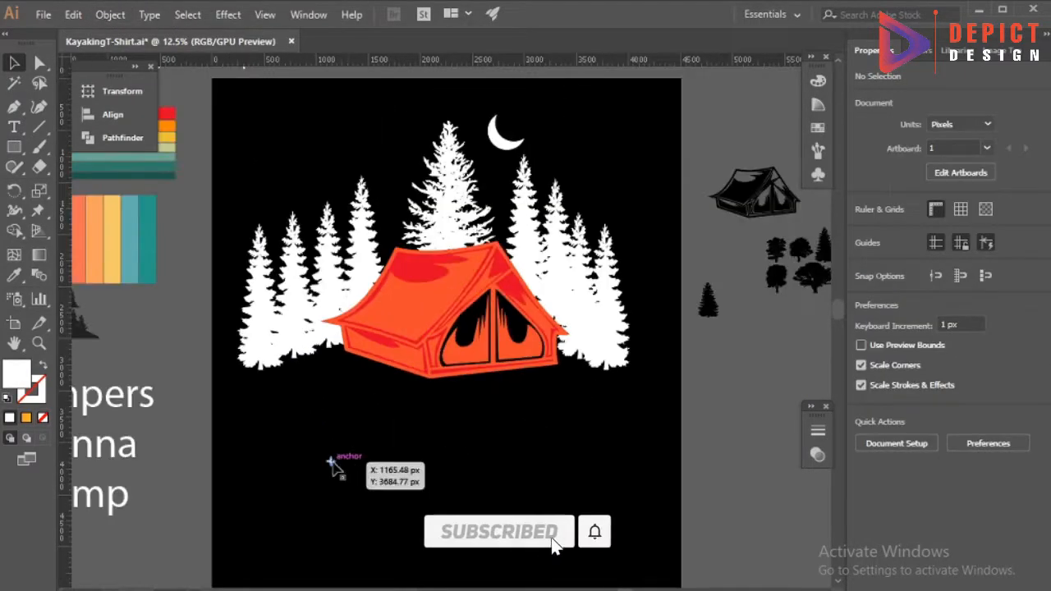
Scatter copies of the star across the sky around the moon and treetops, and delete the original star below the tent.
drag(310, 179, 332, 162)
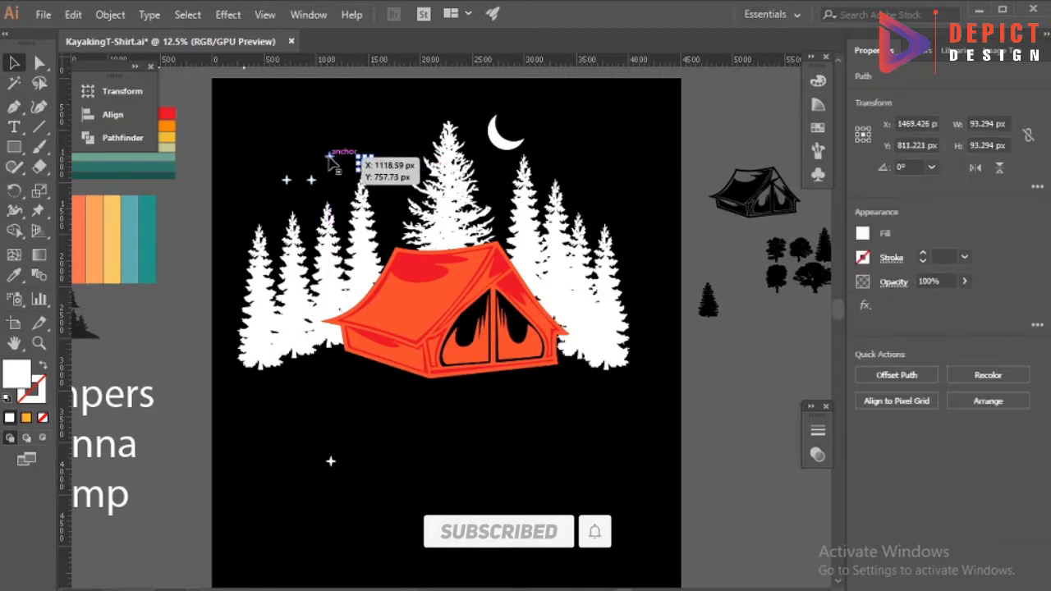
drag(386, 189, 556, 159)
drag(366, 163, 345, 157)
drag(285, 181, 277, 201)
click(305, 191)
drag(330, 129, 322, 129)
drag(341, 191, 536, 129)
drag(492, 175, 566, 185)
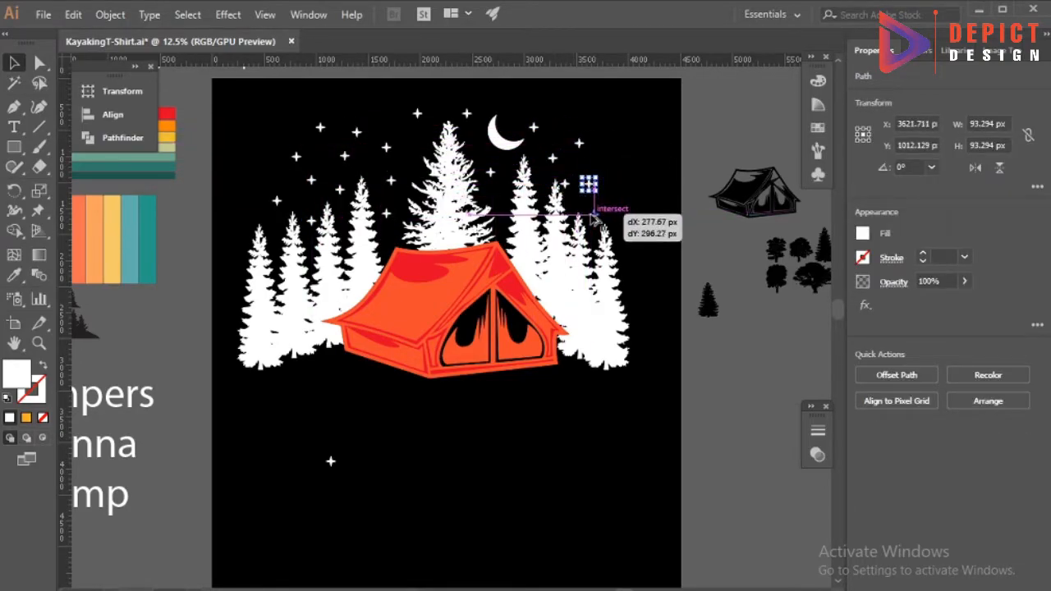
drag(607, 148, 605, 146)
click(617, 207)
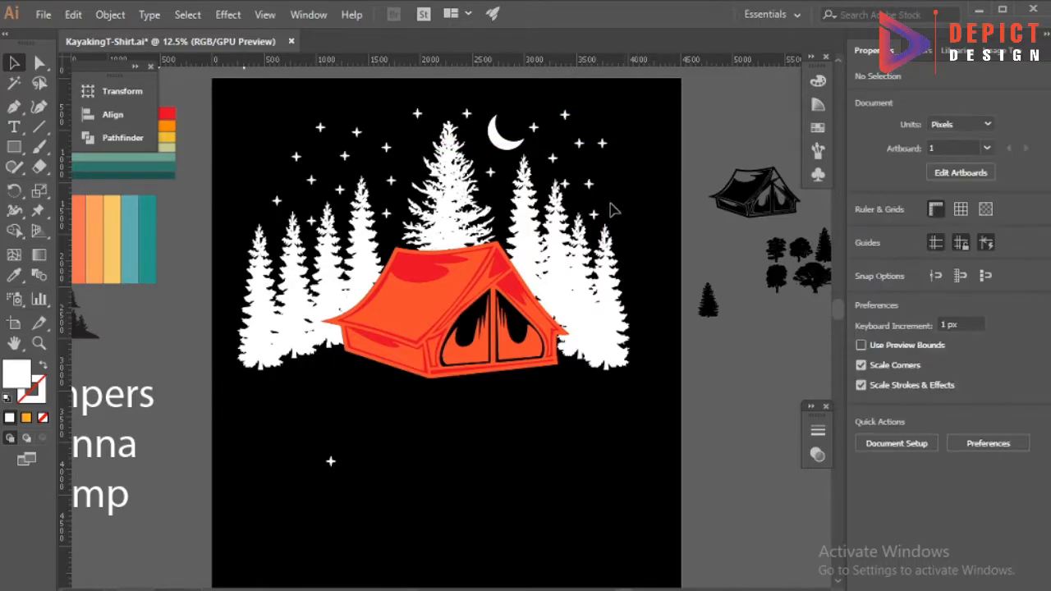
scroll(282, 391, down, 1)
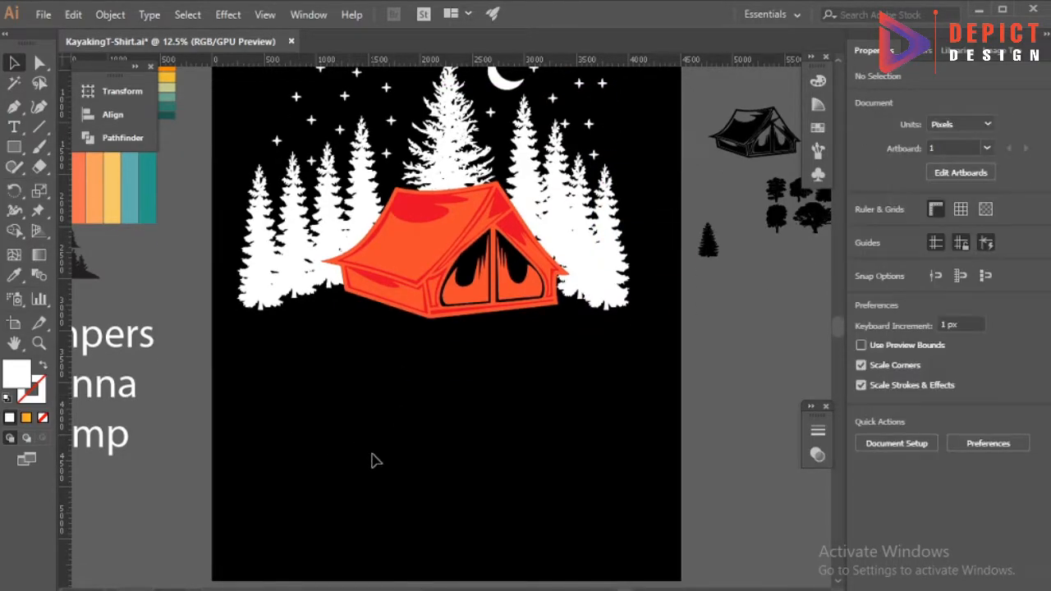
Align the bottom edges of the tent and the outermost tree on its right.
scroll(371, 460, down, 1)
drag(503, 392, 549, 383)
scroll(471, 402, up, 2)
drag(657, 363, 492, 334)
click(590, 312)
click(112, 114)
click(335, 127)
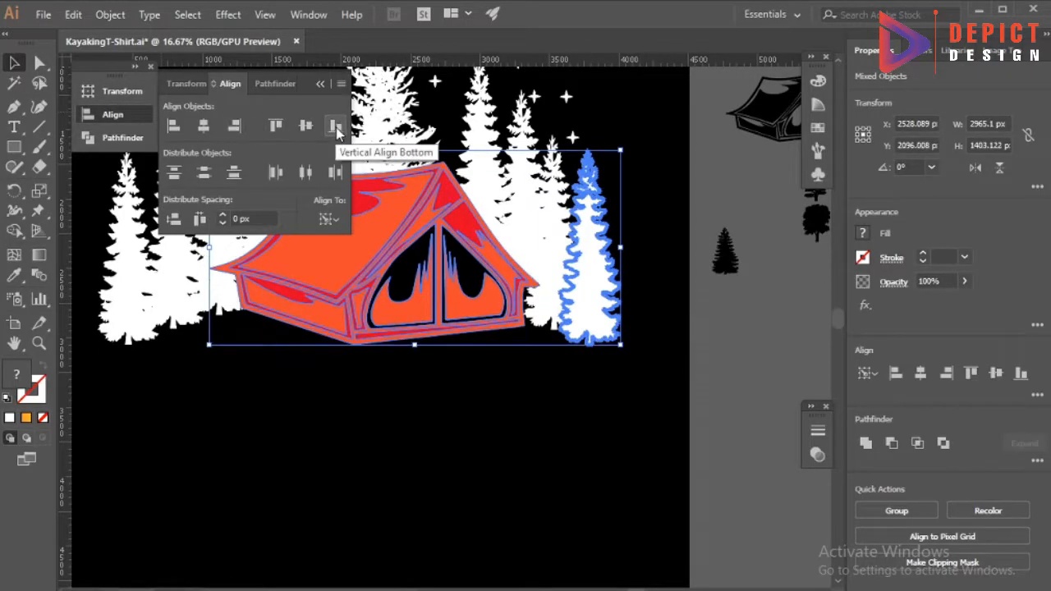
click(300, 402)
Move the tent down so its base sits slightly below the tree bases.
scroll(398, 373, down, 2)
drag(387, 265, 387, 297)
click(354, 420)
Scale down the whole camping scene, group it and center it in the upper half of the artboard.
scroll(379, 413, down, 1)
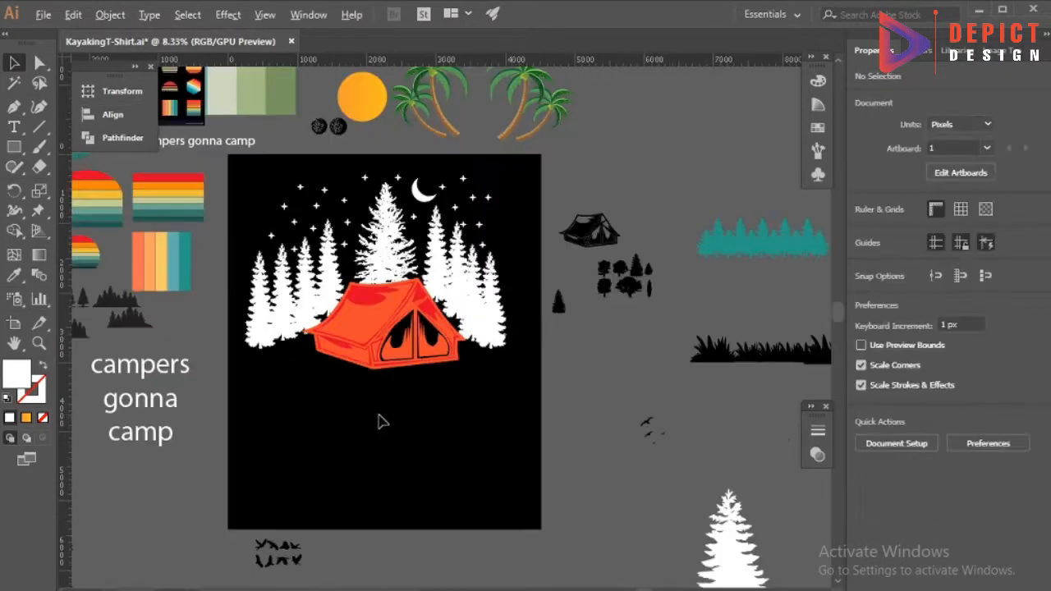
scroll(348, 413, down, 1)
drag(509, 382, 456, 339)
right_click(401, 292)
click(456, 401)
drag(404, 283, 407, 319)
click(372, 428)
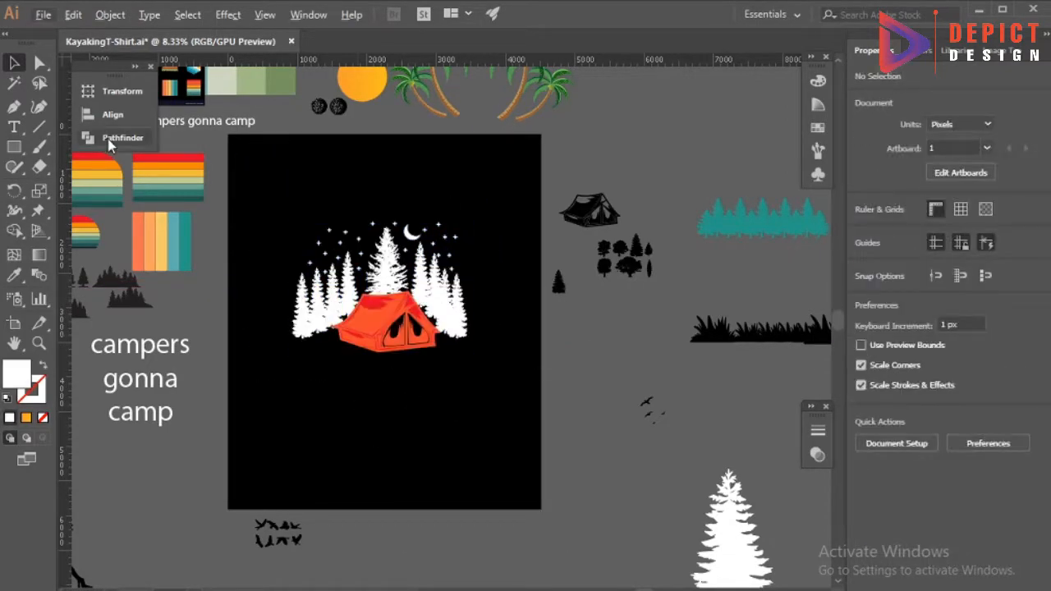
scroll(216, 241, up, 5)
drag(99, 197, 416, 369)
key(ctrl+z)
Bring the concentric red, orange and yellow sun graphic onto the artboard.
scroll(361, 254, left, 8)
scroll(329, 222, up, 1)
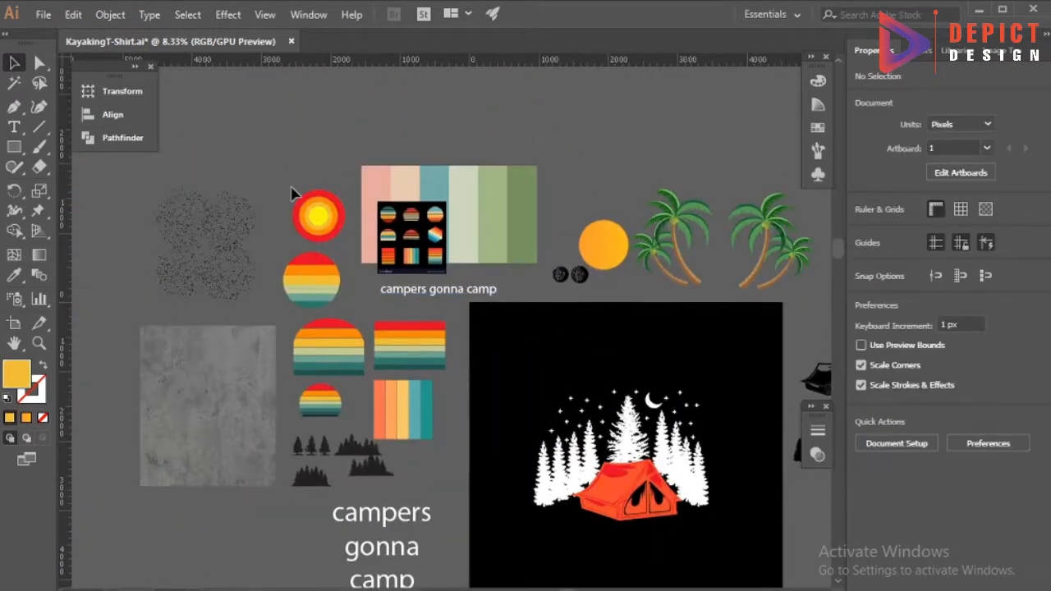
drag(291, 189, 338, 235)
scroll(251, 250, down, 5)
scroll(350, 249, right, 8)
drag(173, 130, 478, 294)
Enlarge the concentric sun to about 3244 px across and center it behind the tent and trees.
scroll(477, 294, down, 1)
scroll(481, 299, up, 1)
drag(490, 231, 619, 361)
drag(550, 161, 587, 269)
drag(586, 258, 583, 273)
drag(591, 262, 592, 280)
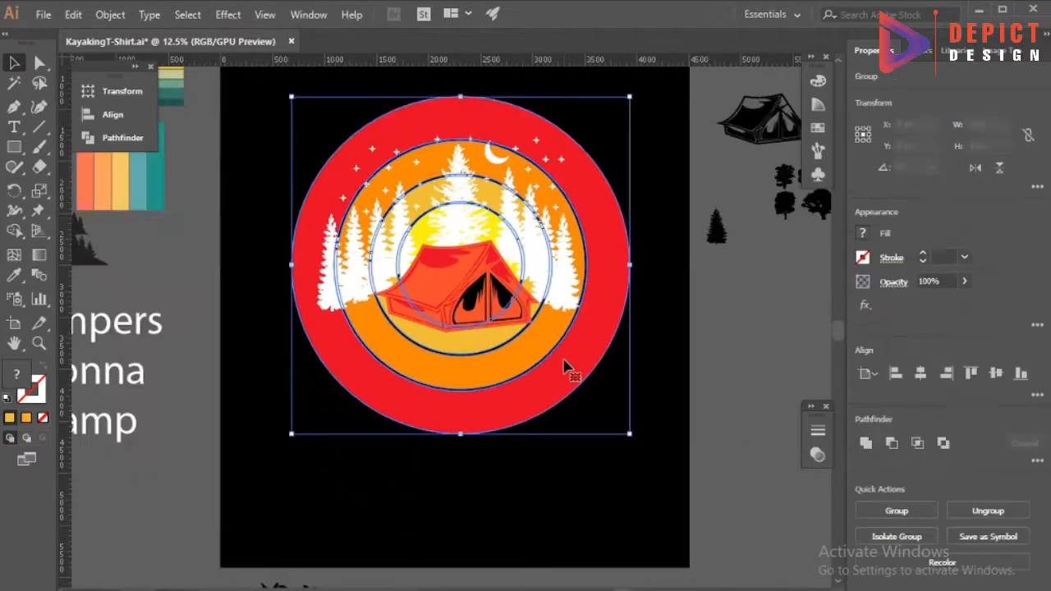
key(Delete)
scroll(563, 369, up, 1)
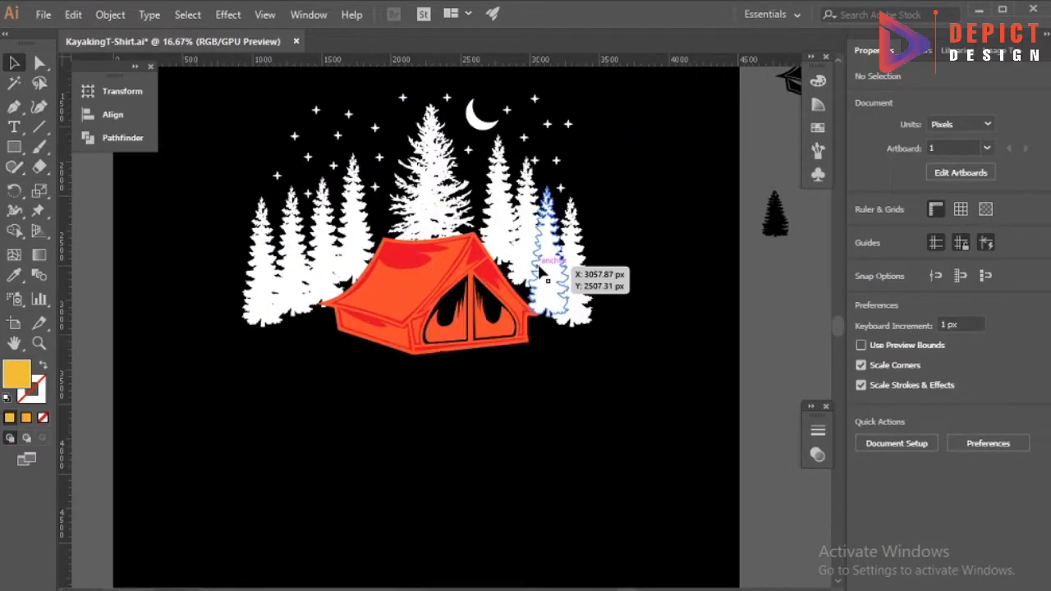
key(ctrl+z)
Isolate the tent group and fill its orange roof panel with dark red #600000.
click(636, 455)
double_click(395, 290)
scroll(394, 286, up, 3)
double_click(392, 288)
click(388, 300)
double_click(22, 368)
click(250, 444)
drag(282, 526, 291, 537)
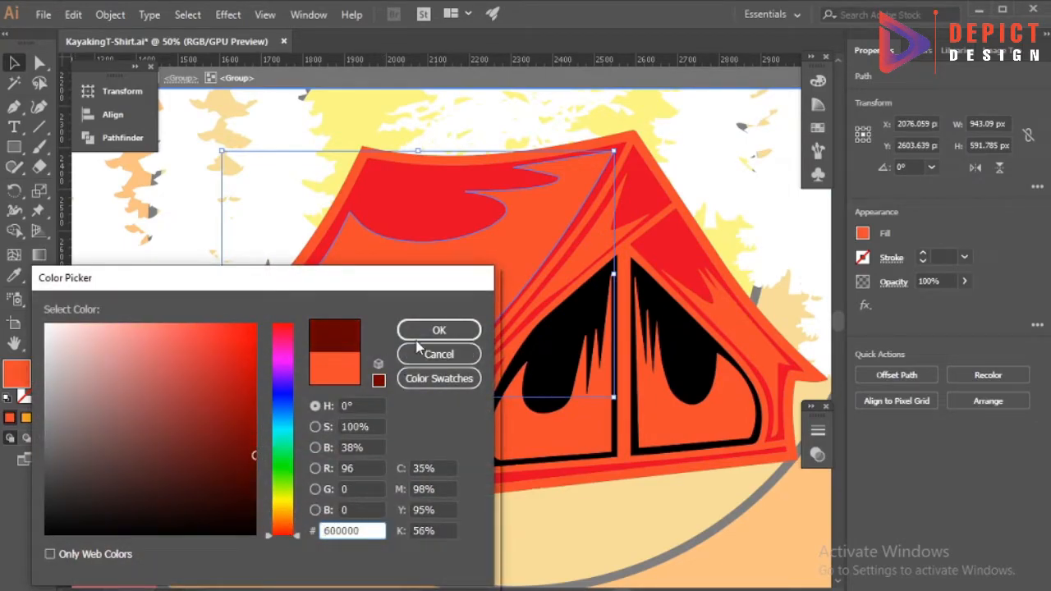
click(427, 331)
scroll(387, 340, down, 1)
scroll(382, 369, down, 1)
click(15, 83)
click(394, 371)
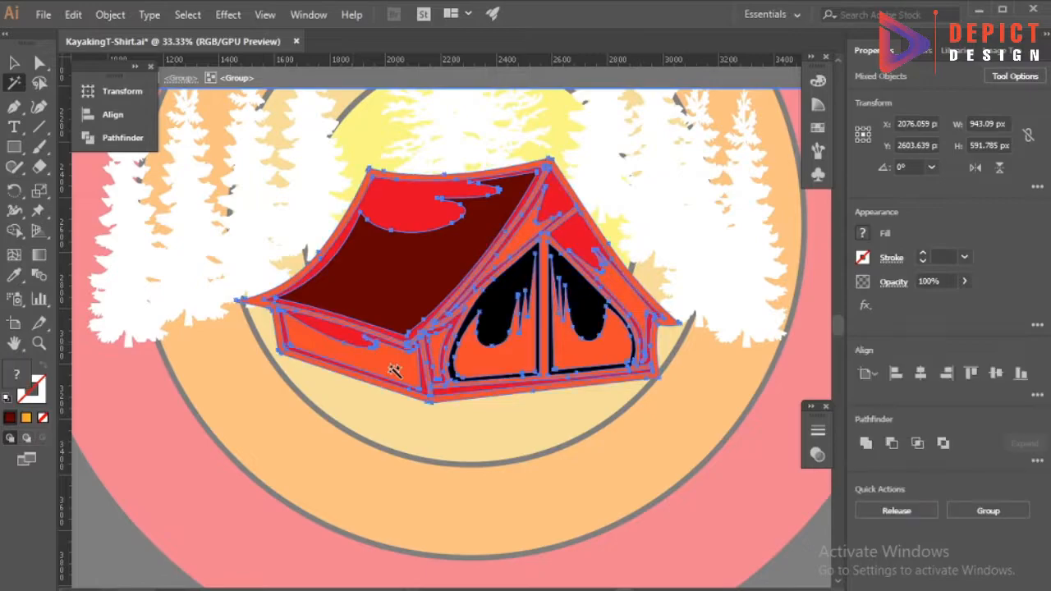
click(369, 282)
key(v)
key(ctrl+z)
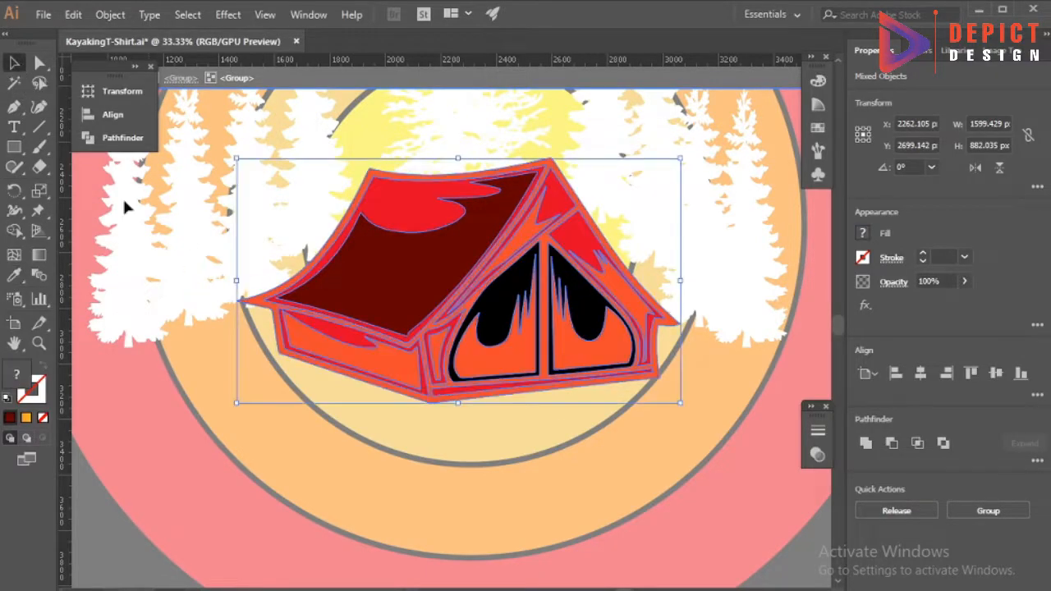
Fill the tent's orange side wall and frame with the roof's dark red.
double_click(402, 372)
double_click(405, 420)
double_click(399, 370)
scroll(398, 371, up, 3)
double_click(338, 393)
click(337, 392)
shift+click(437, 337)
click(223, 218)
key(v)
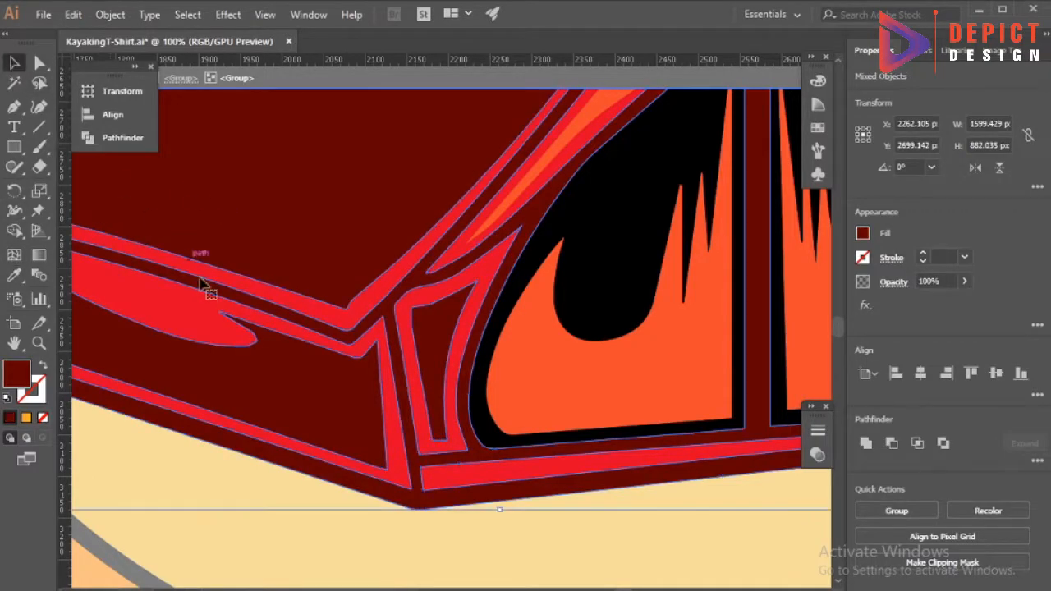
Fill the remaining orange shapes around the tent's front gable with dark red sampled from the roof.
scroll(194, 269, down, 2)
scroll(520, 261, up, 1)
click(412, 235)
click(15, 276)
click(115, 264)
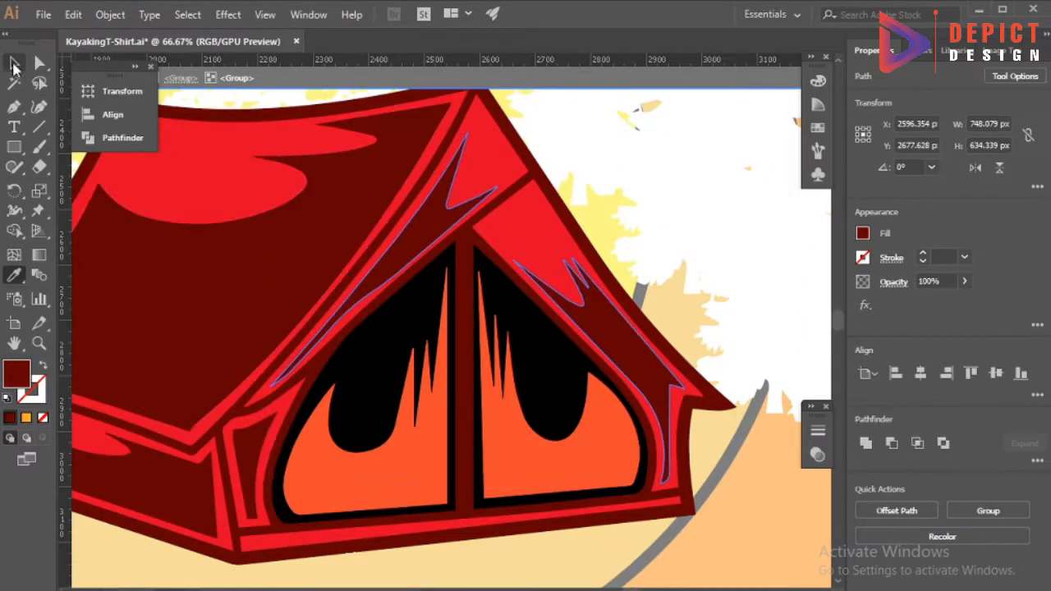
click(14, 64)
Fill the black door shapes with dark red sampled from the tent and leave the group's isolation.
scroll(443, 176, down, 3)
scroll(487, 250, up, 2)
click(486, 251)
shift+click(351, 242)
click(15, 275)
click(117, 231)
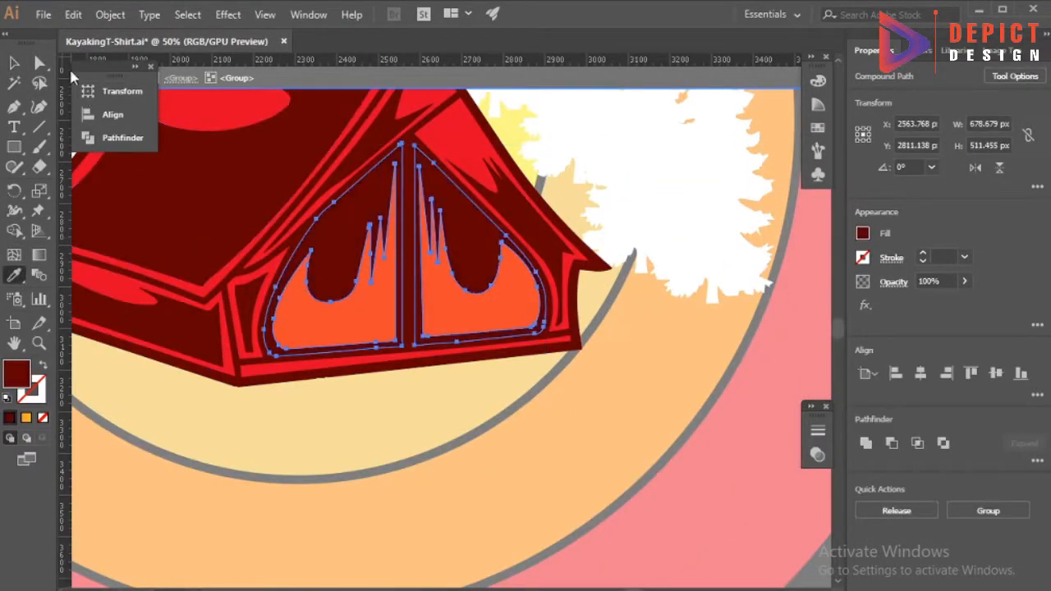
click(14, 64)
scroll(468, 178, down, 2)
double_click(587, 455)
scroll(483, 481, down, 1)
scroll(481, 253, up, 1)
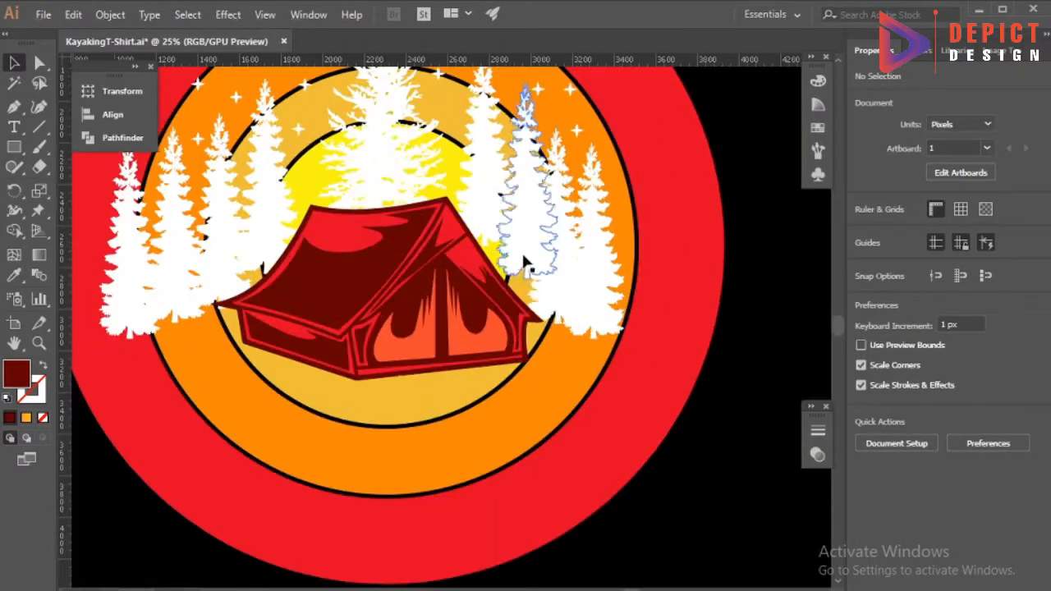
Isolate the scene group and fill the selected white trees with teal sampled from the striped color palette.
double_click(533, 251)
shift+click(226, 233)
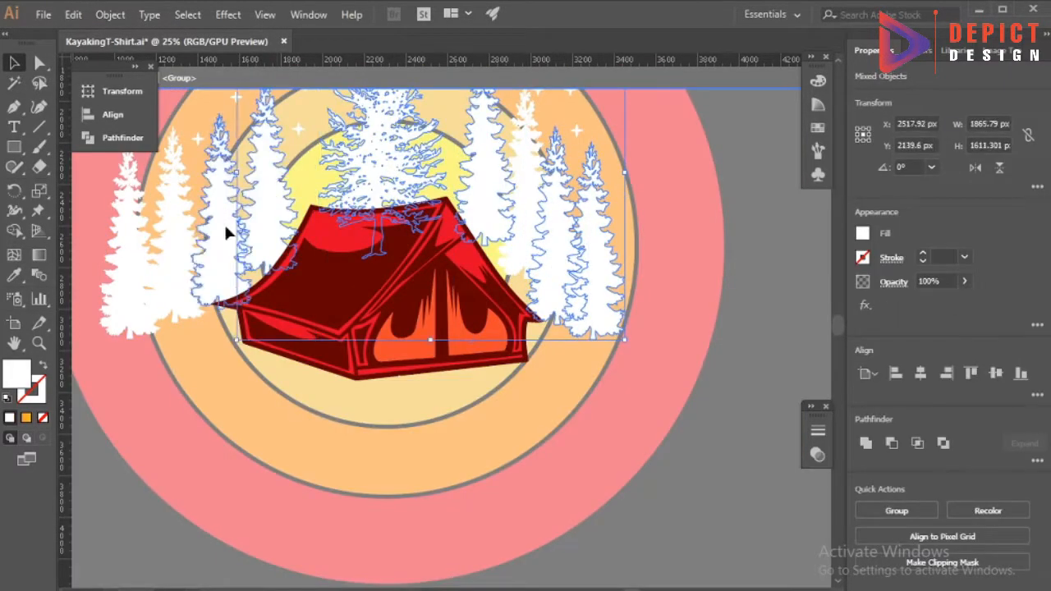
scroll(162, 264, down, 3)
click(16, 275)
click(137, 214)
click(14, 63)
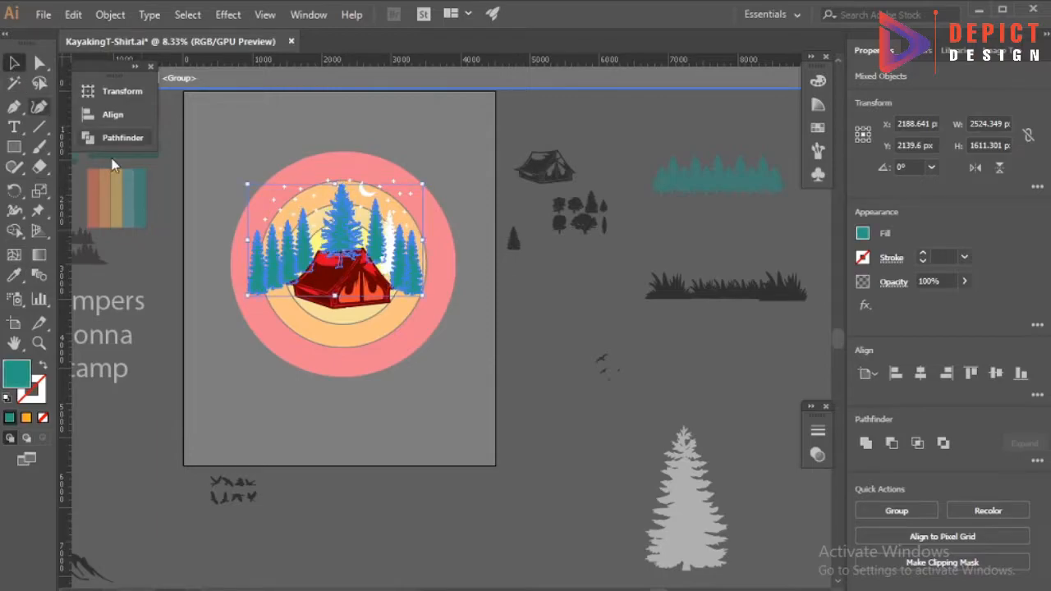
Fill the remaining white tree to the right of the tent with the teal of its neighbors.
double_click(222, 346)
scroll(328, 271, up, 4)
click(14, 275)
click(94, 267)
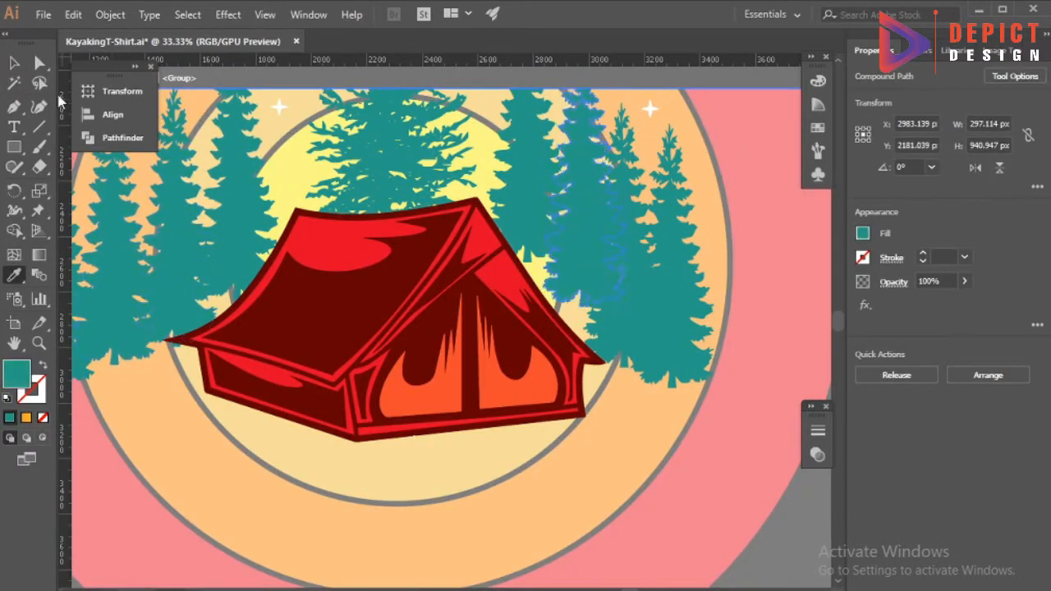
Isolate the scene group again and spread copies of the small white star across the upper part of the red ring.
click(14, 62)
scroll(404, 284, down, 2)
double_click(648, 406)
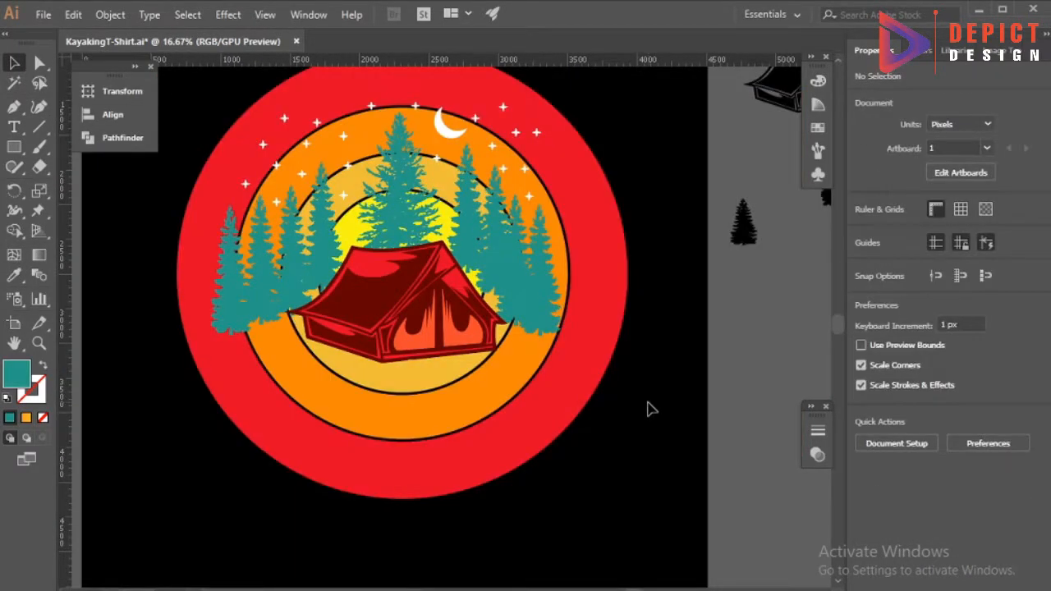
scroll(381, 164, up, 5)
double_click(397, 174)
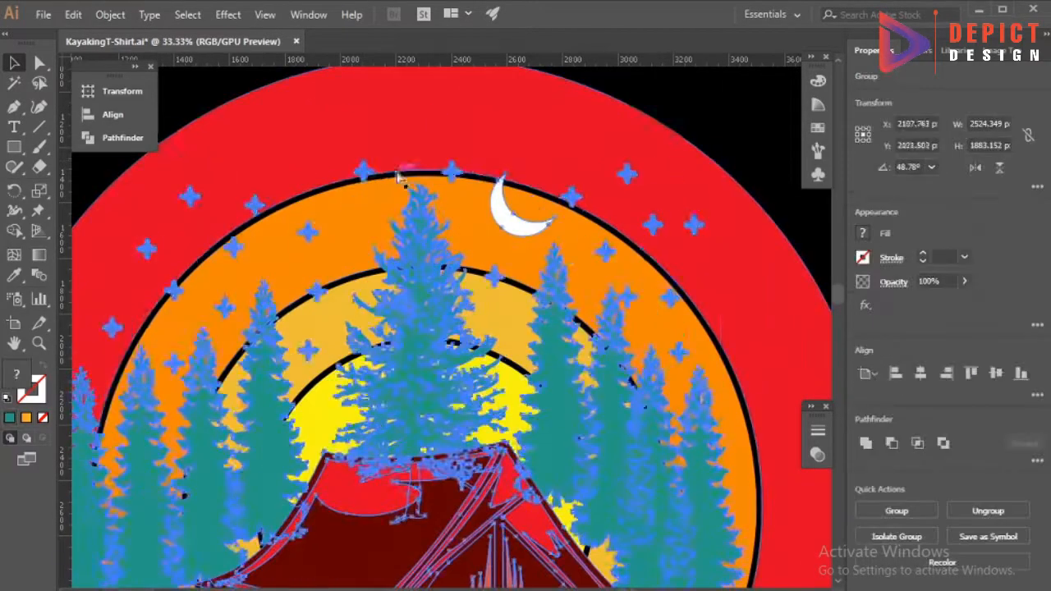
scroll(363, 173, up, 3)
drag(364, 252, 318, 215)
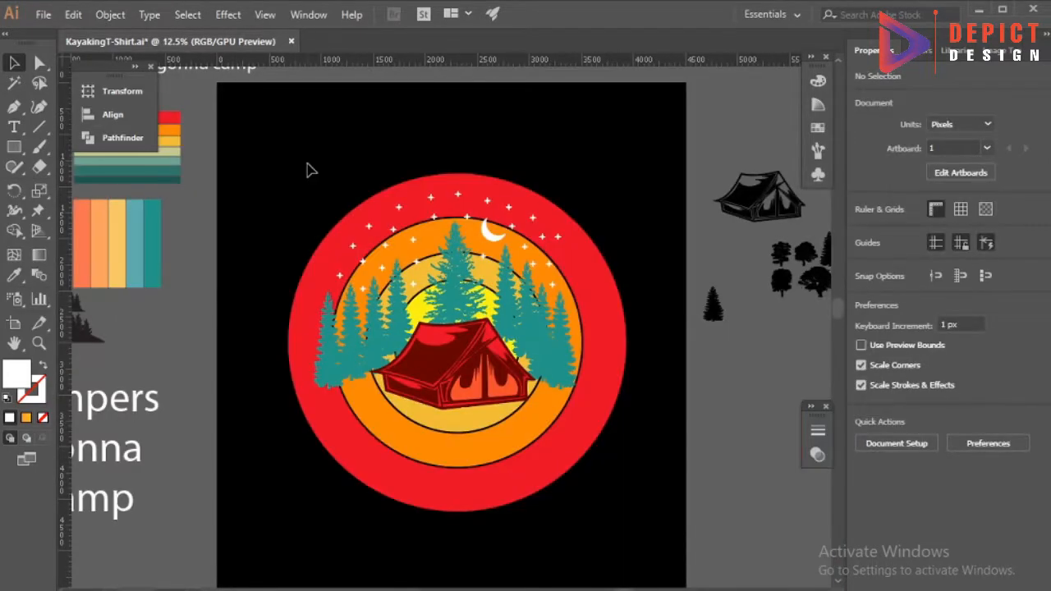
Center the scene group horizontally on the concentric sun circles.
click(460, 447)
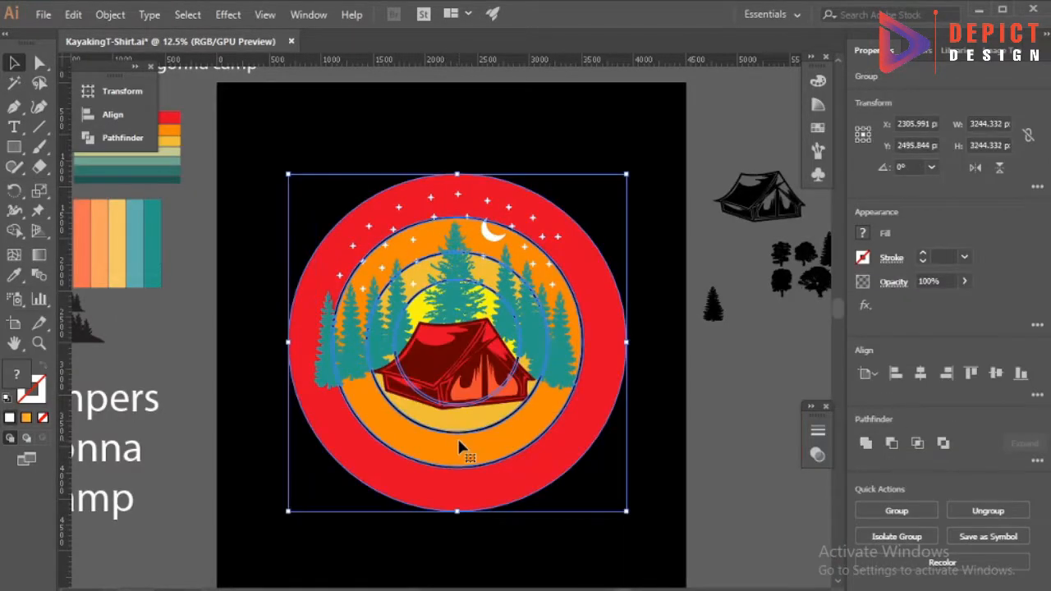
click(113, 114)
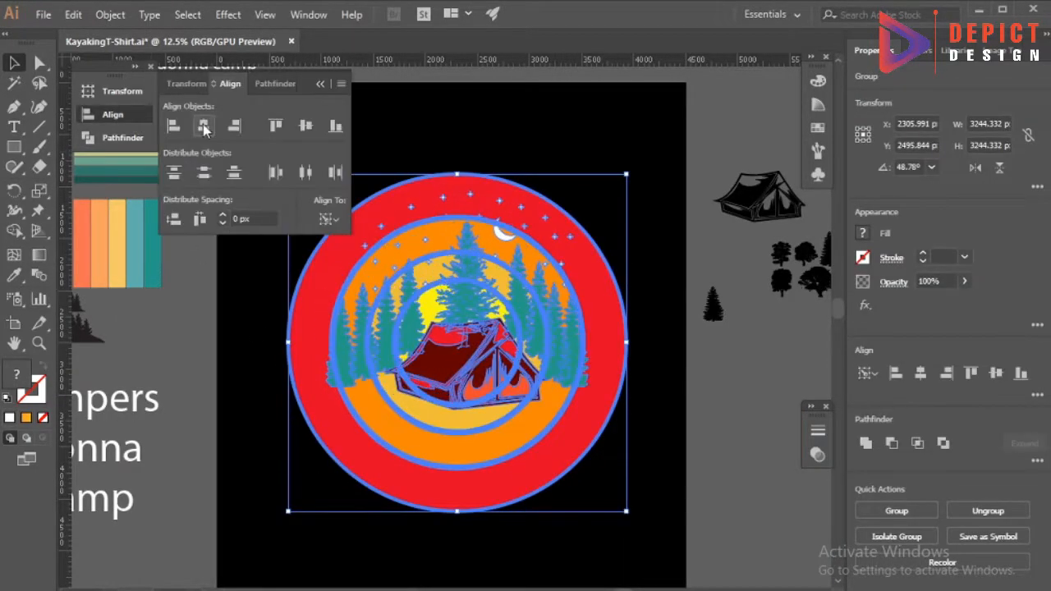
click(324, 85)
click(394, 132)
Enlarge the scene group to about 2658 px wide and shift it slightly down on the sun.
click(517, 299)
shift+click(590, 304)
shift+click(581, 336)
drag(589, 300, 596, 305)
mouse_move(502, 323)
mouse_down()
mouse_move(493, 321)
mouse_move(500, 335)
mouse_up()
drag(498, 337, 492, 335)
click(507, 146)
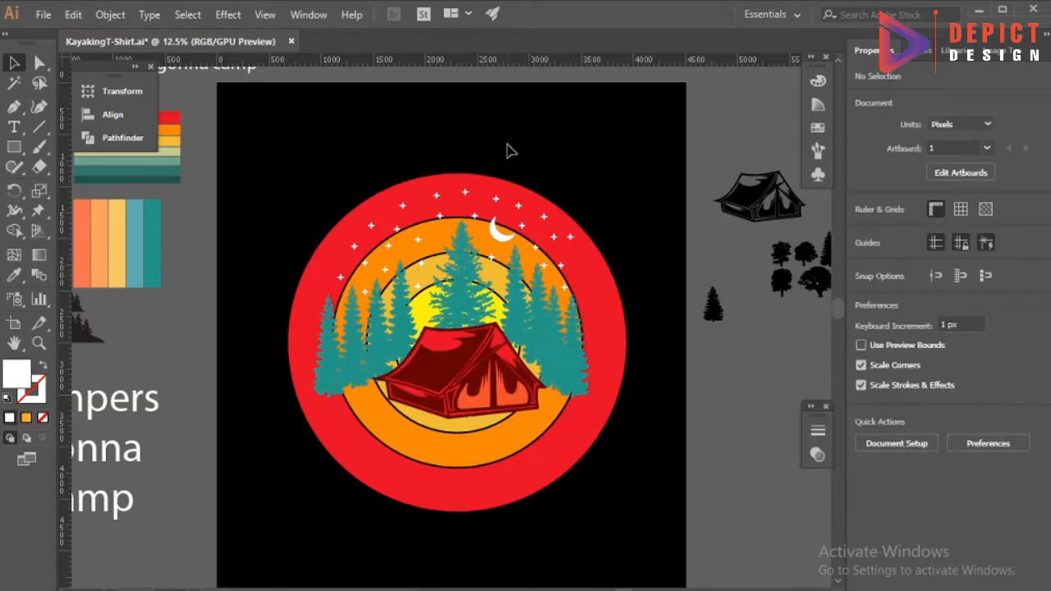
Isolate the scene group, reposition the large central pine and stretch it slightly taller.
scroll(488, 507, down, 2)
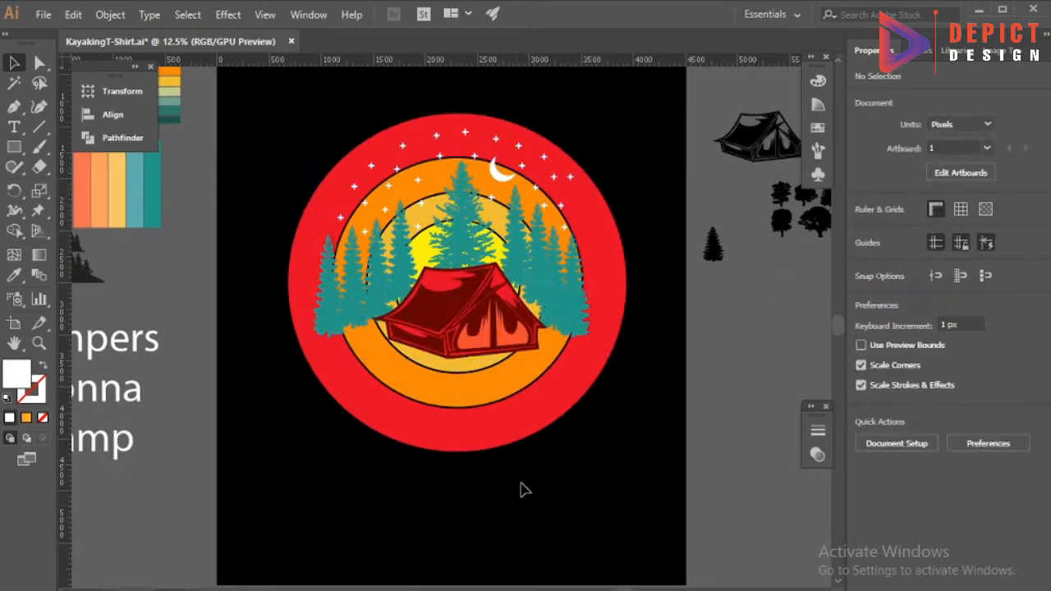
drag(458, 227, 454, 232)
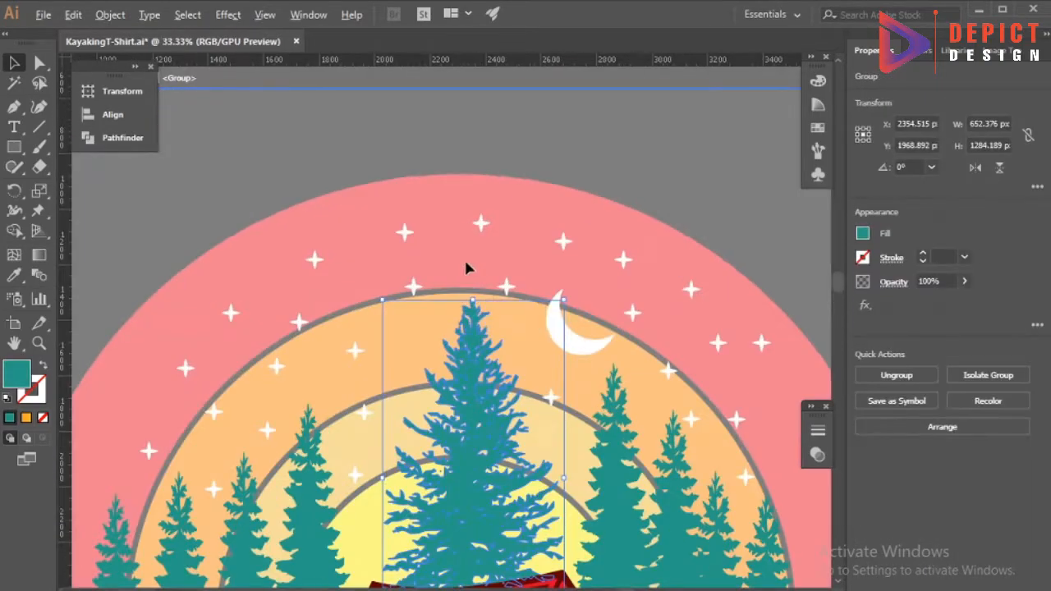
drag(464, 265, 469, 259)
drag(567, 460, 341, 410)
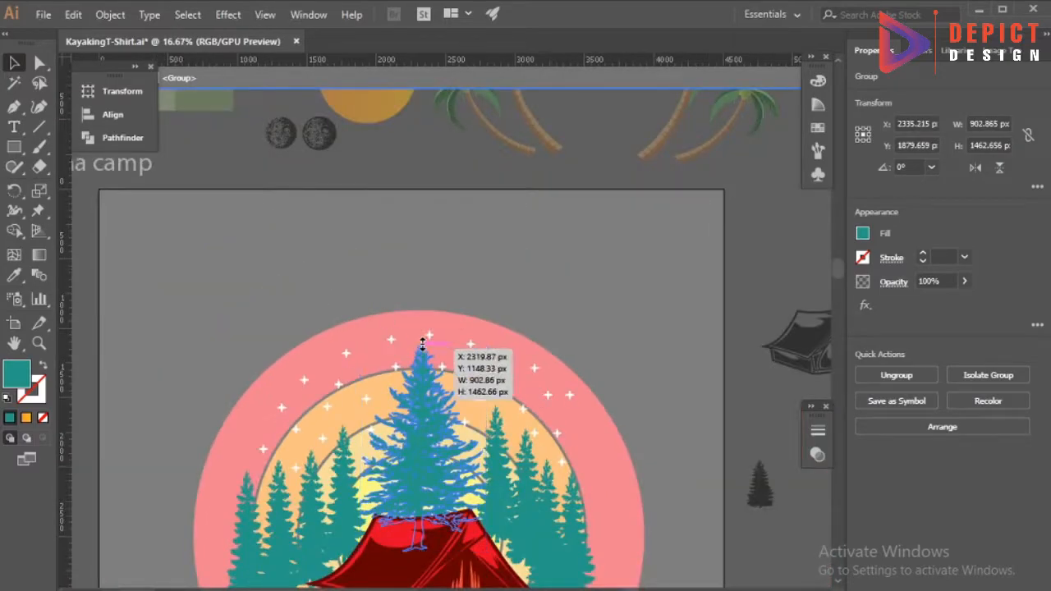
drag(422, 348, 423, 342)
double_click(467, 263)
scroll(467, 262, down, 2)
Replace the large central pine with a copy of the mountain outline art, arranged behind the tent and side pines.
scroll(443, 483, down, 2)
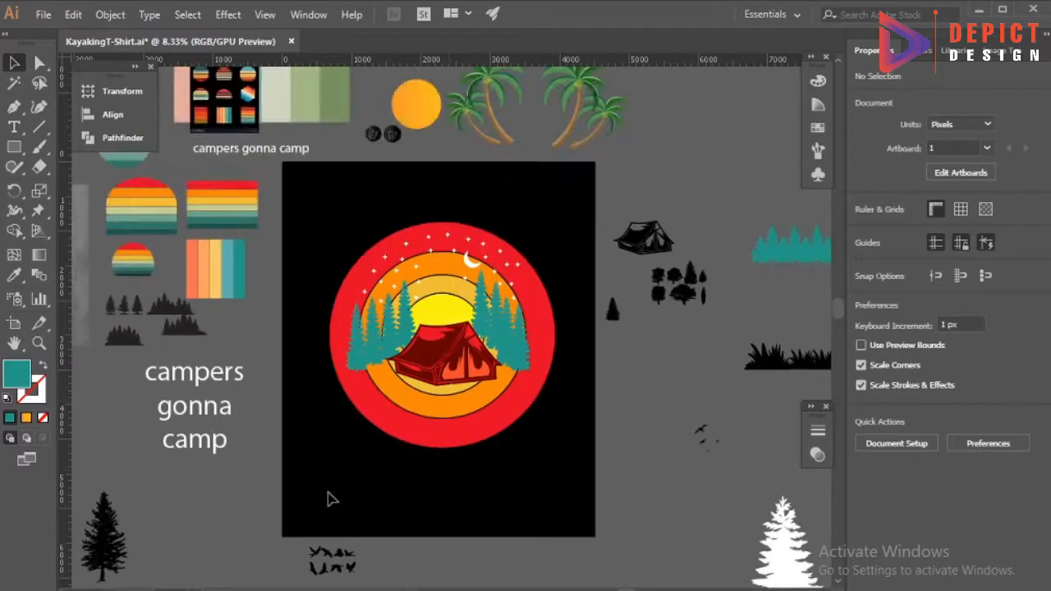
scroll(331, 497, down, 3)
drag(180, 512, 504, 181)
scroll(472, 164, up, 3)
right_click(447, 208)
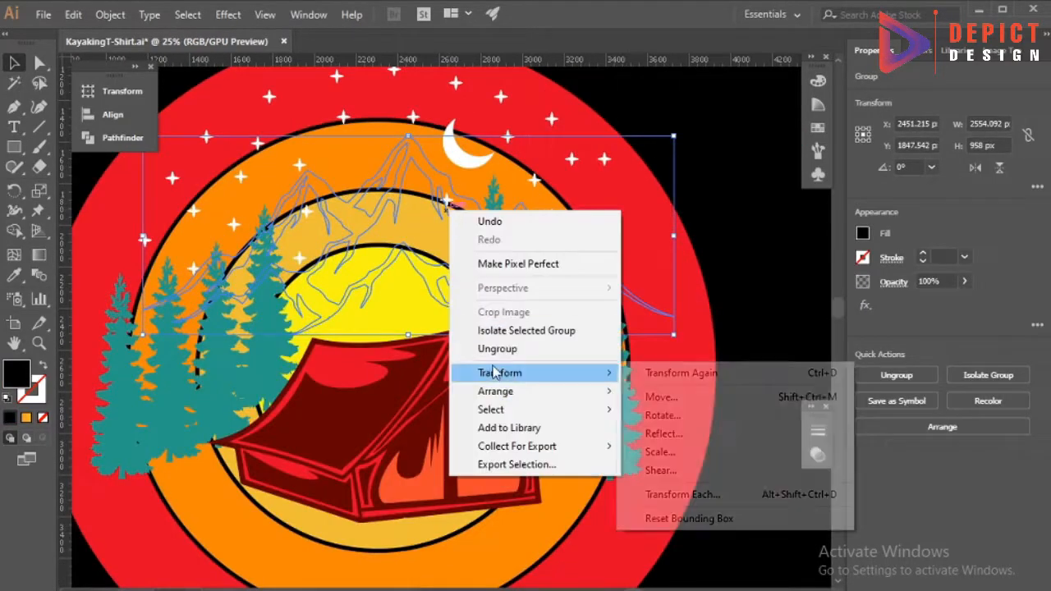
click(50, 95)
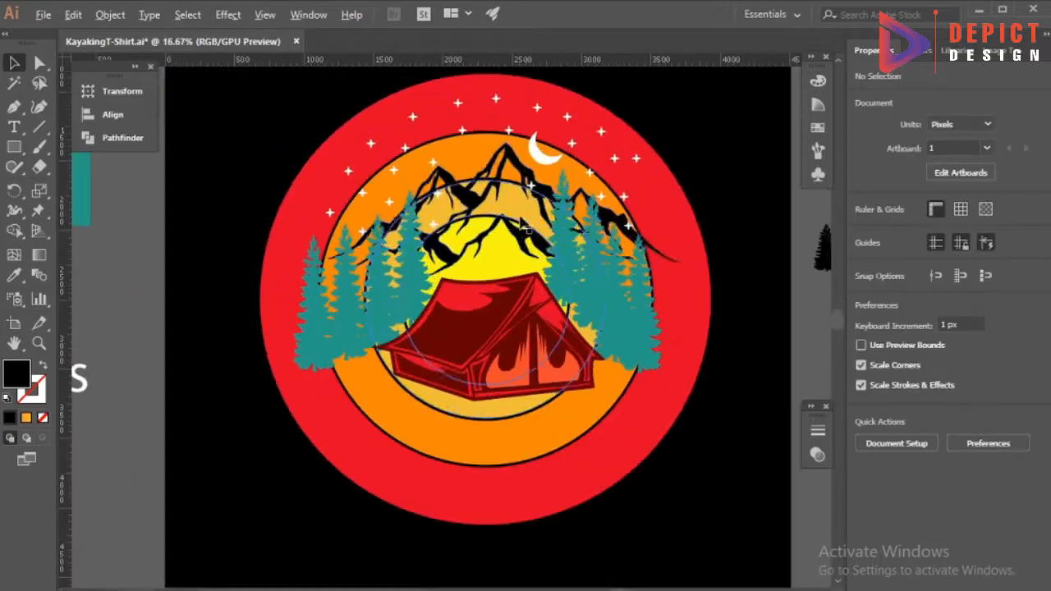
Resize the mountains to about 2190 by 1121 px and position them centrally above the tent.
drag(520, 220, 508, 224)
key(ctrl+z)
drag(656, 253, 638, 255)
drag(486, 145, 486, 103)
drag(663, 190, 640, 189)
drag(486, 103, 486, 122)
click(712, 169)
scroll(447, 210, down, 2)
scroll(448, 247, up, 2)
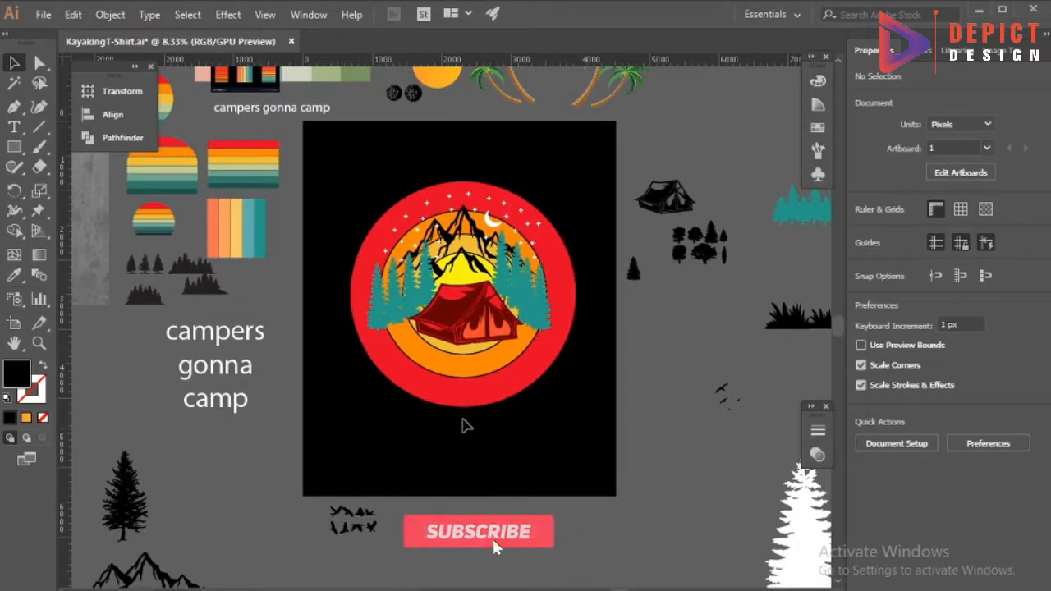
Fill the mountains with dark red sampled from the tent.
click(497, 244)
key(i)
click(442, 309)
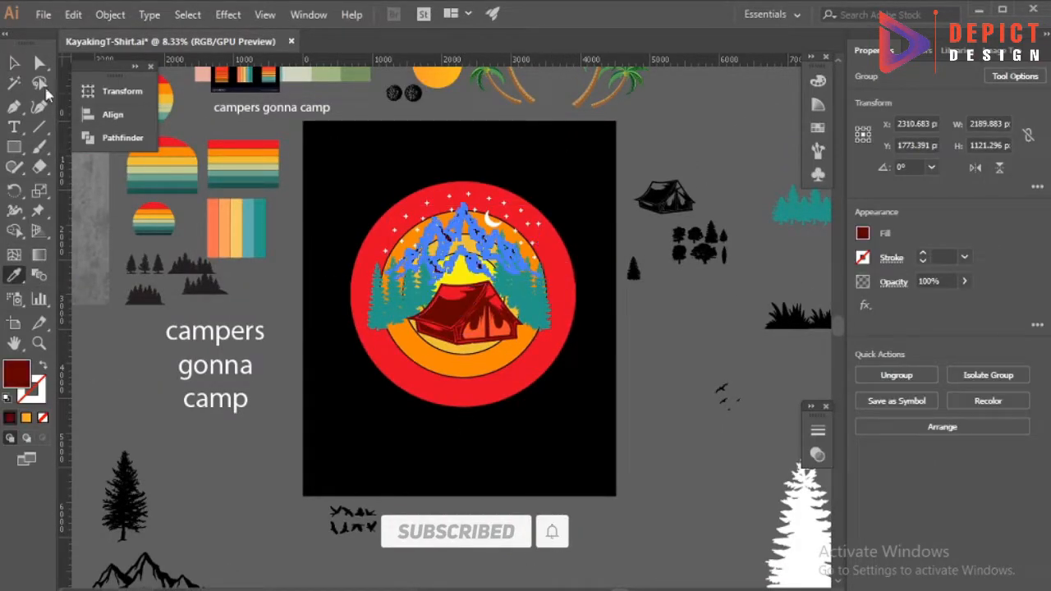
key(v)
click(347, 414)
scroll(461, 265, up, 2)
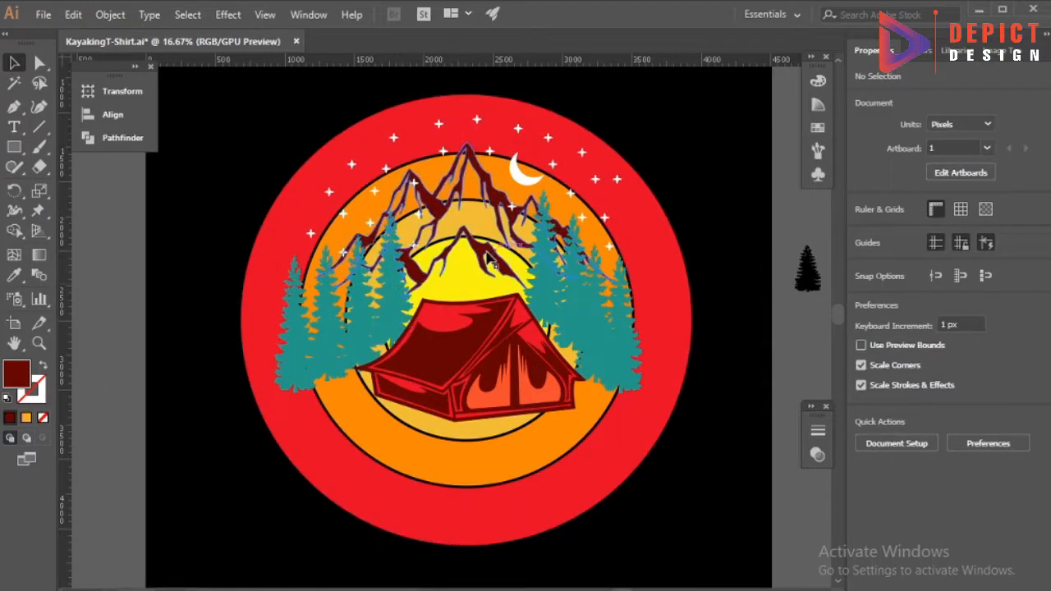
Ungroup the scene and group the pines on both sides of the tent together.
right_click(394, 297)
click(441, 436)
click(266, 480)
click(297, 373)
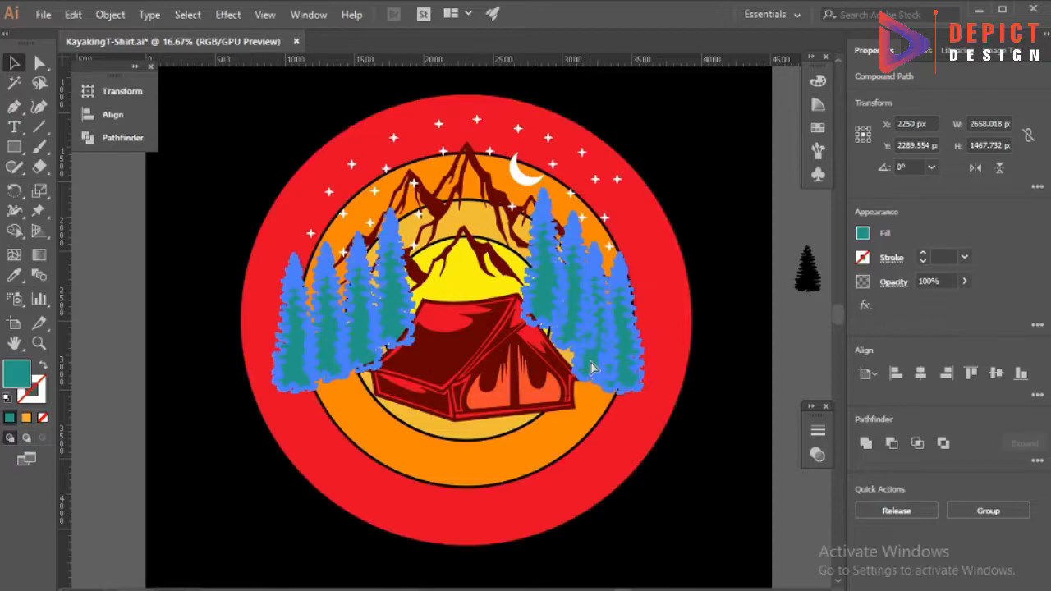
key(ctrl+g)
Group the moon and stars, leaving the sun circles, pines, mountains and tent out of the selection.
scroll(434, 255, down, 1)
drag(274, 123, 622, 329)
shift+click(510, 344)
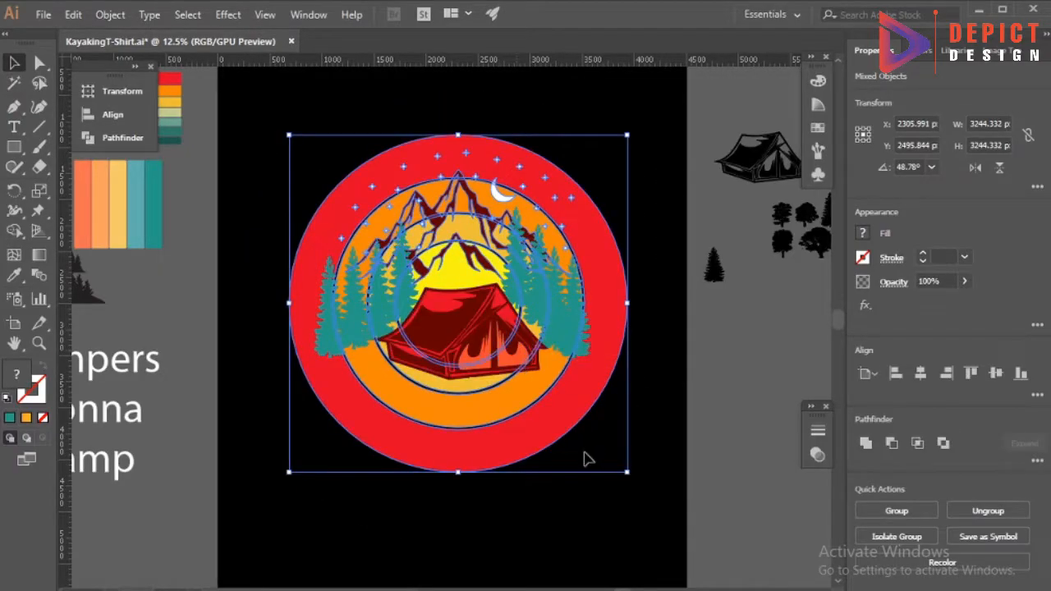
shift+click(600, 269)
shift+click(560, 356)
shift+click(480, 207)
key(ctrl+g)
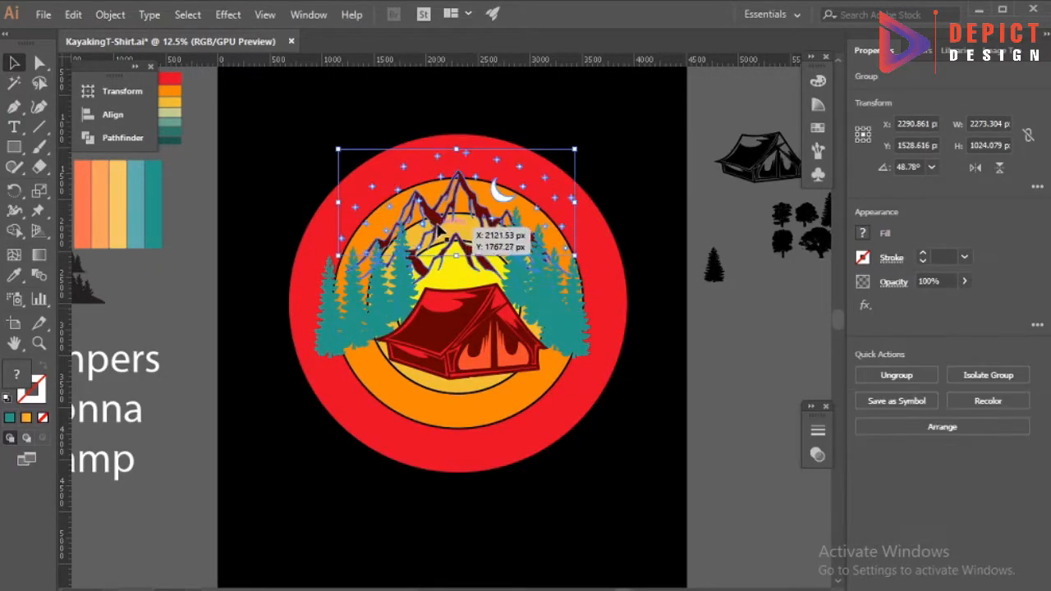
Offset the mountain paths outward with round joins.
click(431, 222)
click(110, 15)
mouse_move(206, 370)
click(392, 430)
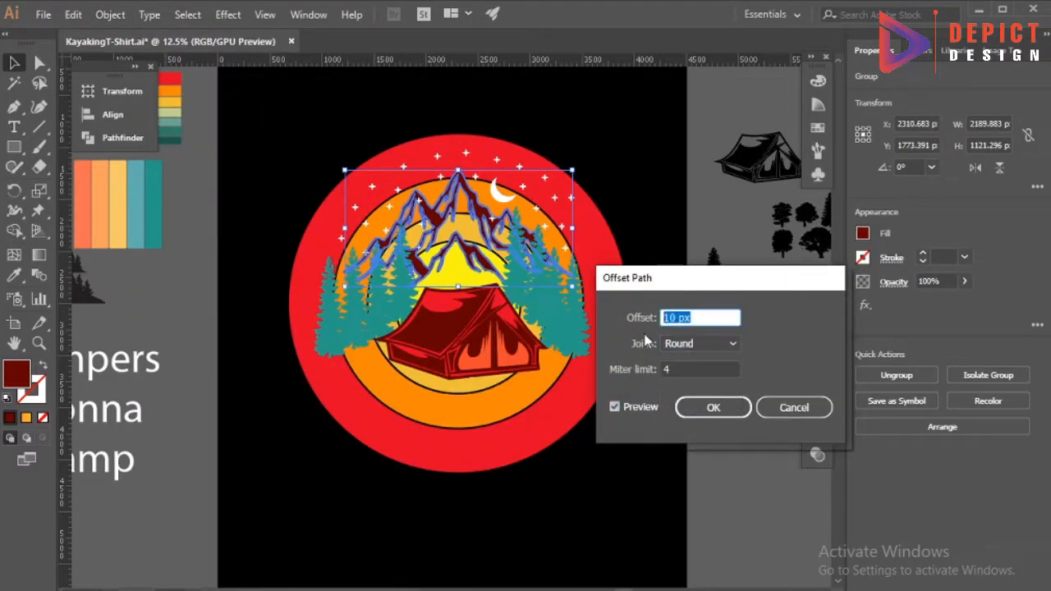
click(713, 407)
Unite the mountains' offset paths into one shape and fill it with white sampled from the slogan text.
click(123, 137)
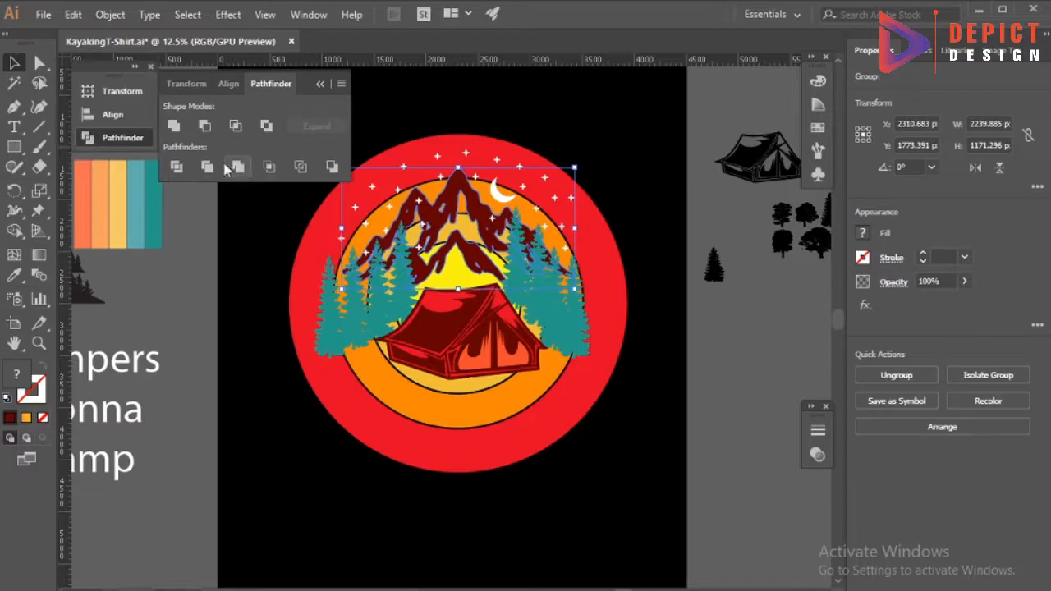
click(320, 85)
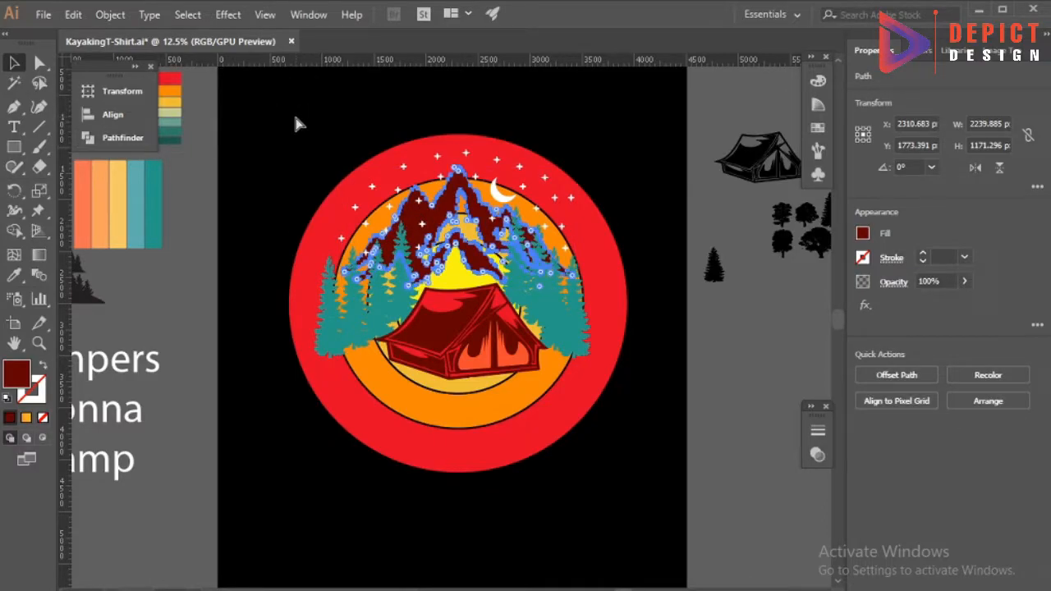
click(12, 279)
click(119, 361)
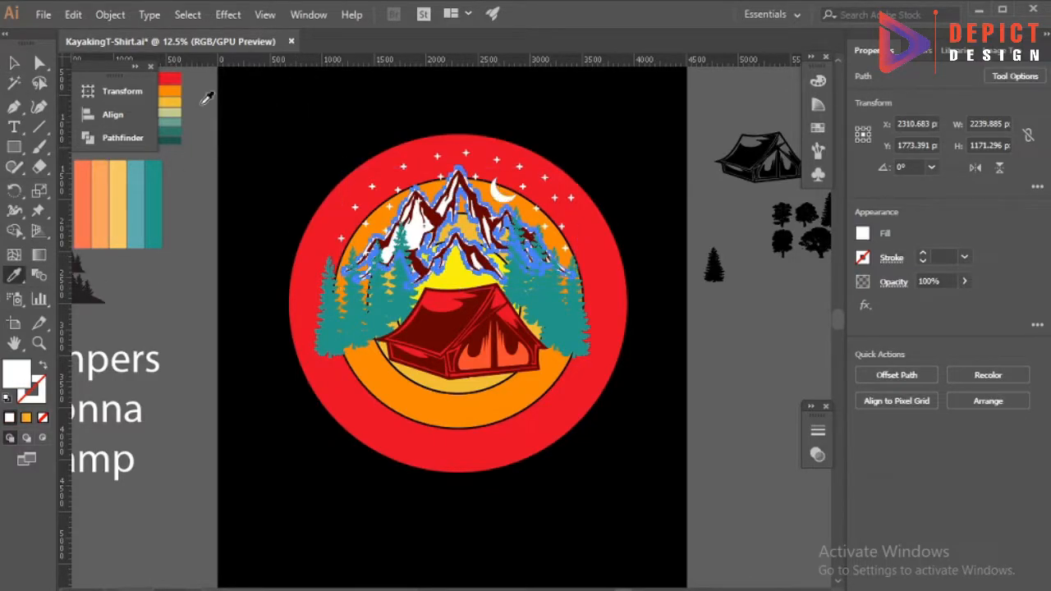
click(279, 130)
scroll(414, 239, up, 2)
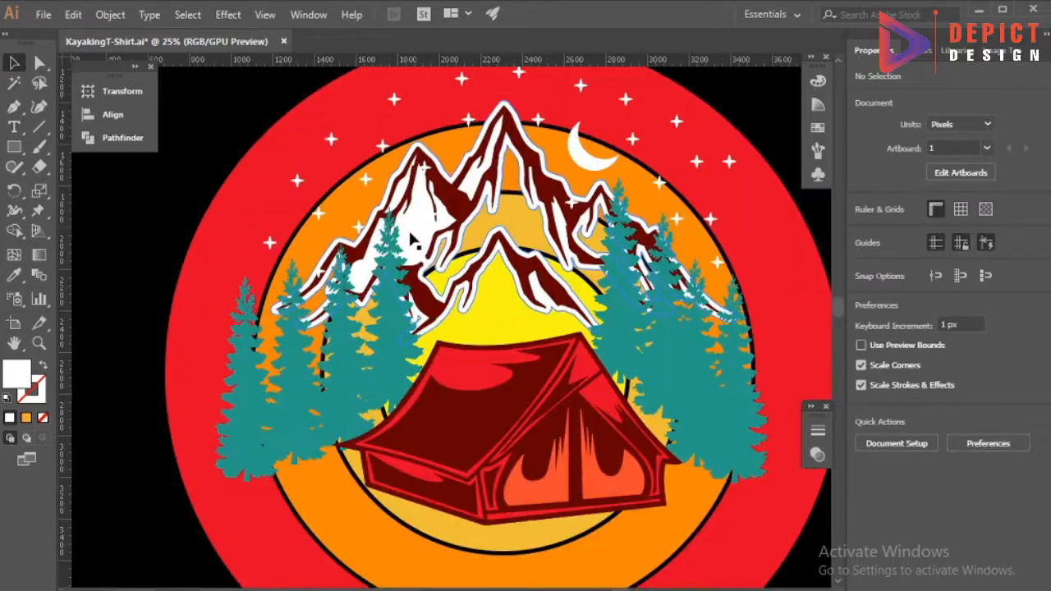
Isolate the mountain group and fill its white backing with bright red sampled from the tent.
double_click(417, 238)
click(14, 275)
click(456, 368)
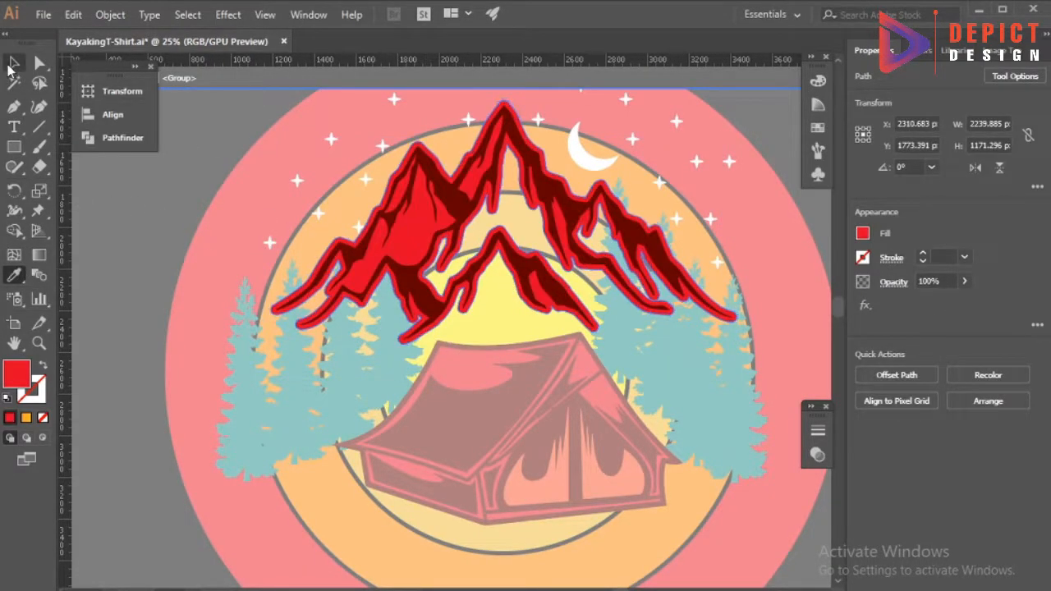
click(13, 64)
double_click(141, 204)
scroll(435, 148, down, 2)
Undo the mountain backing's red fill and delete the mountains from the badge.
key(ctrl+z)
key(ctrl+z)
key(ctrl+z)
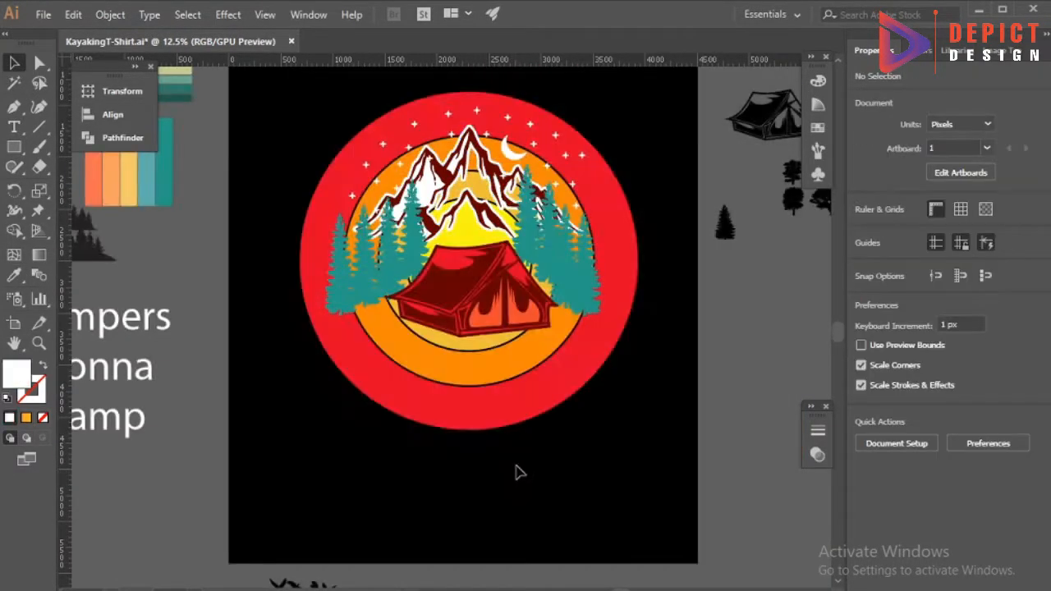
scroll(502, 457, down, 1)
scroll(500, 451, down, 2)
click(484, 224)
key(Delete)
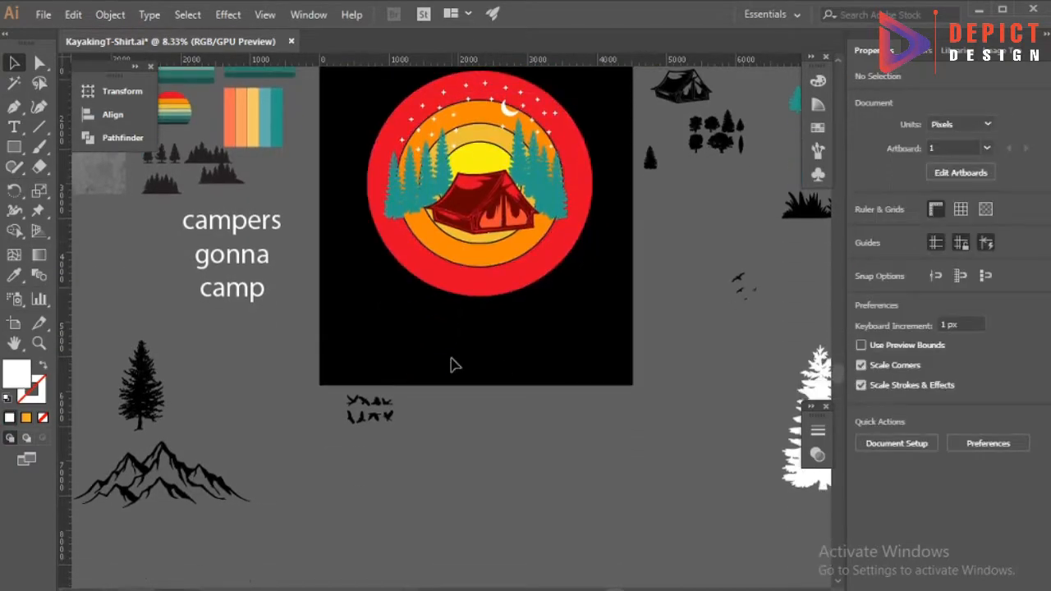
Switch to the Chrome browser and open a new tab.
scroll(450, 359, up, 3)
scroll(443, 447, down, 1)
scroll(442, 425, up, 2)
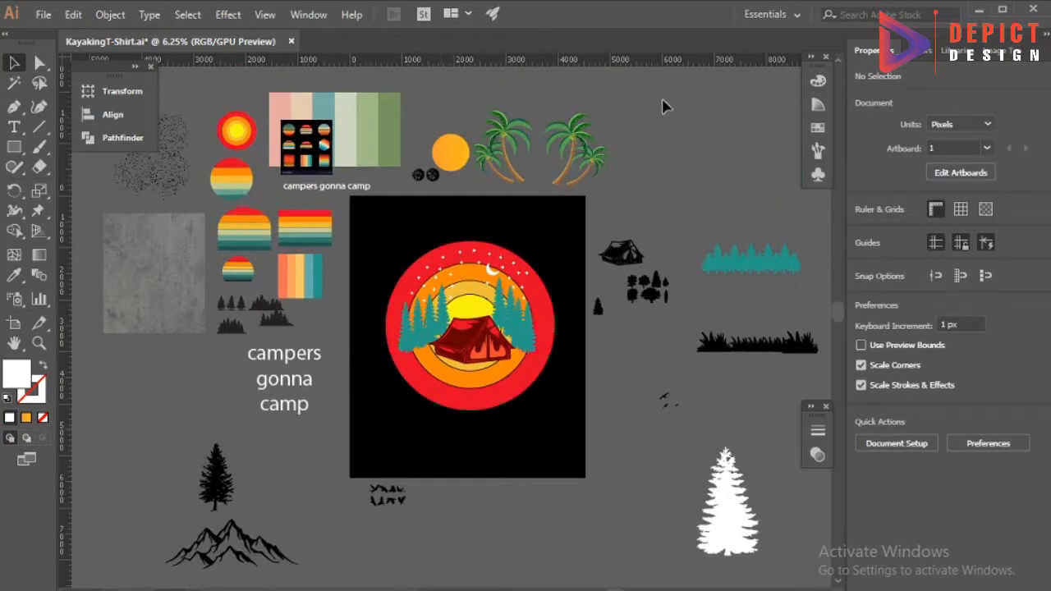
key(alt+Tab)
click(768, 14)
click(678, 10)
click(537, 12)
click(656, 13)
click(853, 14)
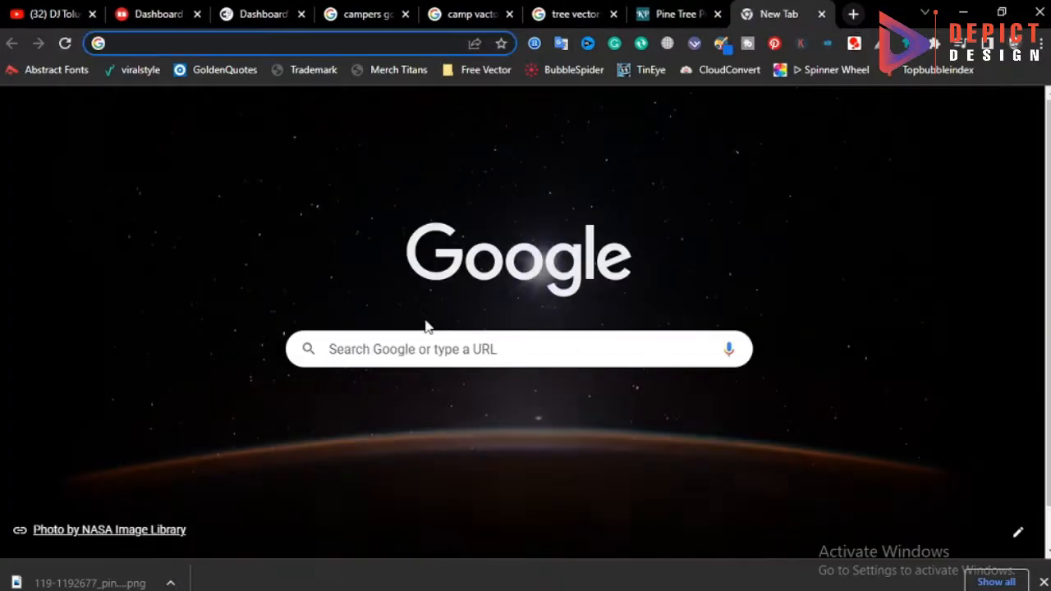
Search Google for "hill vactor".
click(418, 353)
text(hill vact)
key(Return)
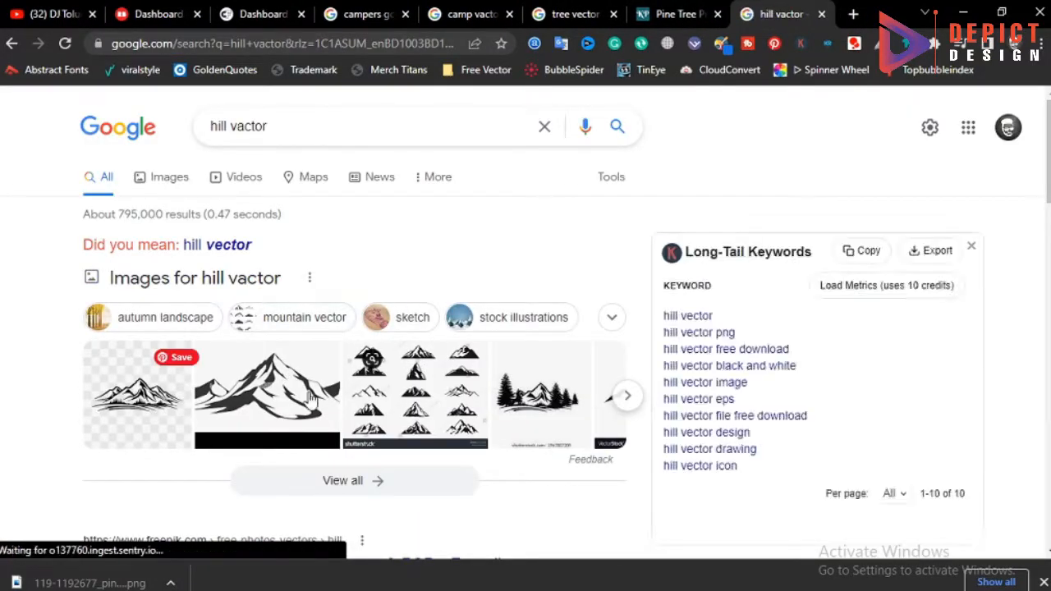
Browse the related mountain images and copy the solid black two-peak silhouette from dreamstime.com.
click(279, 398)
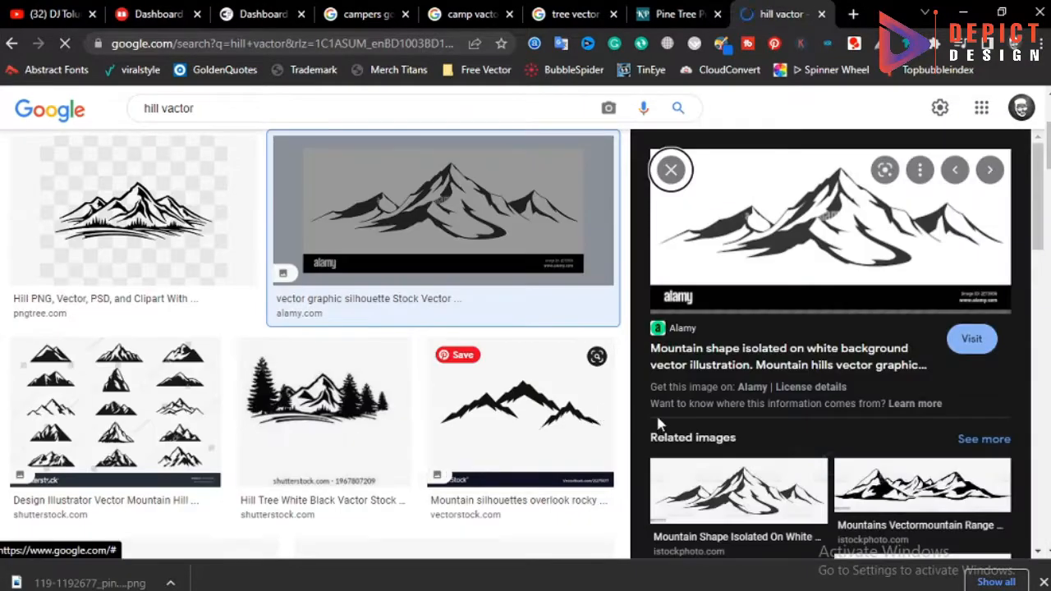
scroll(767, 438, down, 5)
scroll(767, 437, down, 3)
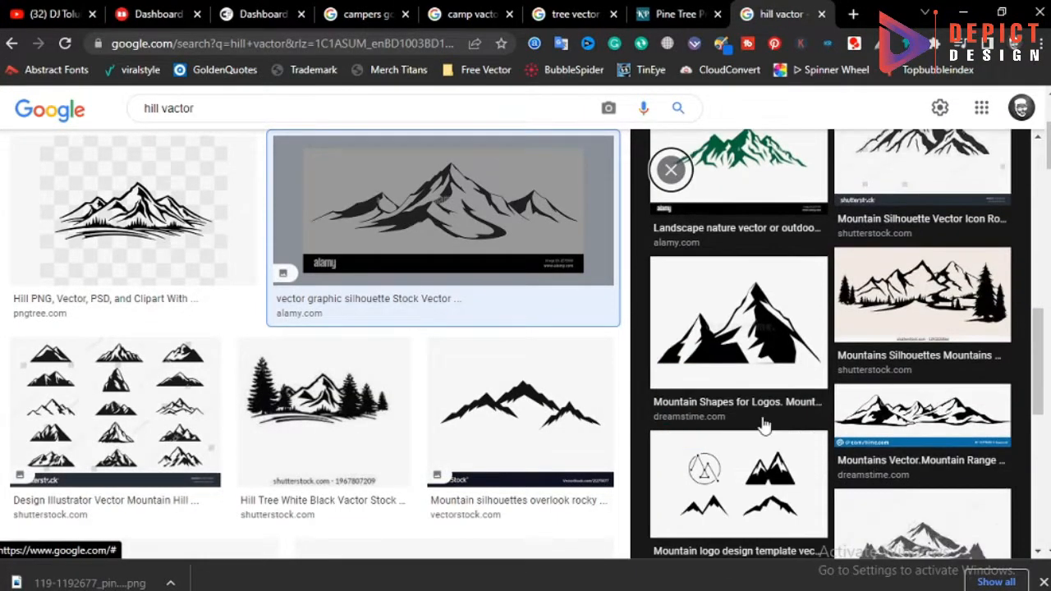
click(757, 344)
right_click(834, 298)
click(898, 484)
Switch back to Illustrator, paste the mountain image below the artboard and enlarge it to about twice its size.
key(alt+Tab)
key(ctrl+v)
scroll(527, 496, up, 3)
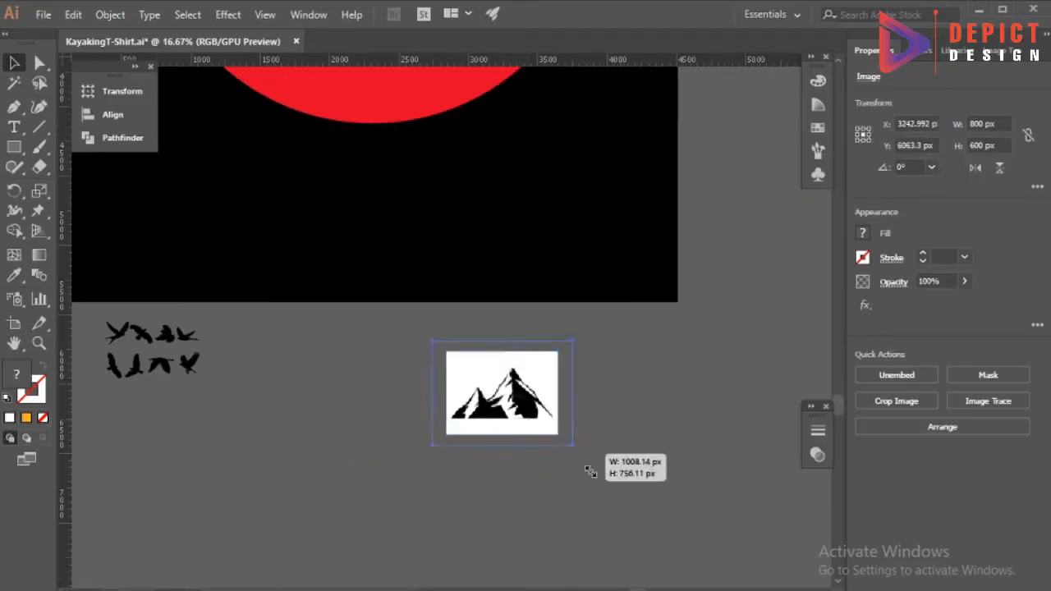
drag(558, 434, 615, 478)
scroll(545, 398, up, 2)
Trace the mountain image in Black and White mode with Ignore White enabled.
click(998, 51)
click(853, 474)
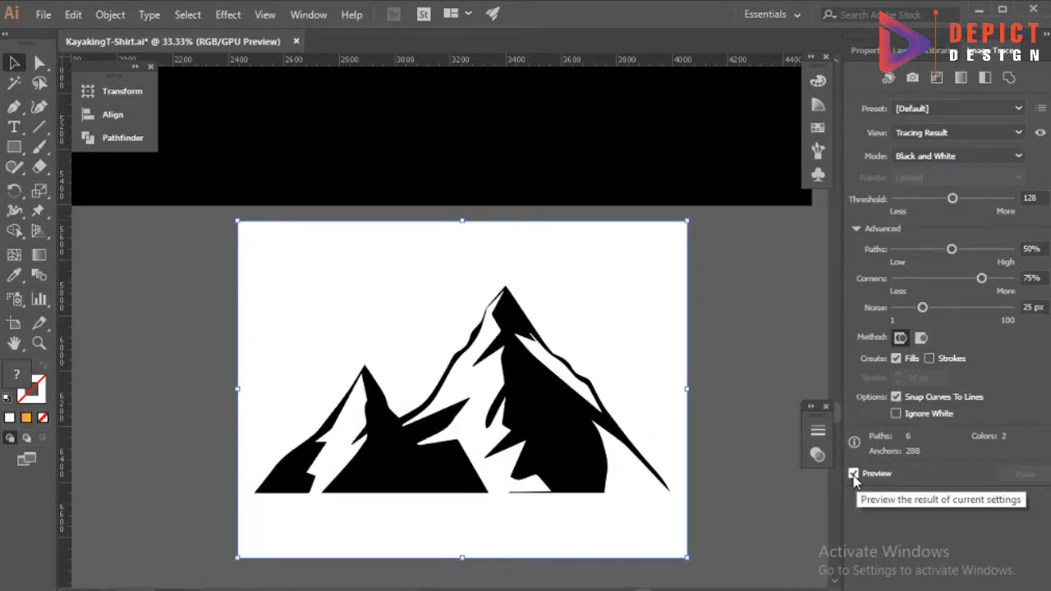
scroll(434, 462, up, 1)
scroll(434, 463, down, 1)
key(ctrl+z)
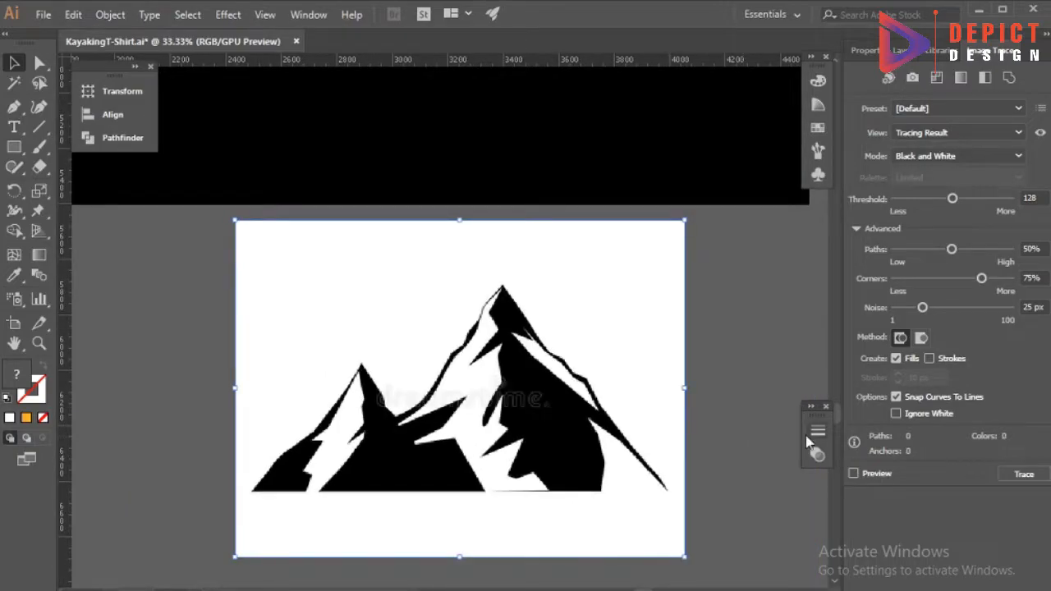
click(854, 475)
click(897, 414)
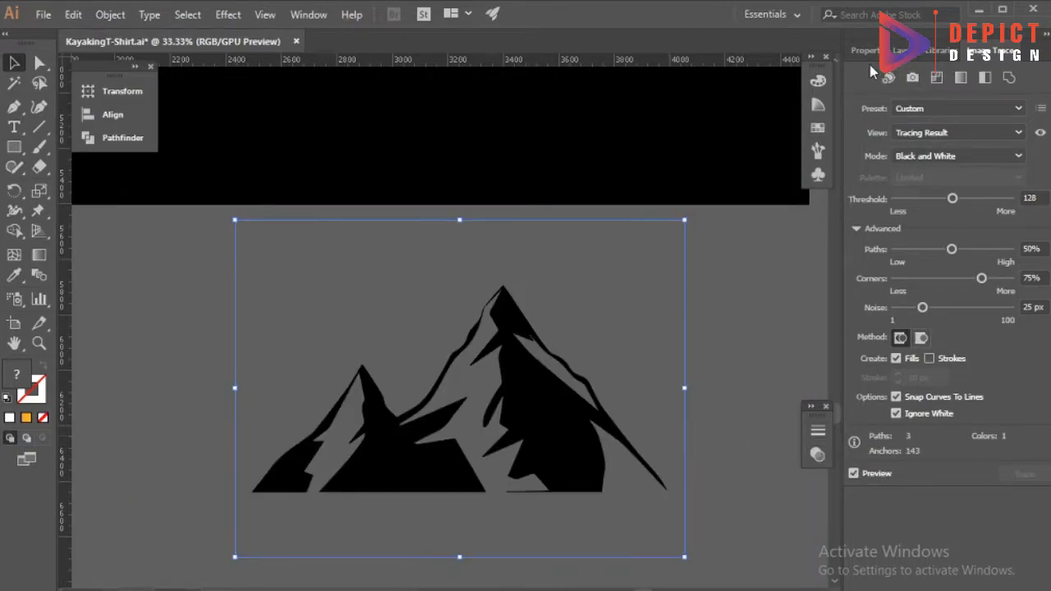
Expand the mountain tracing into editable paths and deselect it.
click(868, 52)
click(876, 432)
click(732, 407)
alt+scroll(487, 394, up, 1)
scroll(488, 385, down, 1)
Draw a straight Pen line along the mountains' base between their two outer corners.
click(14, 106)
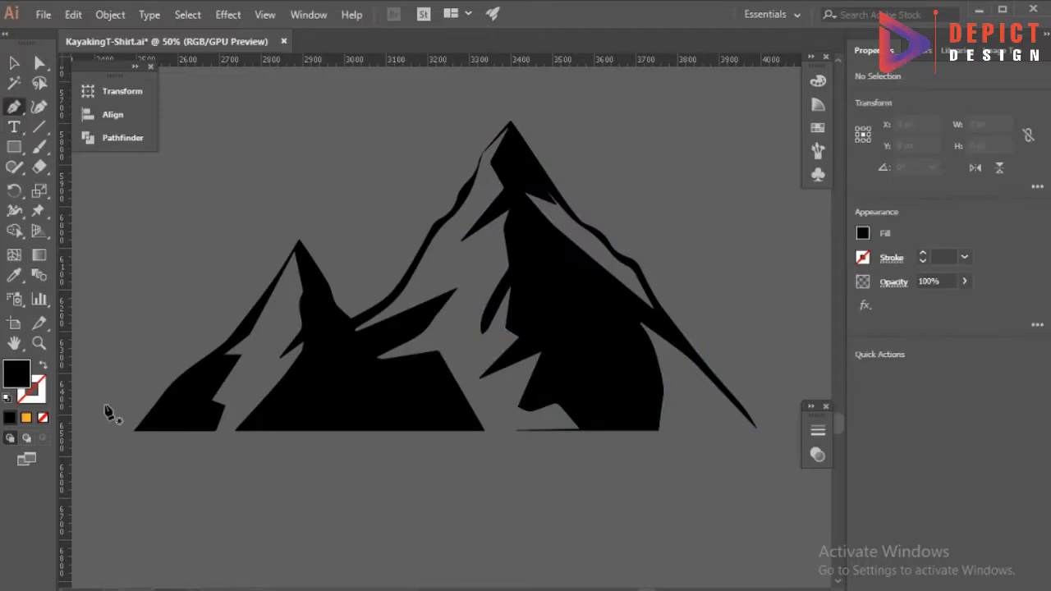
click(134, 429)
click(756, 427)
Select the mountain tracing together with the straight line along its base.
click(14, 64)
alt+scroll(660, 436, up, 5)
click(575, 442)
click(695, 388)
click(42, 417)
click(476, 461)
drag(476, 466, 329, 345)
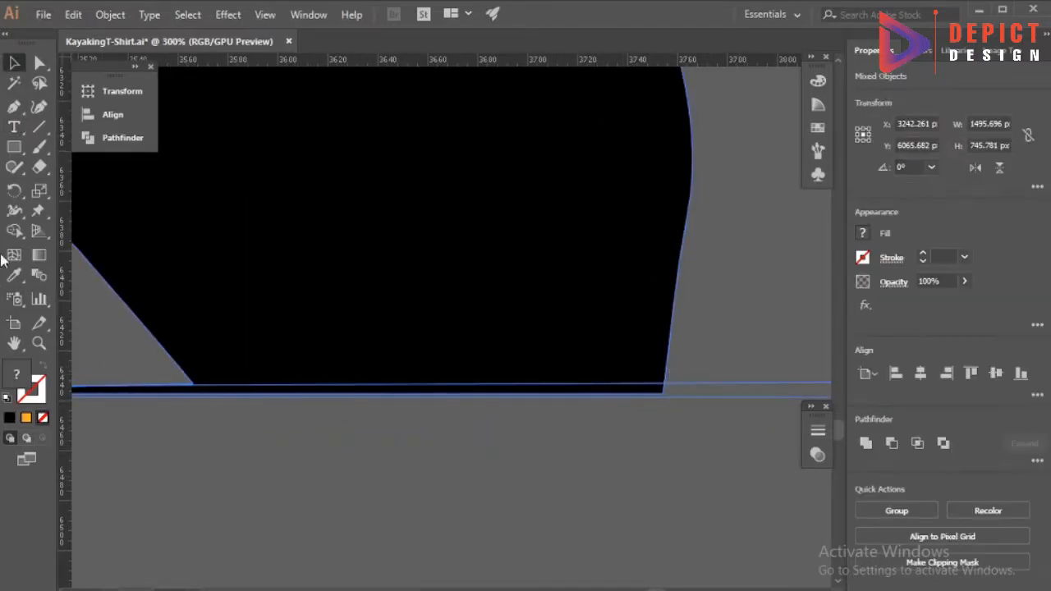
Turn the enclosed gaps between the mountains' black areas into separate shapes with Shape Builder.
alt+scroll(452, 438, down, 6)
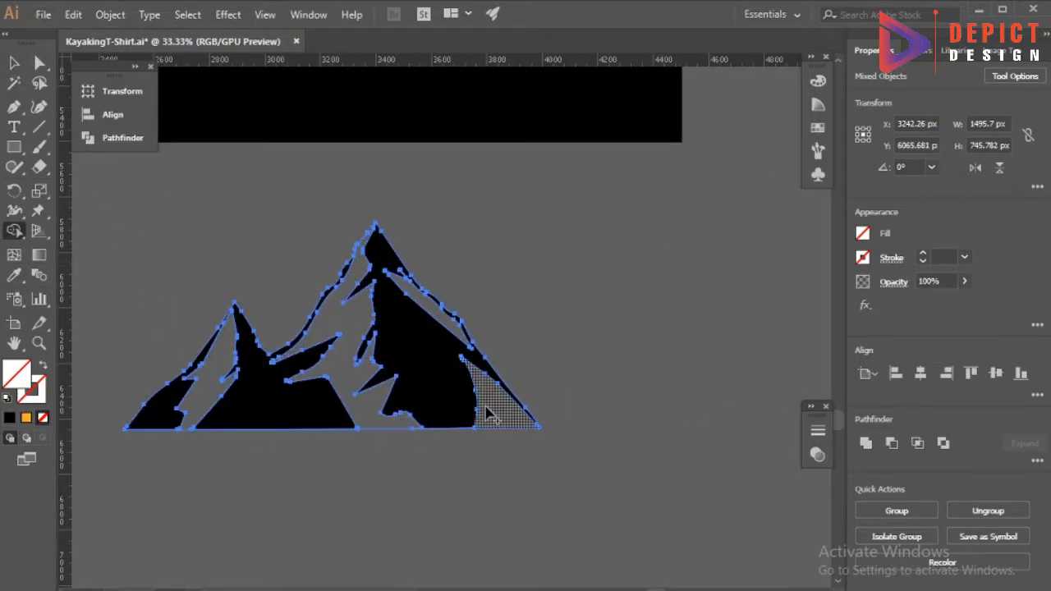
key(v)
click(182, 279)
double_click(204, 368)
double_click(263, 286)
click(206, 374)
shift+click(478, 398)
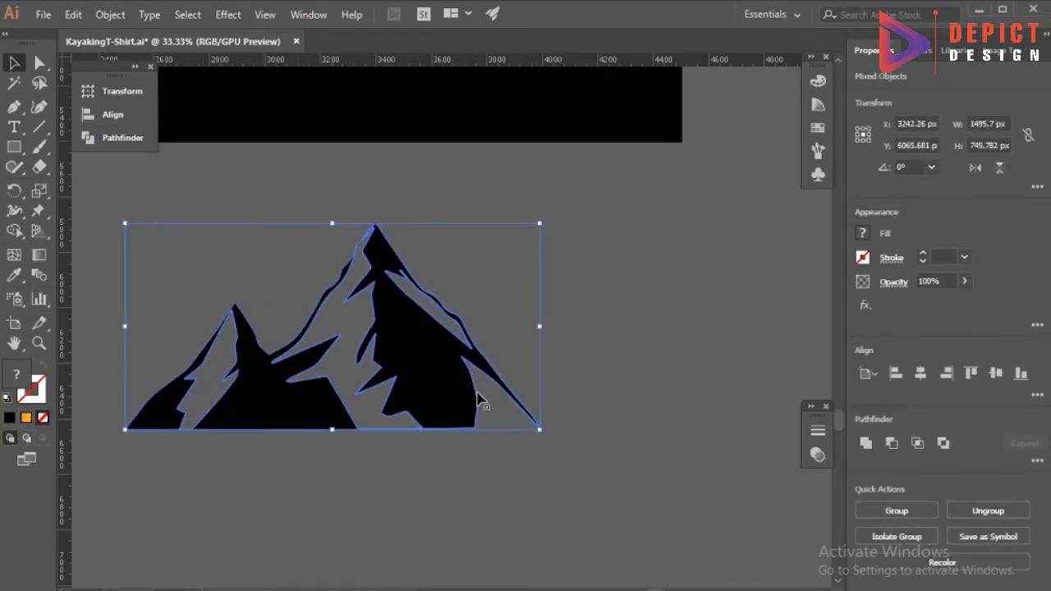
Fill the newly built snow shapes of the mountains with white (FFFFFF).
double_click(19, 395)
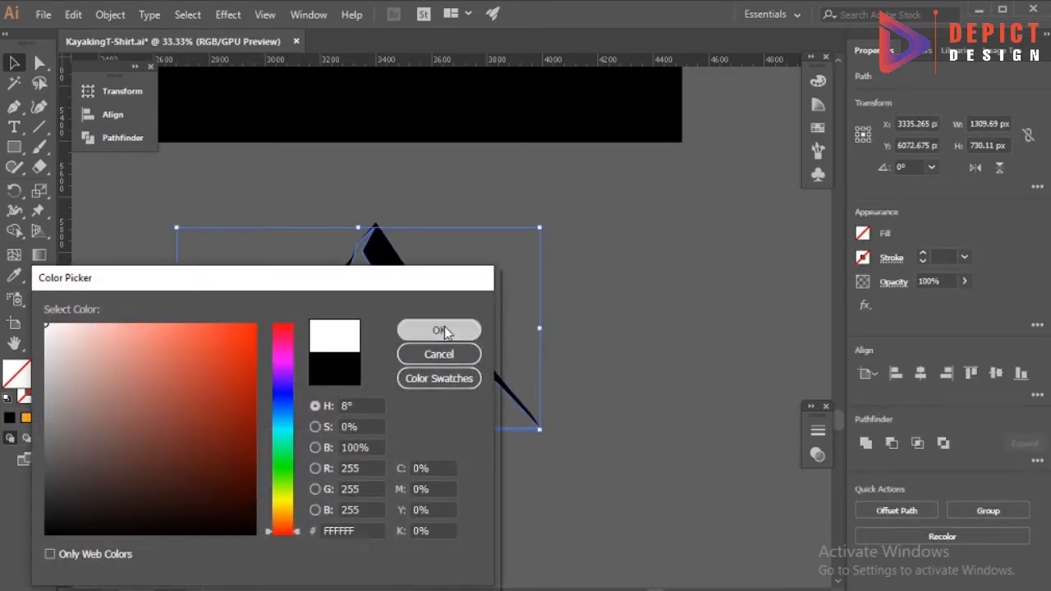
click(445, 332)
click(493, 272)
click(434, 319)
click(16, 277)
click(342, 372)
key(ctrl+z)
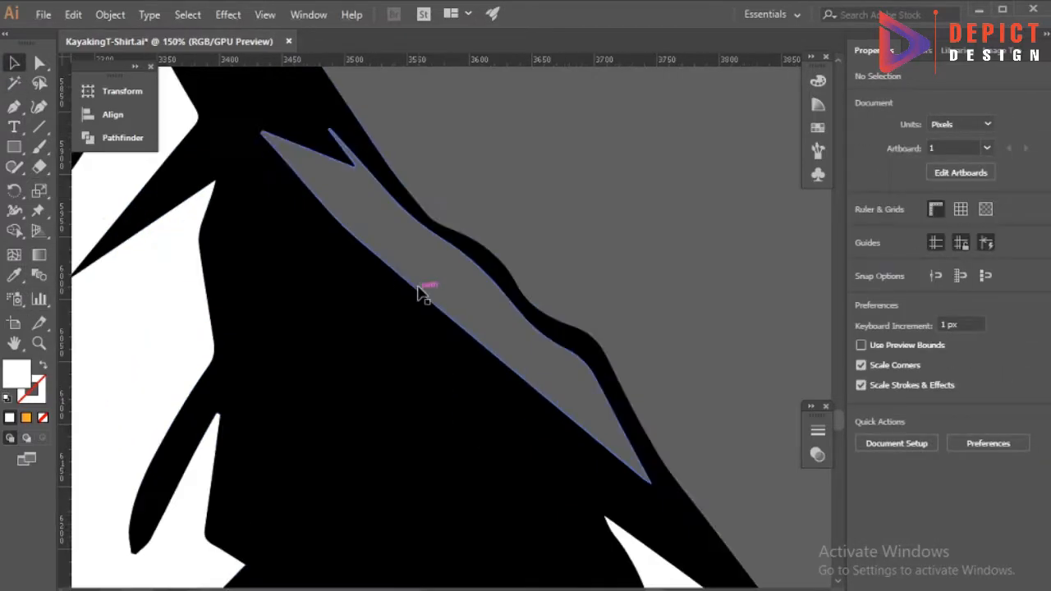
Fill the remaining thin gap on the tall peak's right slope with white and ungroup the mountain's black shapes.
double_click(422, 291)
key(ctrl+minus)
key(ctrl+minus)
key(ctrl+minus)
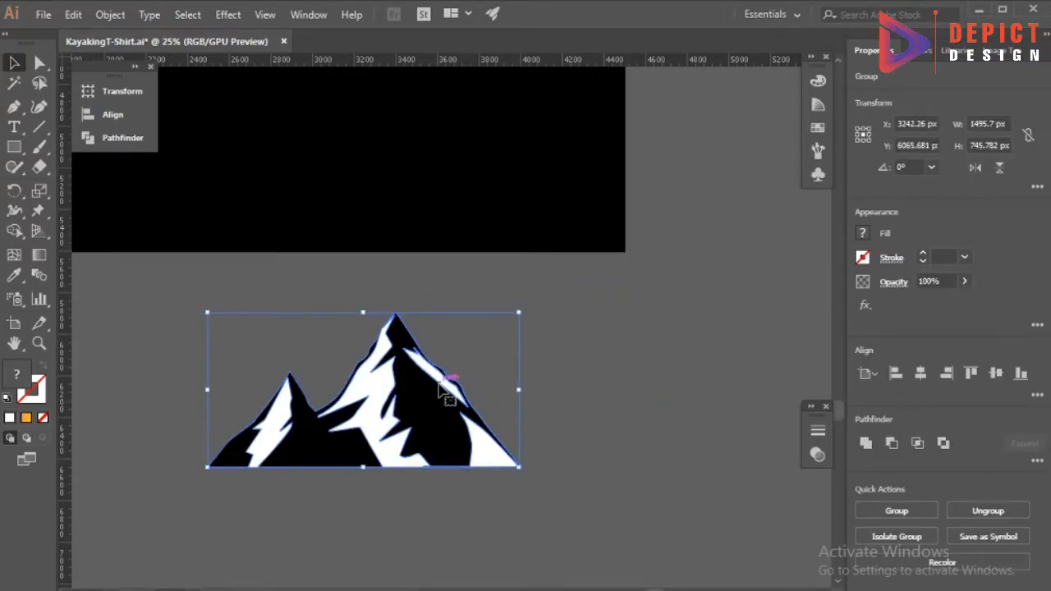
right_click(438, 403)
click(500, 261)
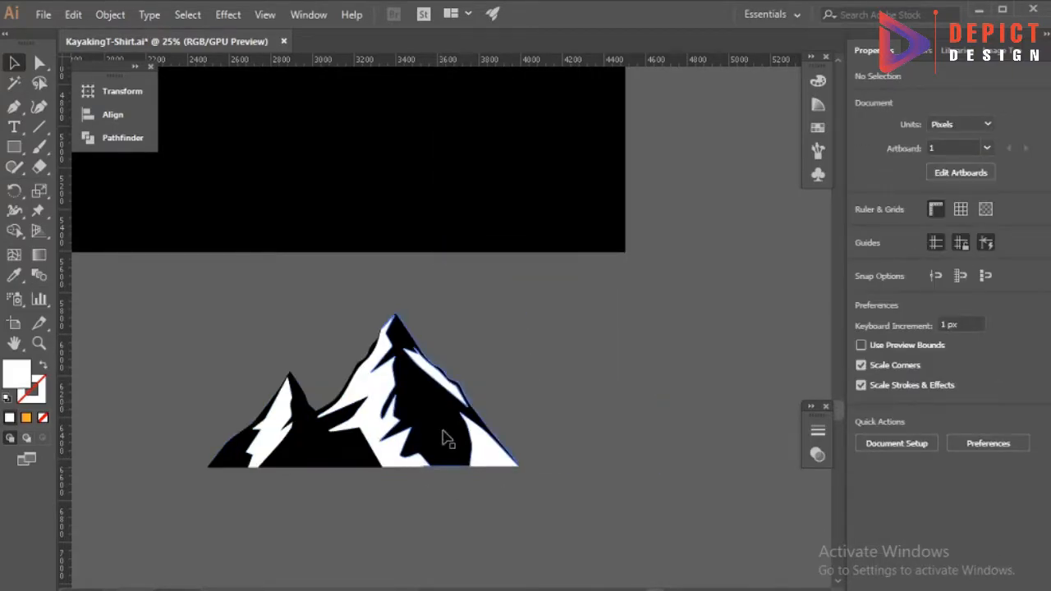
Recolour the mountain's black shapes with the dark red sampled from the tent.
click(444, 441)
shift+click(340, 458)
scroll(349, 457, down, 1)
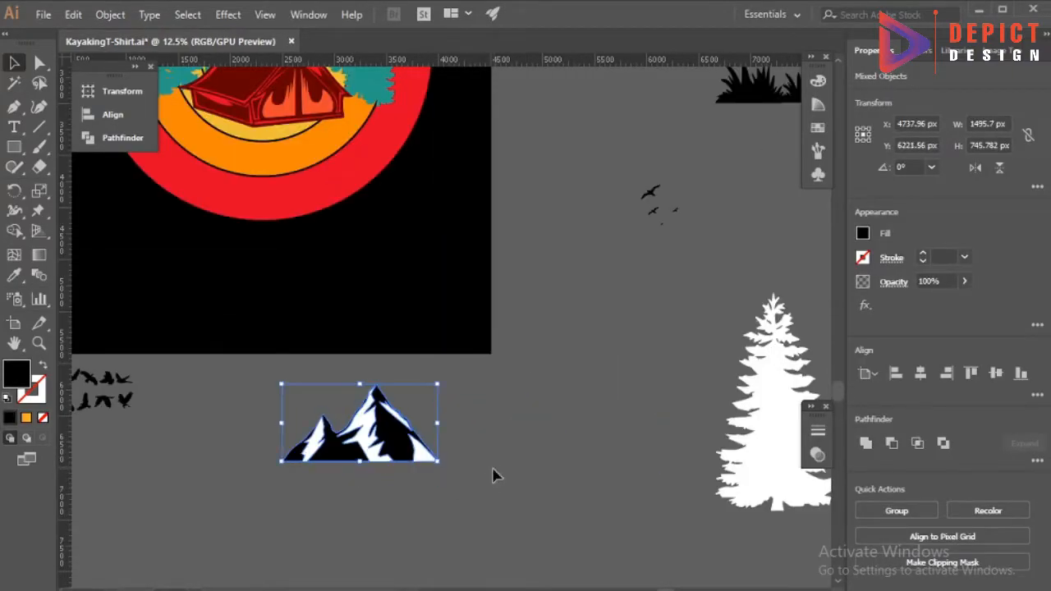
scroll(449, 464, down, 1)
click(16, 277)
click(308, 201)
click(15, 63)
scroll(353, 491, up, 1)
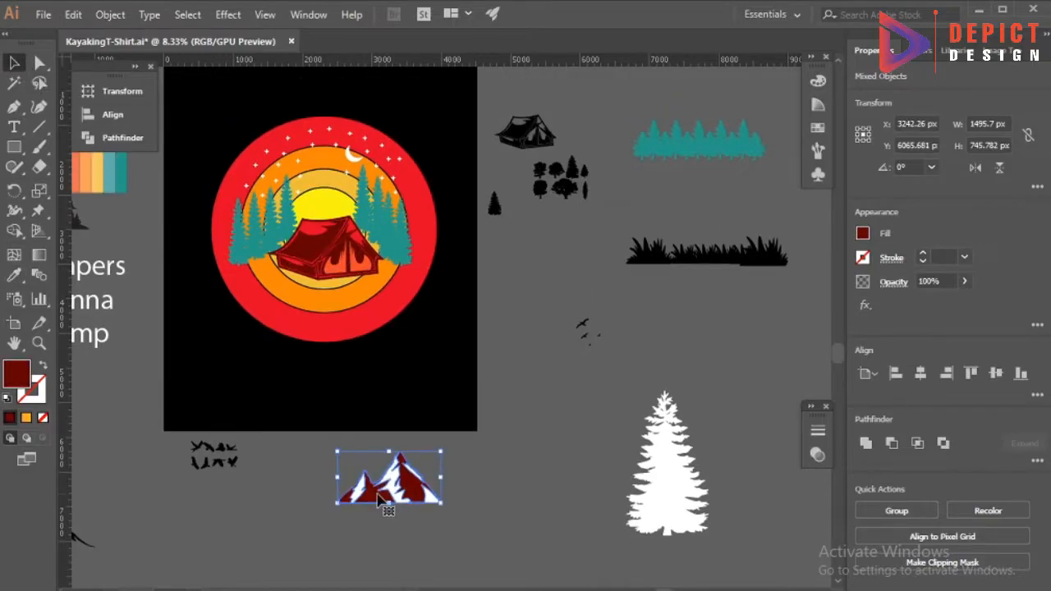
Group the whole mountain and place a copy of it over the sun, just above the tent.
click(441, 551)
right_click(401, 490)
click(448, 339)
drag(444, 548, 330, 206)
scroll(326, 188, up, 2)
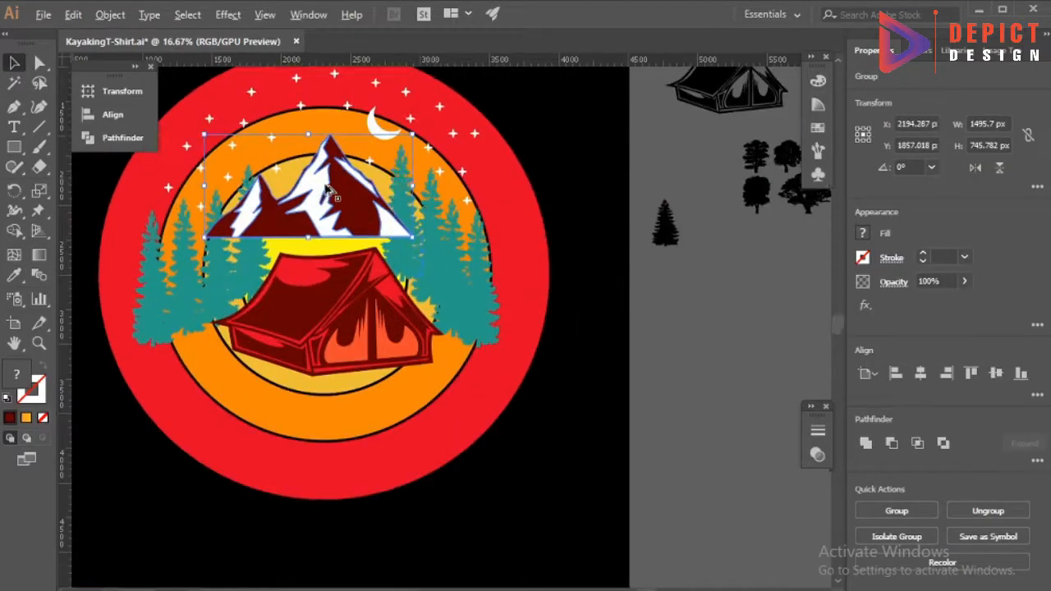
Enlarge the mountain copy and position it so its base reaches behind the tent and its sides reach the pines.
scroll(326, 187, up, 1)
drag(412, 153, 430, 145)
drag(354, 234, 357, 221)
drag(312, 252, 313, 283)
drag(432, 207, 462, 209)
Cut the mountain and paste it behind the pines and the tent.
key(ctrl+x)
click(414, 267)
key(ctrl+b)
click(665, 307)
scroll(459, 275, down, 1)
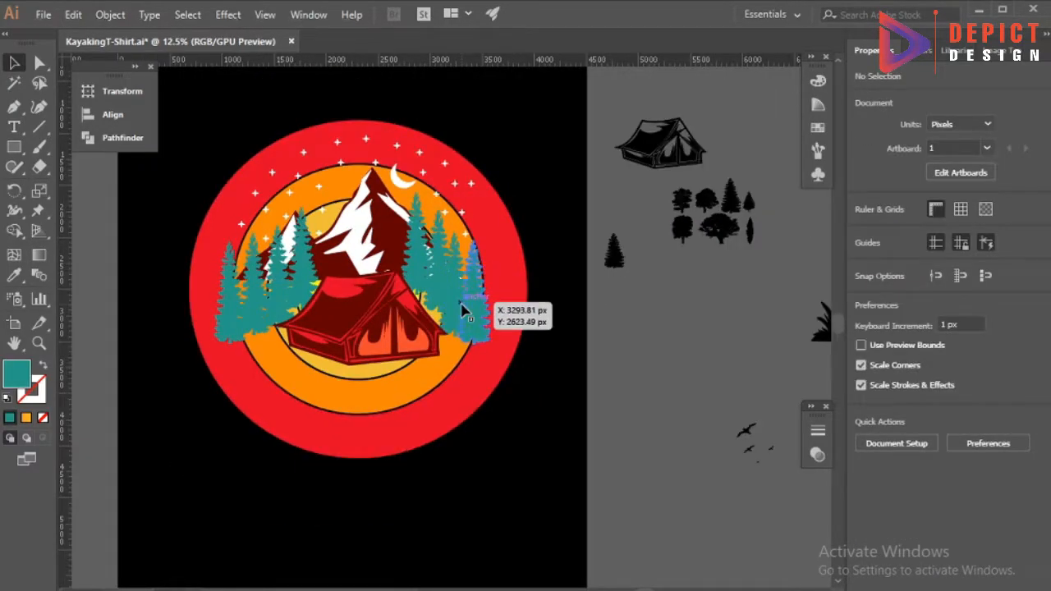
Isolate the mountain group and try black instead of dark red for its rock faces.
scroll(394, 261, up, 1)
double_click(399, 222)
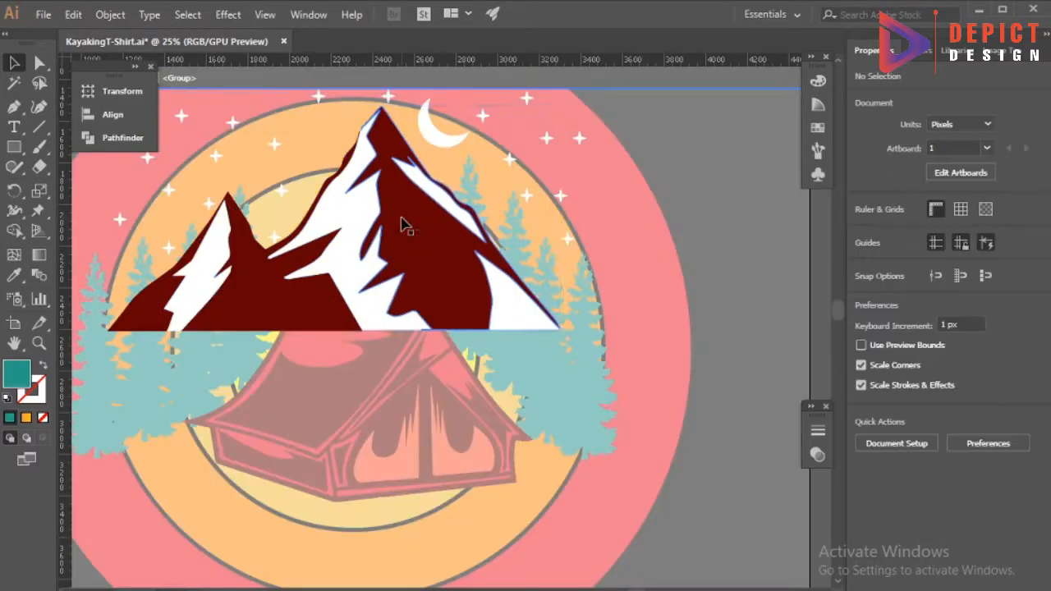
click(263, 304)
key(i)
scroll(287, 294, down, 1)
double_click(19, 379)
drag(66, 493, 28, 546)
click(437, 330)
click(334, 243)
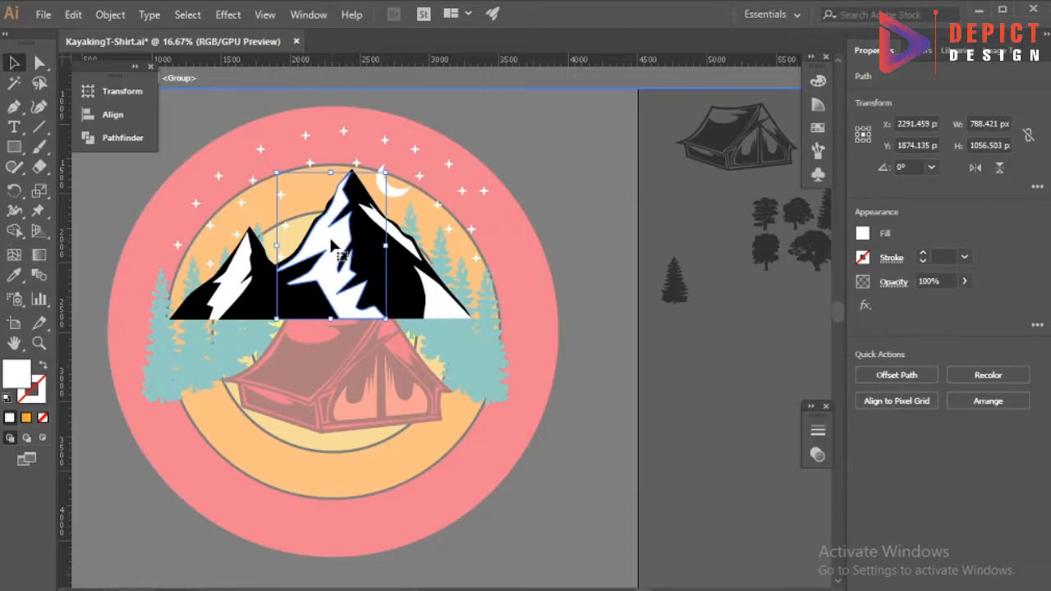
Try swapping the mountain's colours, with white rock faces and black snow areas.
key(ctrl+z)
click(14, 276)
click(343, 230)
key(v)
click(328, 242)
shift+click(238, 287)
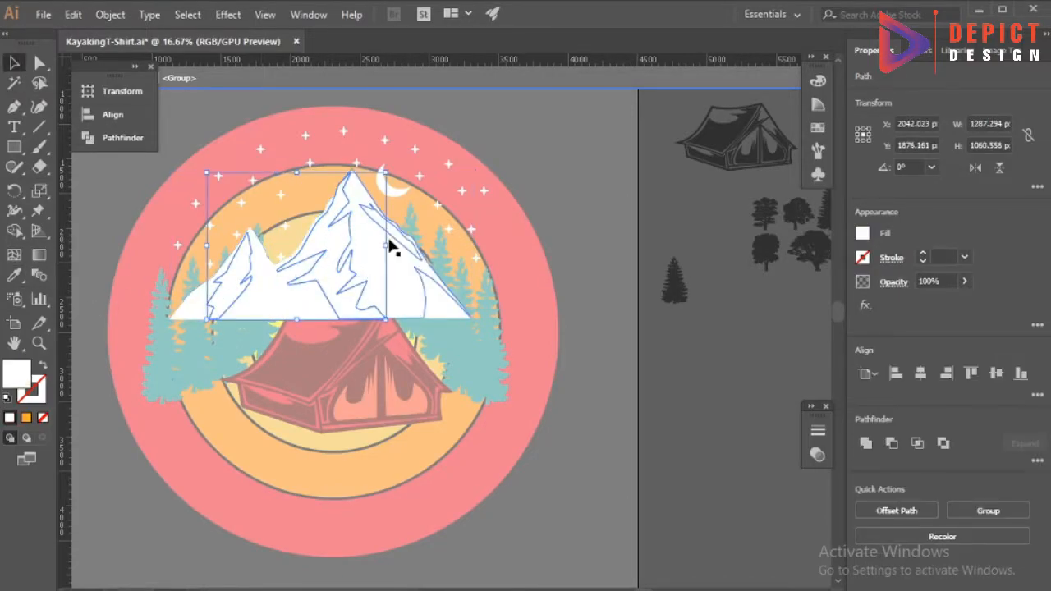
click(14, 277)
click(110, 217)
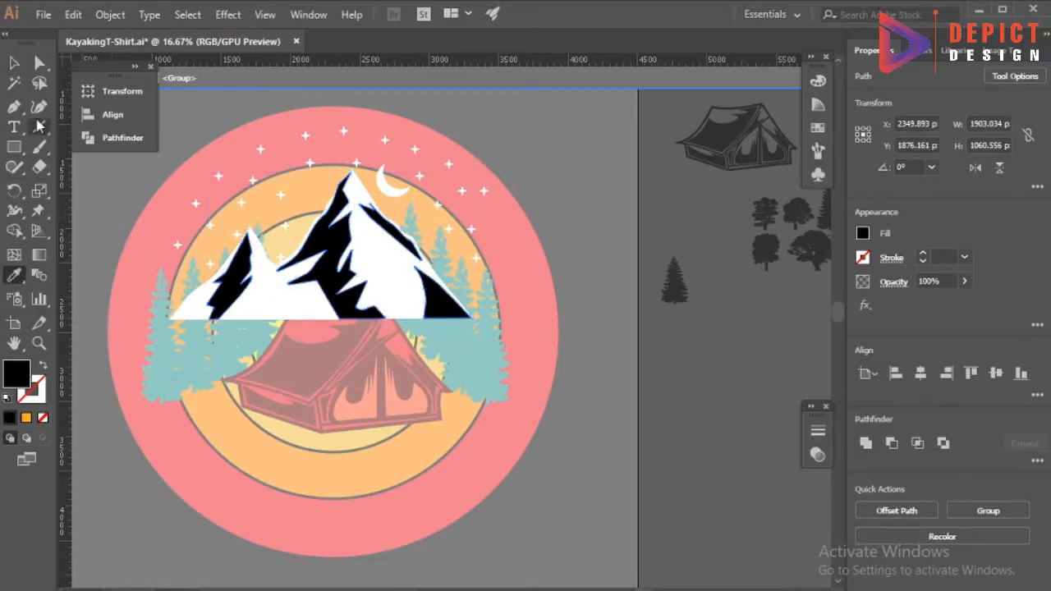
Undo the mountain's colour experiments and leave the isolated group.
click(14, 63)
click(426, 197)
scroll(375, 246, down, 1)
key(ctrl+z)
key(ctrl+z)
double_click(532, 253)
scroll(517, 257, down, 2)
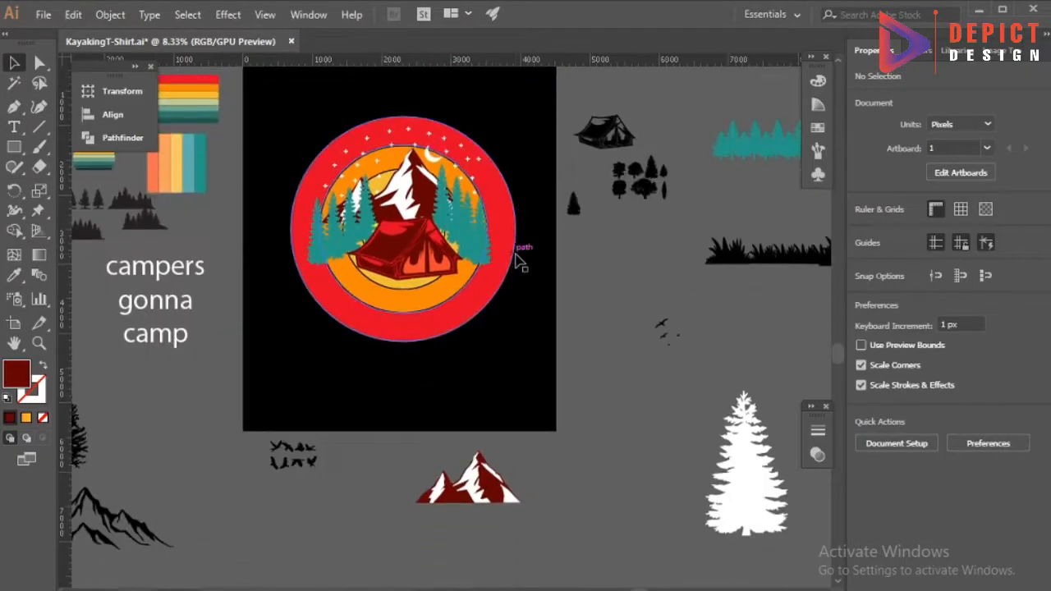
Place a copy of the single pine between the two mountain peaks and fill it with the other pines' teal.
scroll(509, 321, down, 1)
scroll(503, 321, up, 2)
scroll(418, 255, up, 1)
scroll(419, 254, down, 1)
drag(403, 234, 397, 152)
scroll(401, 233, up, 4)
key(i)
click(253, 323)
click(168, 81)
scroll(283, 192, down, 1)
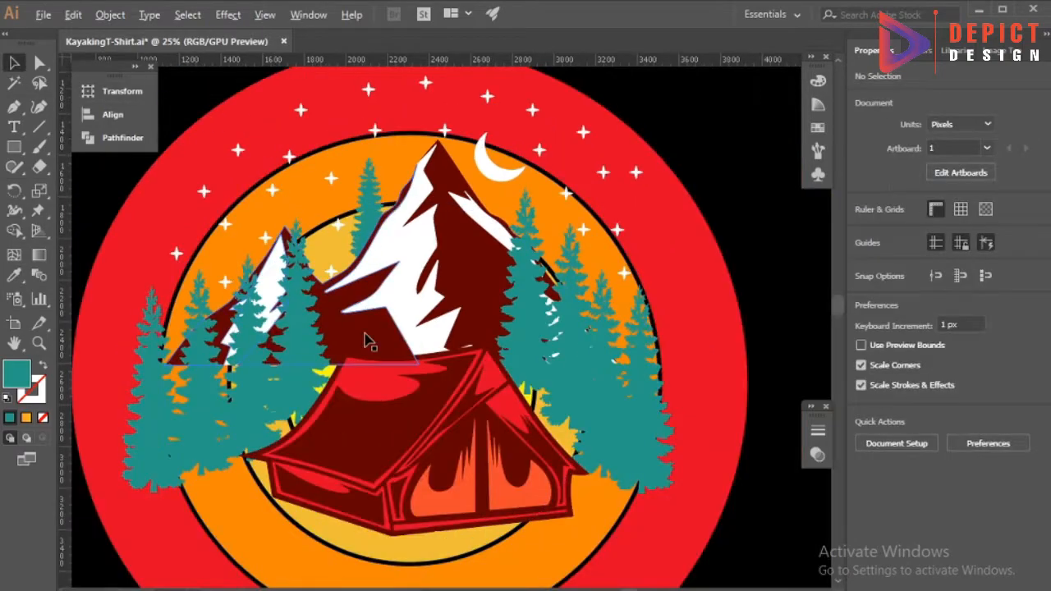
Copy the small teal pine down onto the mountain's slope and bring it in front of the mountain.
scroll(372, 214, up, 3)
drag(367, 239, 338, 251)
scroll(338, 251, down, 4)
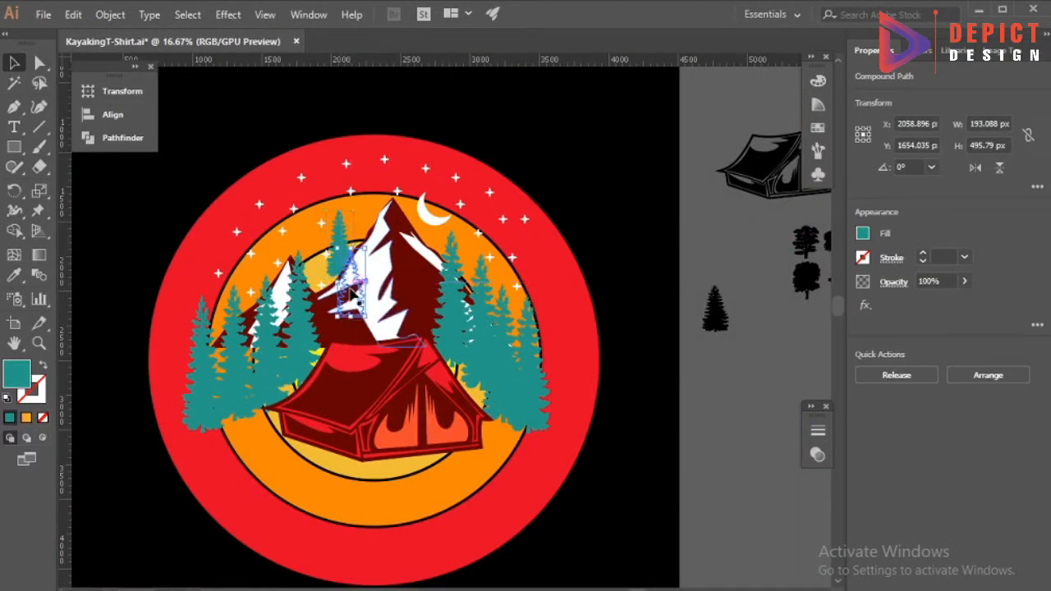
right_click(349, 284)
click(594, 443)
click(597, 400)
Place another small teal pine in front of the tall peak's right side and adjust the new pines' positions.
drag(419, 297, 419, 297)
click(630, 338)
scroll(629, 338, down, 2)
scroll(438, 258, up, 2)
drag(405, 238, 403, 266)
drag(502, 232, 506, 241)
scroll(374, 204, down, 3)
click(287, 136)
Scale the concentric sun circles down to about 2942 px across and move them up slightly.
scroll(287, 187, up, 2)
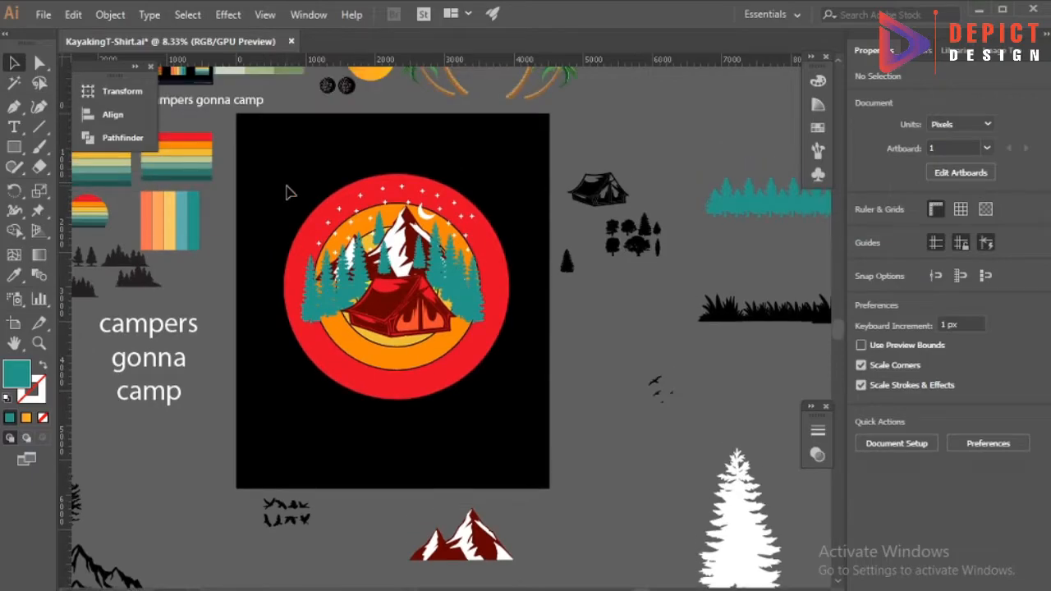
drag(509, 286, 499, 285)
drag(445, 362, 445, 356)
click(435, 399)
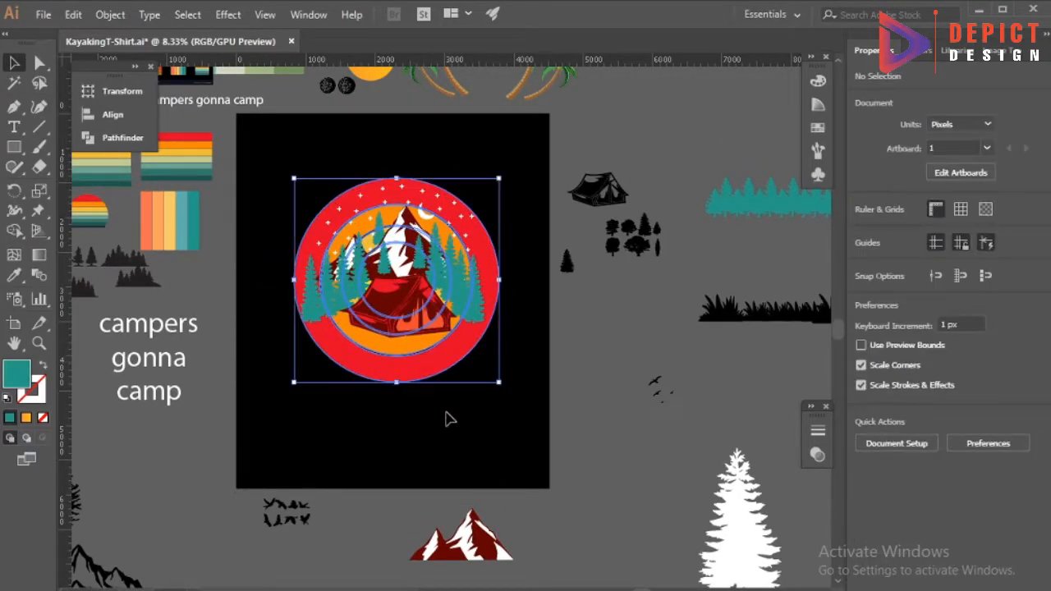
Move the outer pines on the right outward toward the edge of the red circle.
click(466, 312)
click(509, 304)
drag(487, 272, 508, 260)
scroll(485, 279, up, 3)
click(484, 281)
click(583, 289)
scroll(505, 302, down, 2)
Move the outer pines on the left outward to the red circle's edge and fine-tune the artwork's placement.
scroll(241, 318, up, 2)
click(242, 320)
drag(202, 244, 176, 249)
scroll(305, 254, down, 3)
click(355, 383)
click(428, 274)
drag(361, 301, 361, 306)
click(369, 377)
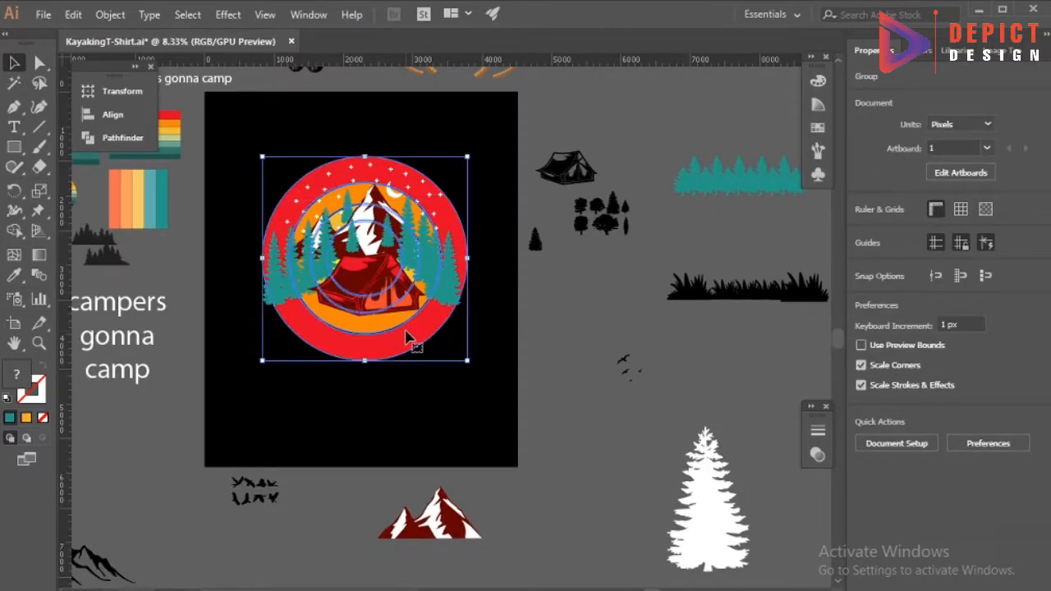
Cut the concentric sun circles along a freehand wavy line running beneath the pines and the tent.
click(379, 379)
scroll(247, 303, down, 1)
click(38, 149)
mouse_move(41, 171)
mouse_down()
mouse_move(91, 190)
mouse_move(92, 169)
mouse_move(77, 169)
mouse_move(100, 167)
mouse_up()
scroll(378, 318, up, 2)
key(v)
click(247, 295)
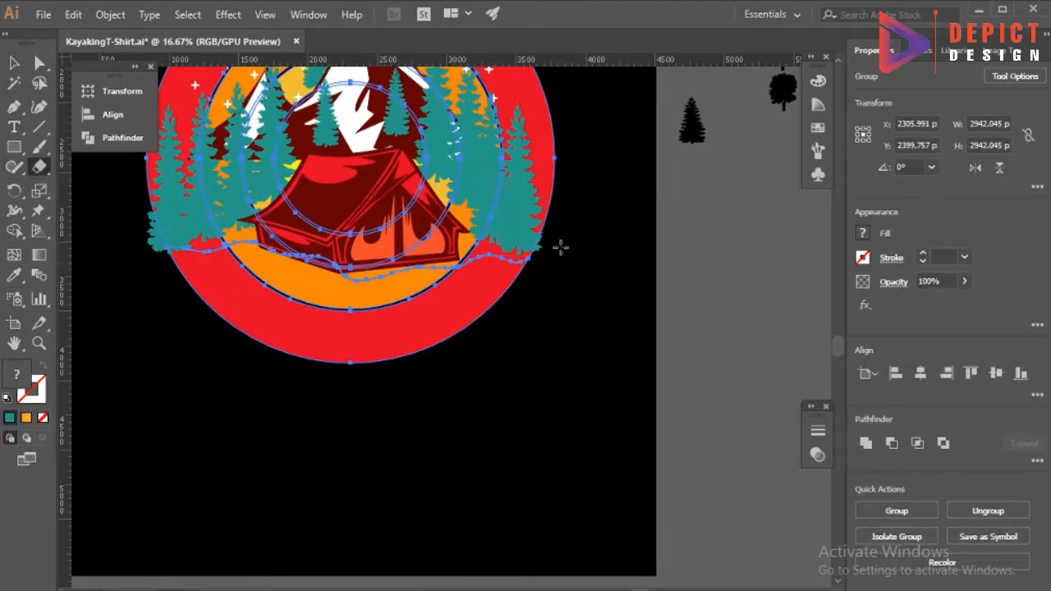
Delete the red and orange ring pieces below the wavy cut and leave the isolated group.
click(14, 64)
double_click(261, 329)
click(261, 328)
key(Delete)
click(320, 273)
key(Delete)
click(324, 264)
key(ctrl+z)
double_click(282, 291)
click(281, 284)
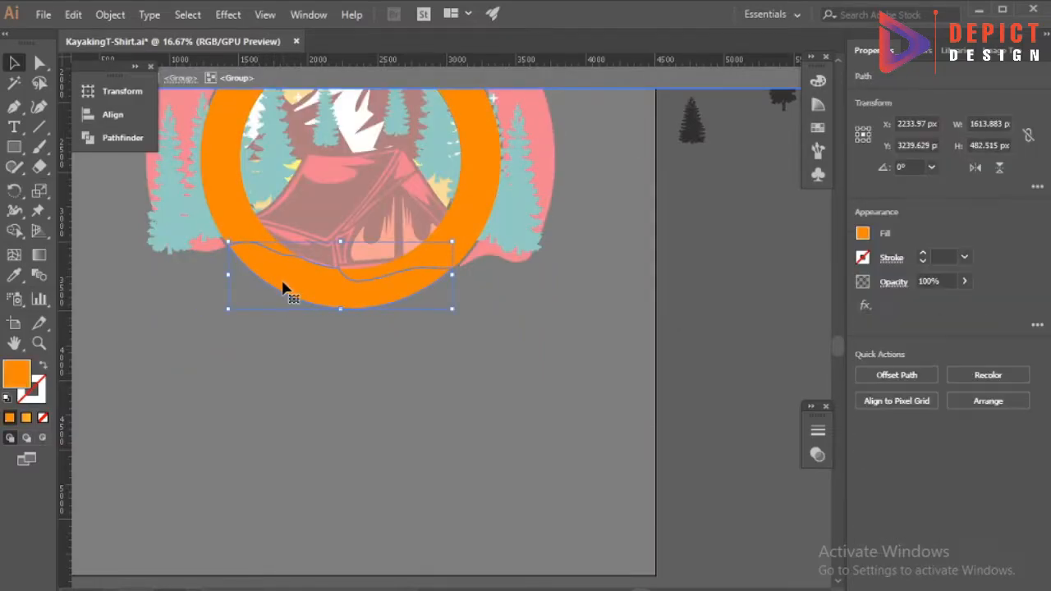
key(Delete)
double_click(316, 284)
scroll(356, 311, down, 1)
Enlarge the tent slightly and shift it down a little.
click(355, 257)
drag(442, 284, 452, 291)
drag(377, 272, 377, 276)
click(380, 320)
scroll(381, 326, down, 1)
Place a copy of the black grass strip across the base of the tent.
scroll(383, 351, up, 1)
drag(724, 318, 357, 349)
scroll(273, 312, down, 1)
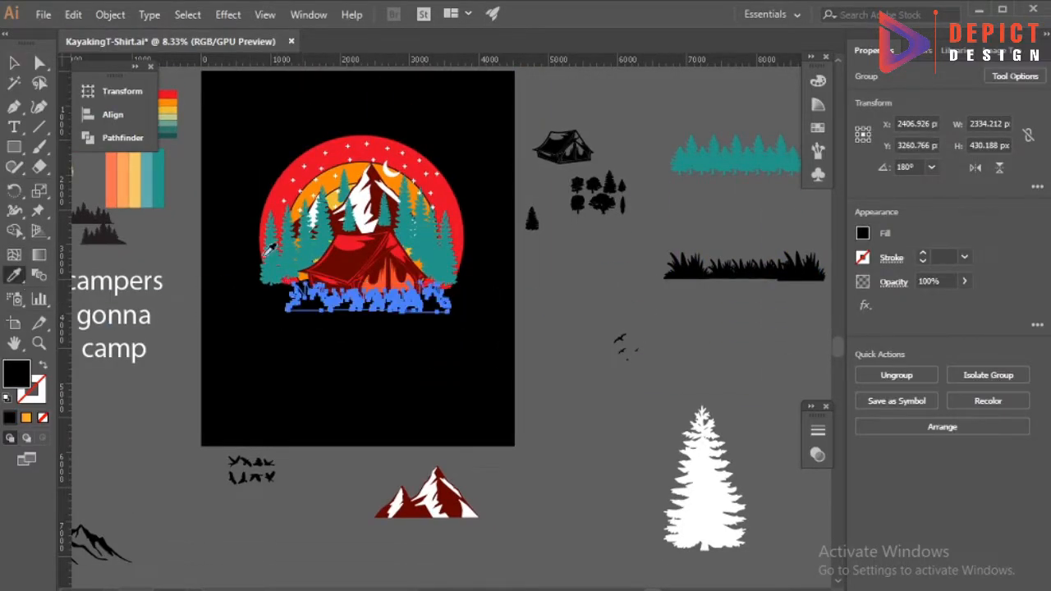
Try to bring the grass strip in front of the tent and widen it across the artwork.
key(v)
click(313, 326)
scroll(332, 311, up, 1)
right_click(414, 303)
mouse_move(476, 485)
click(632, 485)
drag(508, 285, 511, 254)
drag(475, 291, 473, 284)
Undo the grass placement and the recent cut of the sun circles.
click(486, 318)
key(ctrl+z)
key(ctrl+z)
key(ctrl+z)
key(ctrl+z)
key(ctrl+z)
key(ctrl+z)
key(ctrl+z)
key(ctrl+z)
click(549, 346)
scroll(416, 398, down, 1)
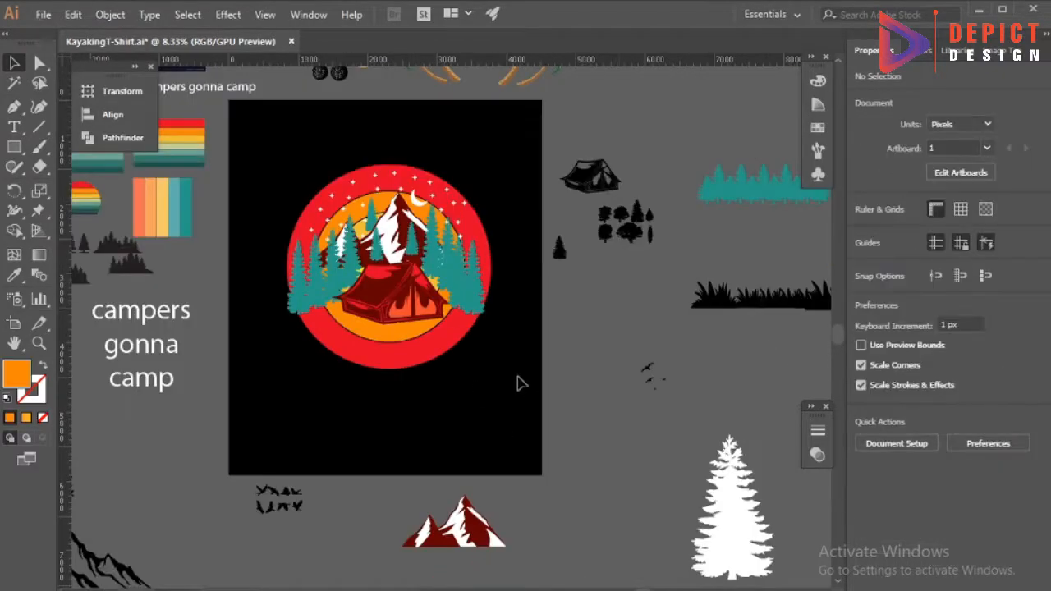
Place the black grass strip across the tent's base, bring it to the front and widen it to span the sun.
drag(339, 327, 329, 325)
scroll(377, 323, up, 2)
right_click(384, 333)
mouse_move(459, 514)
click(565, 512)
drag(514, 336, 597, 315)
click(540, 404)
drag(322, 314, 316, 316)
click(269, 318)
click(126, 328)
scroll(261, 376, down, 1)
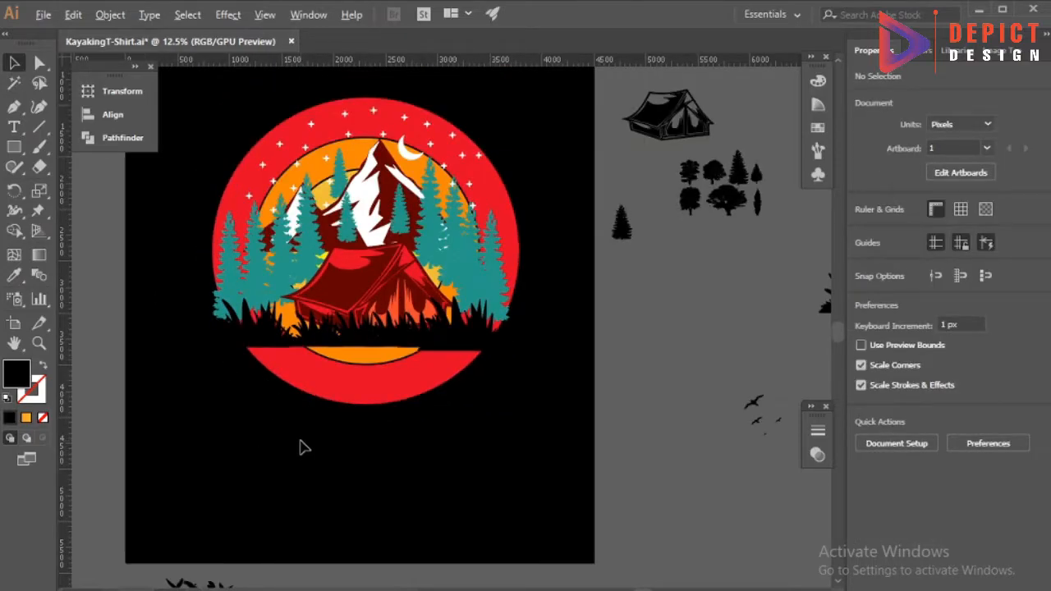
Try to remove the parts of the sun rings below the grass strip with Shape Builder.
scroll(285, 343, up, 2)
click(286, 343)
shift+click(290, 391)
click(15, 231)
drag(369, 419, 396, 365)
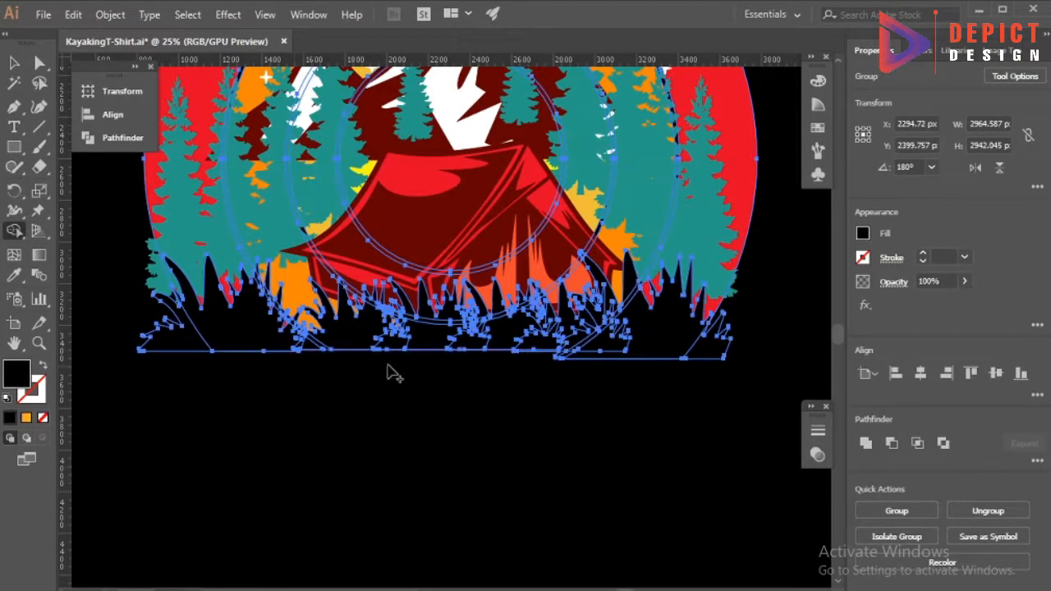
scroll(612, 357, up, 1)
scroll(608, 359, down, 2)
click(14, 63)
click(180, 210)
scroll(287, 407, down, 1)
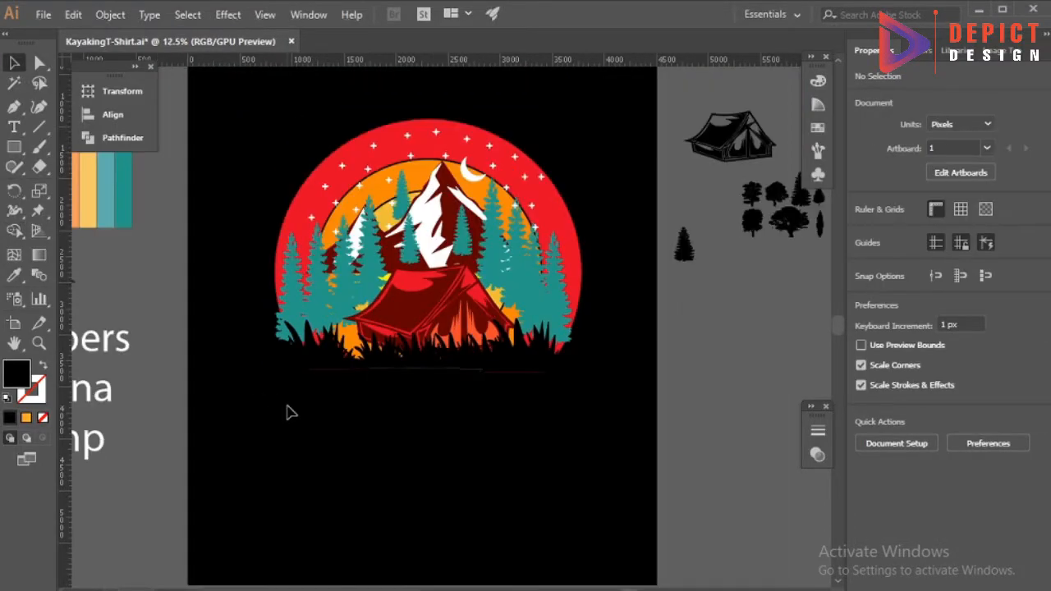
Undo the removal of the sun's lower part.
click(288, 307)
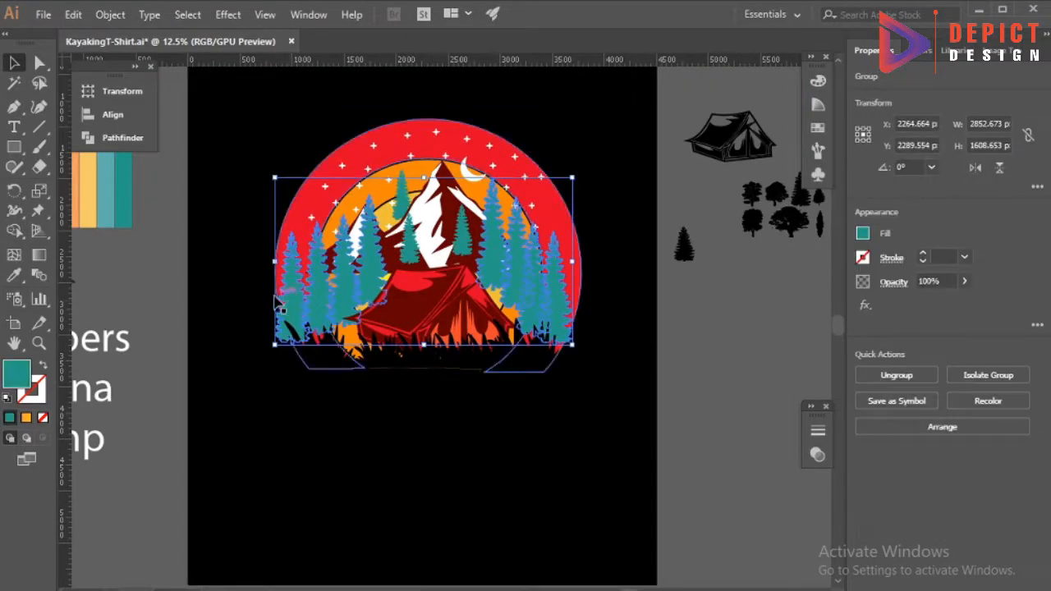
click(275, 408)
key(ctrl+z)
click(274, 409)
scroll(274, 410, down, 1)
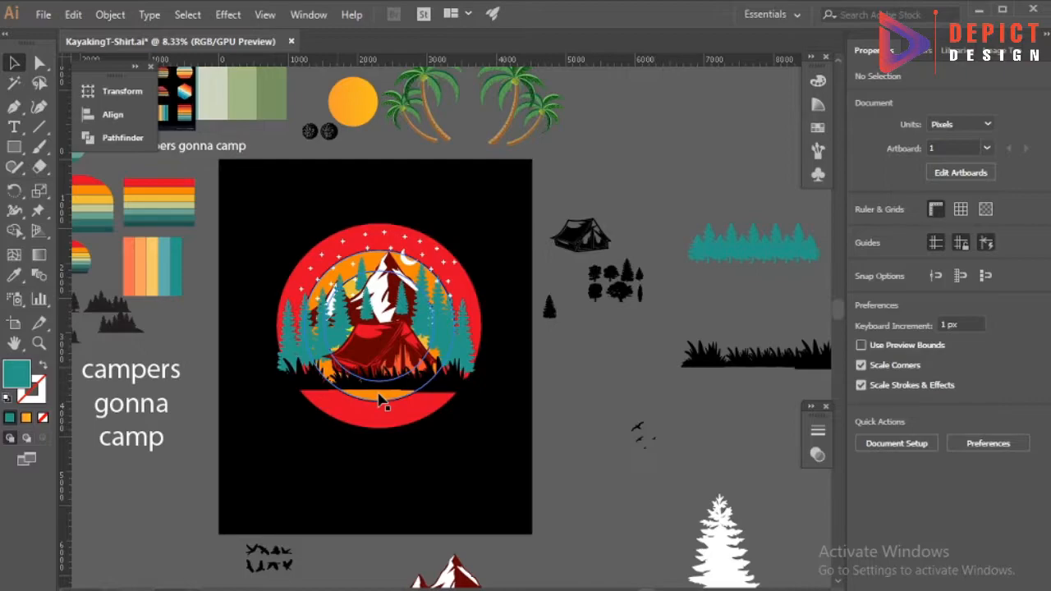
Draw a teal circle about 1843 px in diameter over the middle of the artwork.
scroll(533, 274, down, 1)
drag(14, 147, 70, 183)
scroll(384, 283, up, 2)
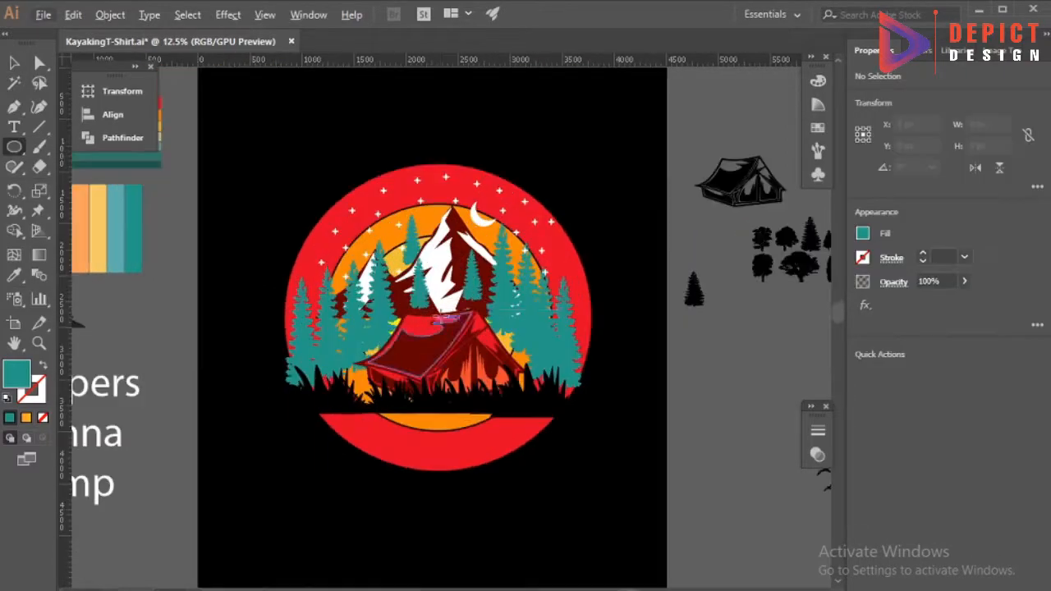
drag(441, 308, 537, 404)
click(113, 114)
click(322, 84)
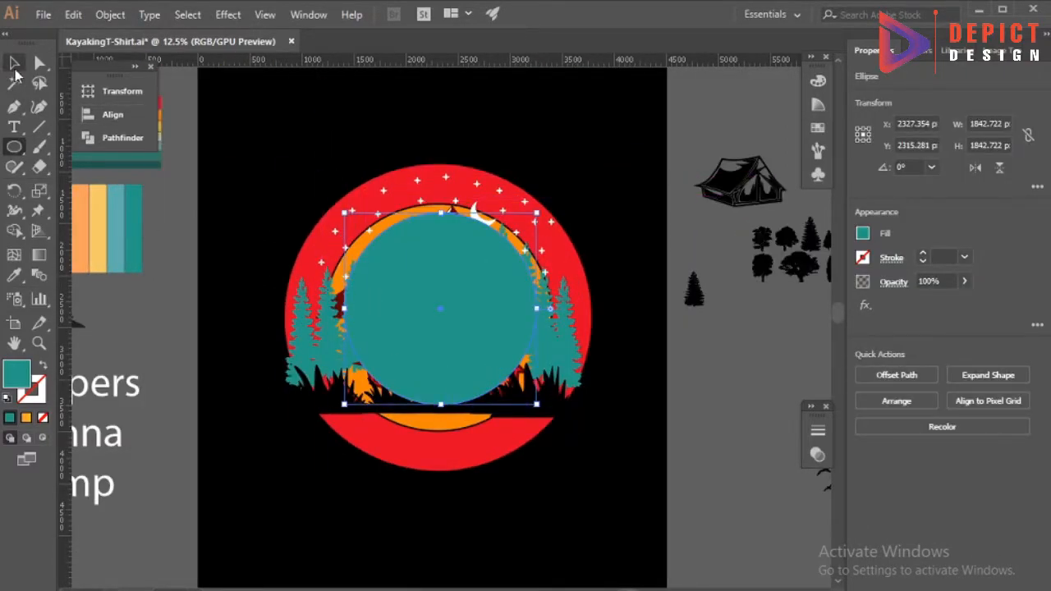
Align the new circle to the centre of the sun, both horizontally and vertically.
click(14, 66)
shift+click(368, 202)
click(368, 201)
click(113, 114)
click(319, 85)
click(328, 143)
click(368, 268)
Enlarge the circle to about 3362 px so it surrounds the sun, and remove its fill.
drag(534, 318, 613, 330)
click(43, 417)
click(221, 435)
click(290, 414)
click(277, 420)
click(321, 368)
click(293, 445)
click(307, 434)
click(264, 502)
click(314, 439)
Scale the unfilled circle down to match the sun's outer edge.
scroll(615, 323, up, 2)
drag(618, 328, 575, 314)
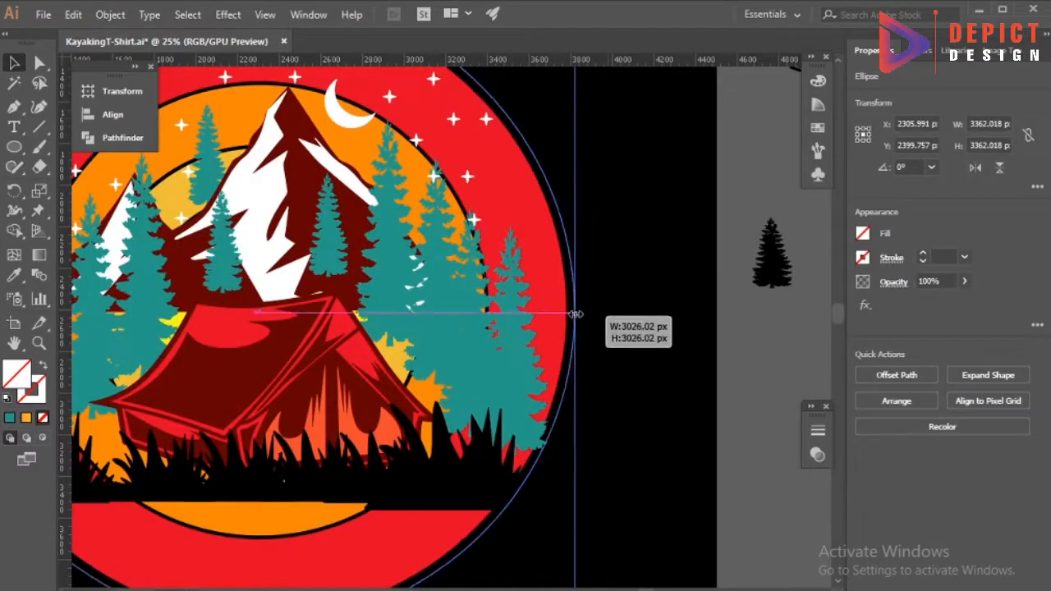
scroll(575, 315, down, 3)
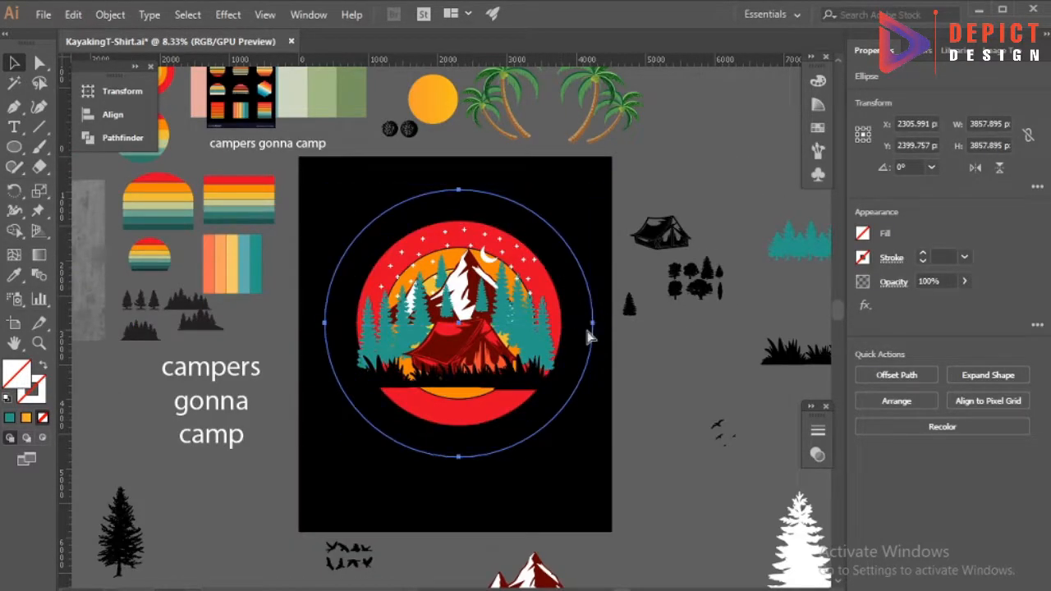
Select the sun-sized circle with the pines and grass, and trim the grass overhanging the sun's edge with Shape Builder.
click(585, 333)
scroll(582, 338, up, 2)
click(556, 336)
shift+click(502, 423)
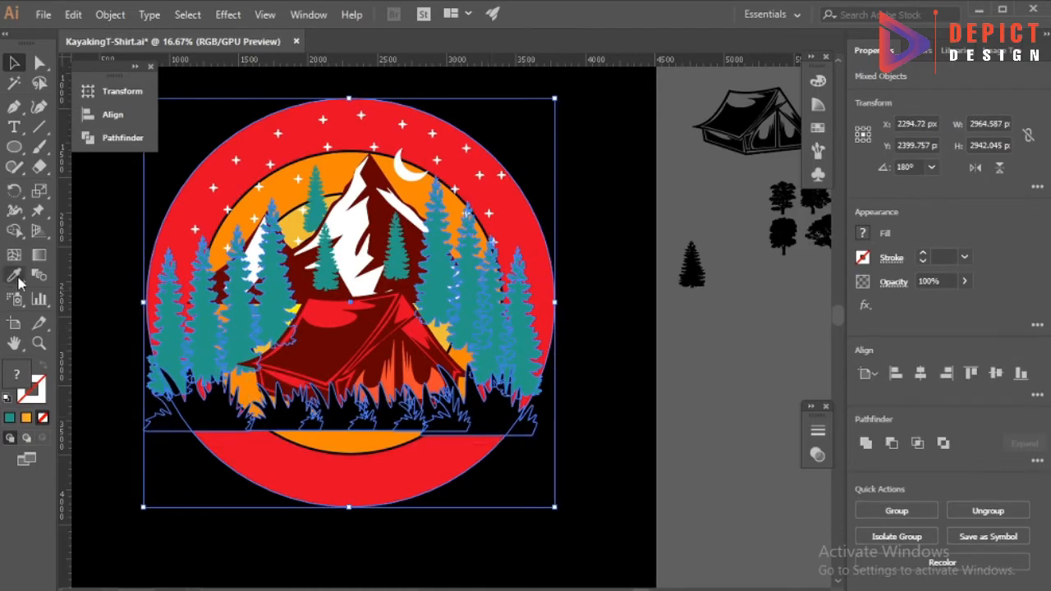
key(shift+m)
scroll(179, 432, up, 3)
scroll(187, 427, up, 5)
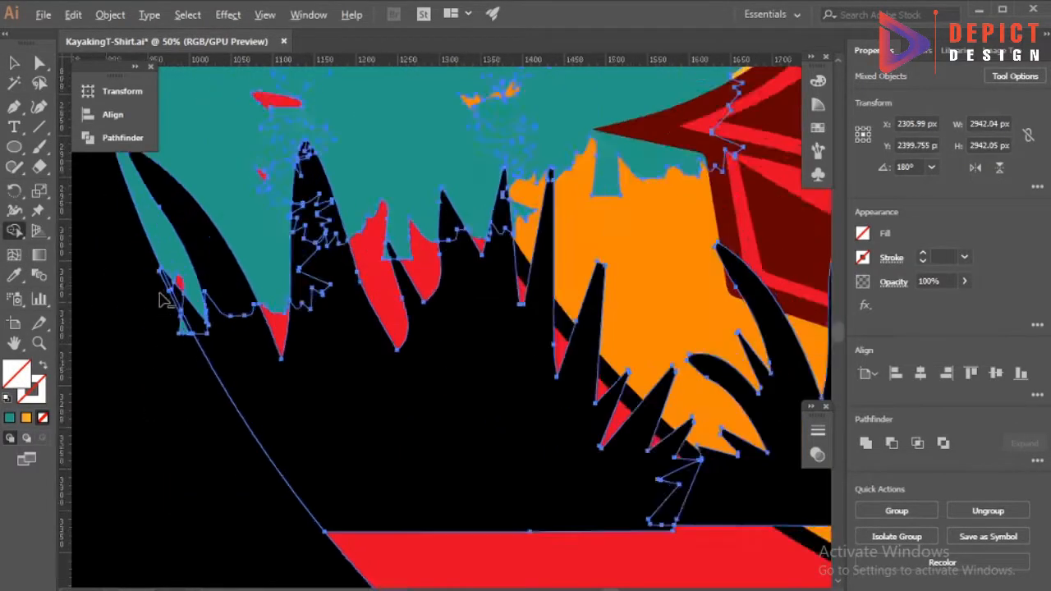
Trim the remaining pine and grass bits that stick out past both sides of the sun.
scroll(234, 423, down, 5)
scroll(173, 465, up, 6)
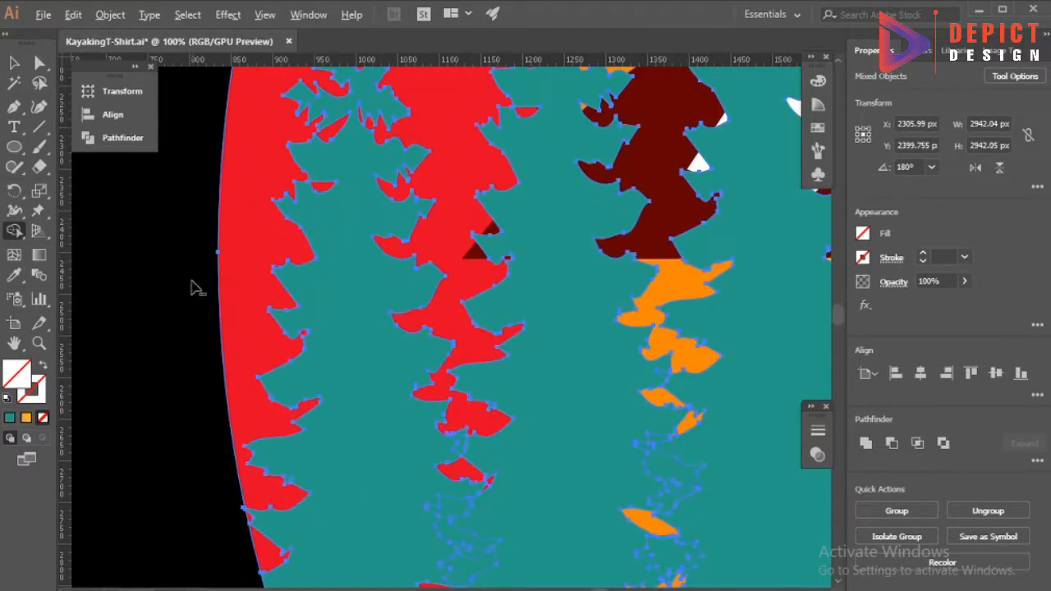
scroll(326, 241, down, 4)
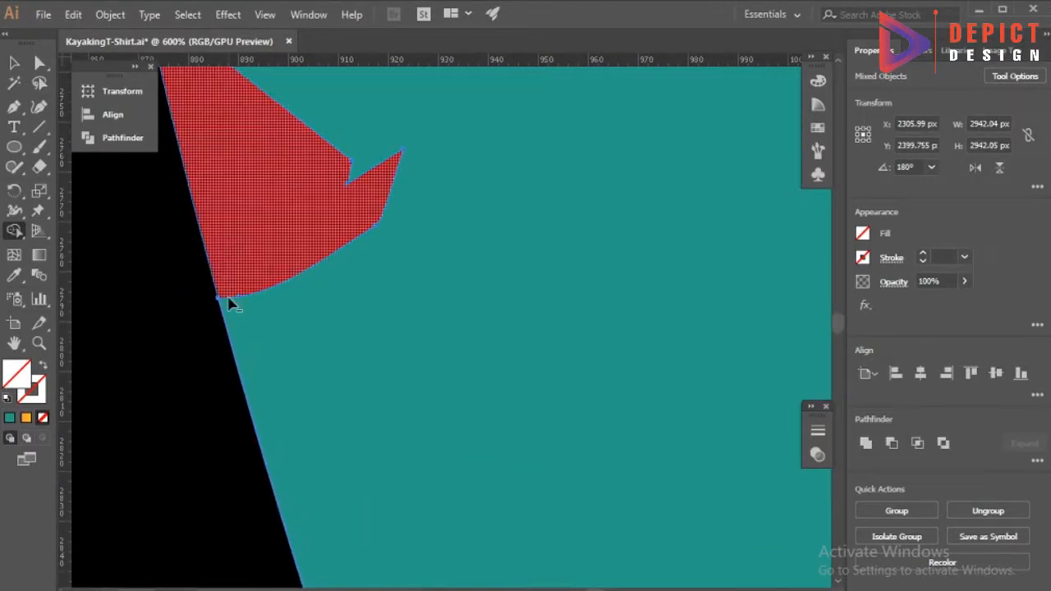
scroll(228, 293, down, 5)
scroll(542, 355, up, 3)
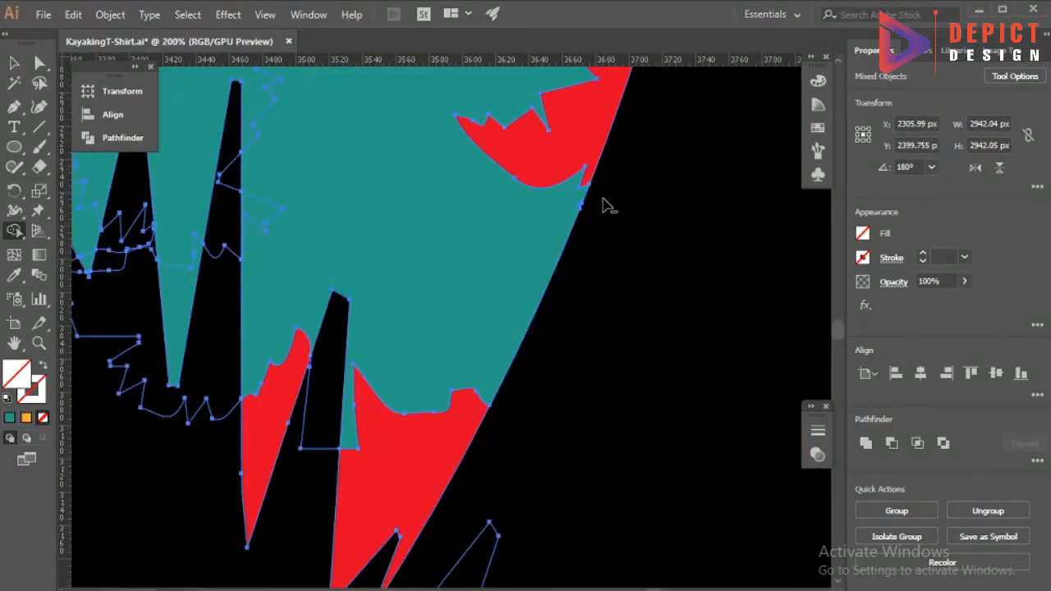
scroll(605, 197, down, 4)
scroll(493, 446, down, 6)
scroll(558, 380, down, 3)
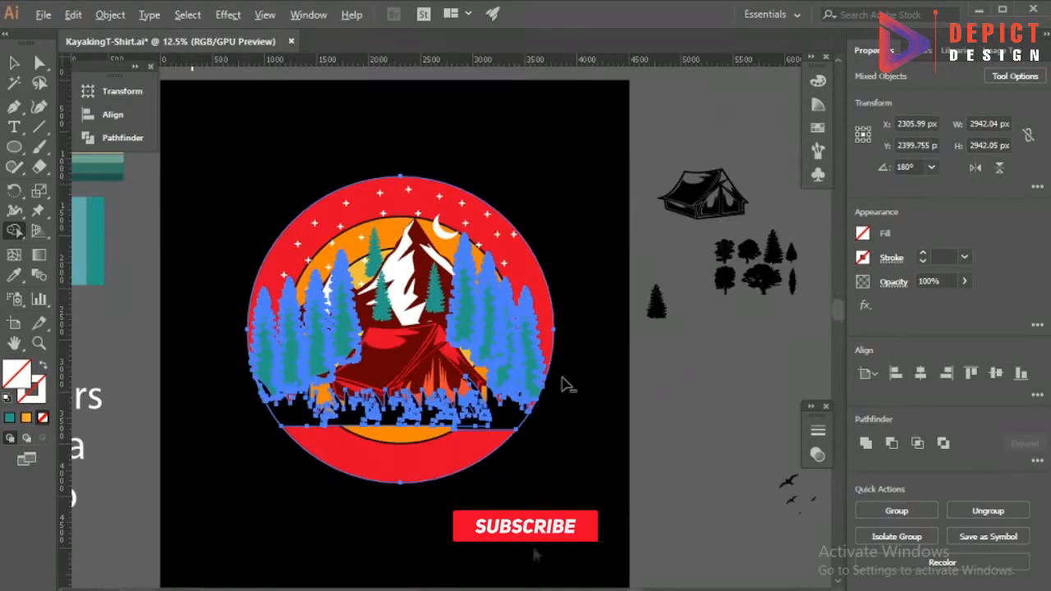
Select the sun rings and the grass strip, and remove the ring areas below the grass with Shape Builder.
click(14, 63)
click(227, 242)
click(310, 440)
shift+click(304, 420)
click(14, 230)
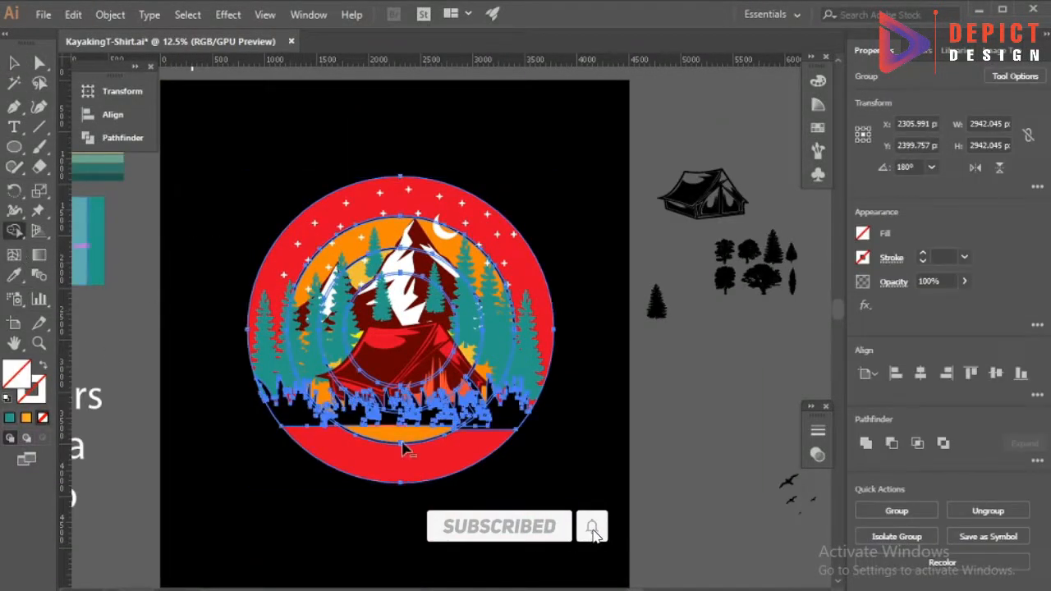
drag(389, 436, 410, 434)
click(14, 63)
click(260, 135)
Delete the leftover unfilled helper circles around the artwork.
scroll(403, 358, down, 2)
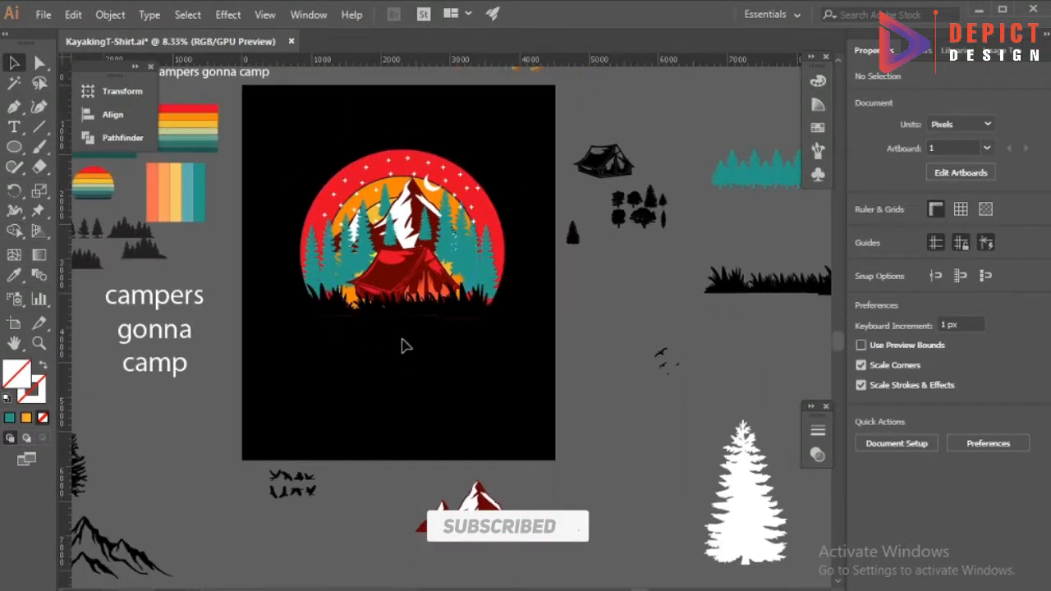
click(370, 349)
key(Delete)
scroll(394, 353, up, 2)
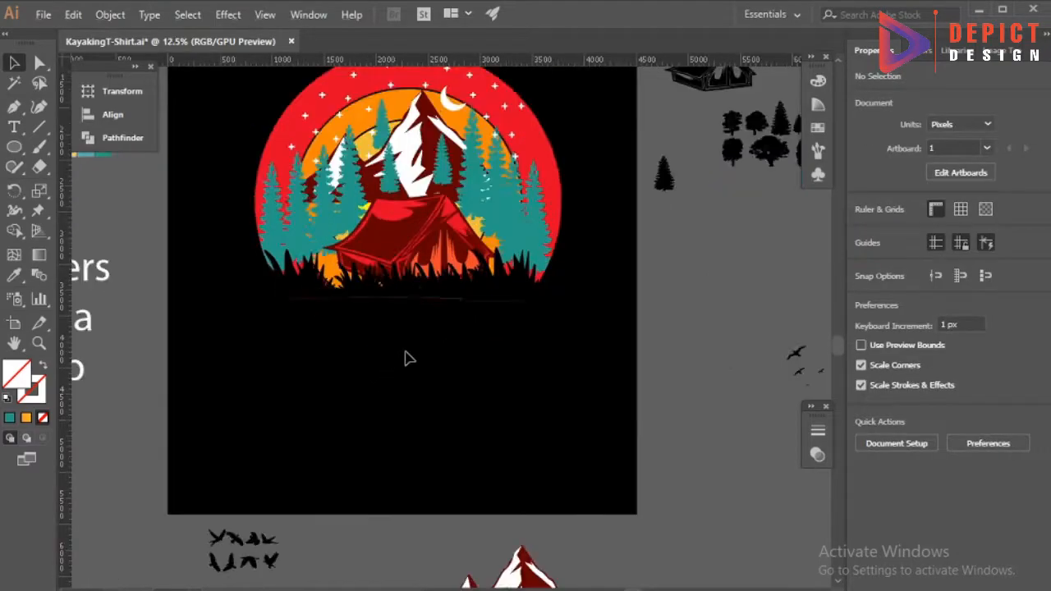
scroll(417, 340, down, 2)
drag(304, 131, 524, 369)
right_click(451, 227)
click(485, 349)
click(485, 349)
click(485, 349)
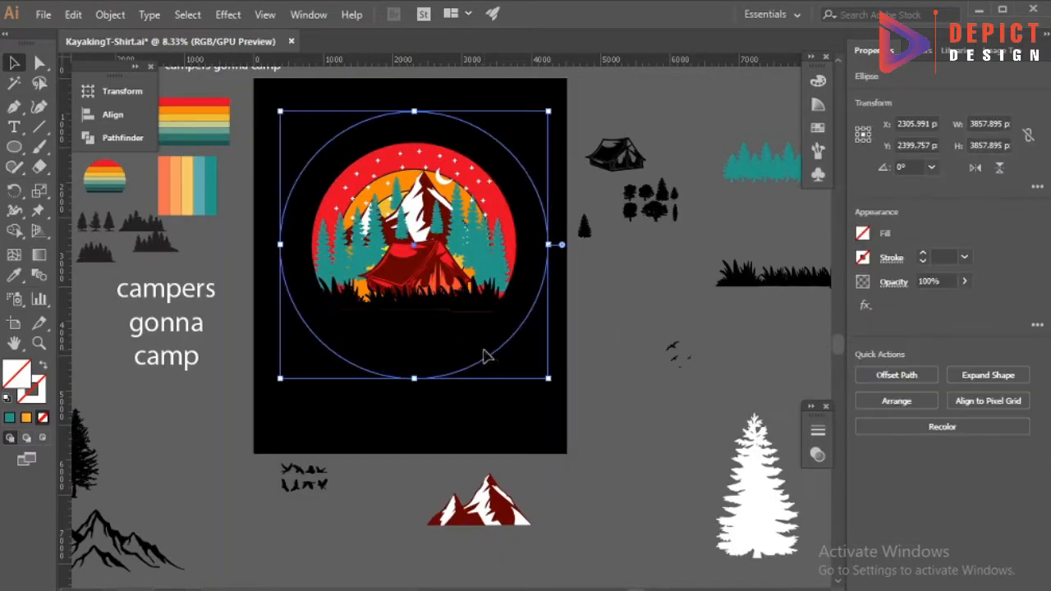
key(Delete)
click(496, 350)
key(Delete)
Move the "campers gonna camp" text onto the artboard, below the illustration.
drag(181, 291, 226, 336)
double_click(210, 289)
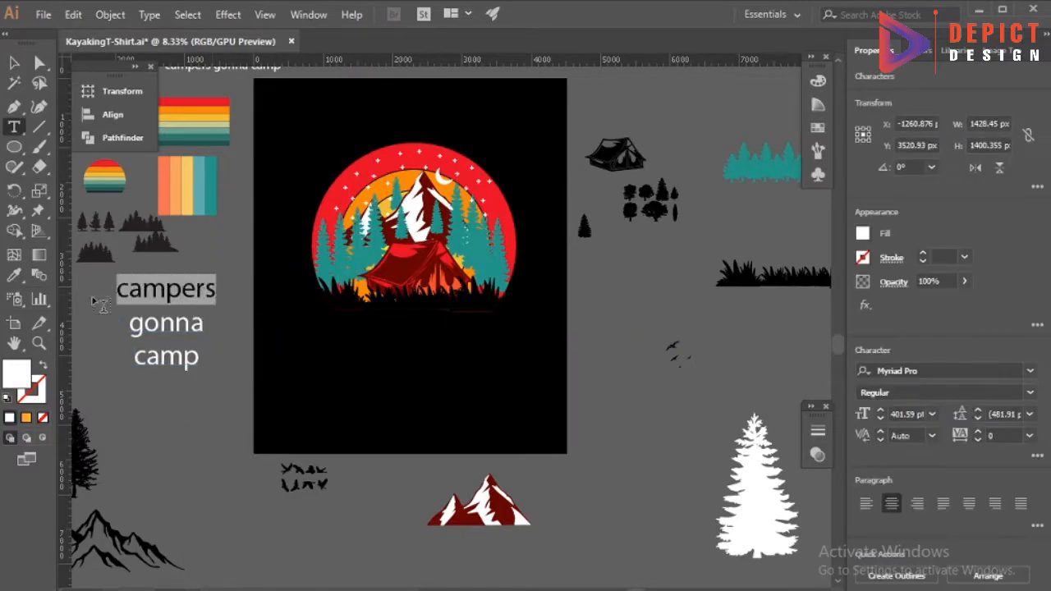
drag(211, 290, 447, 333)
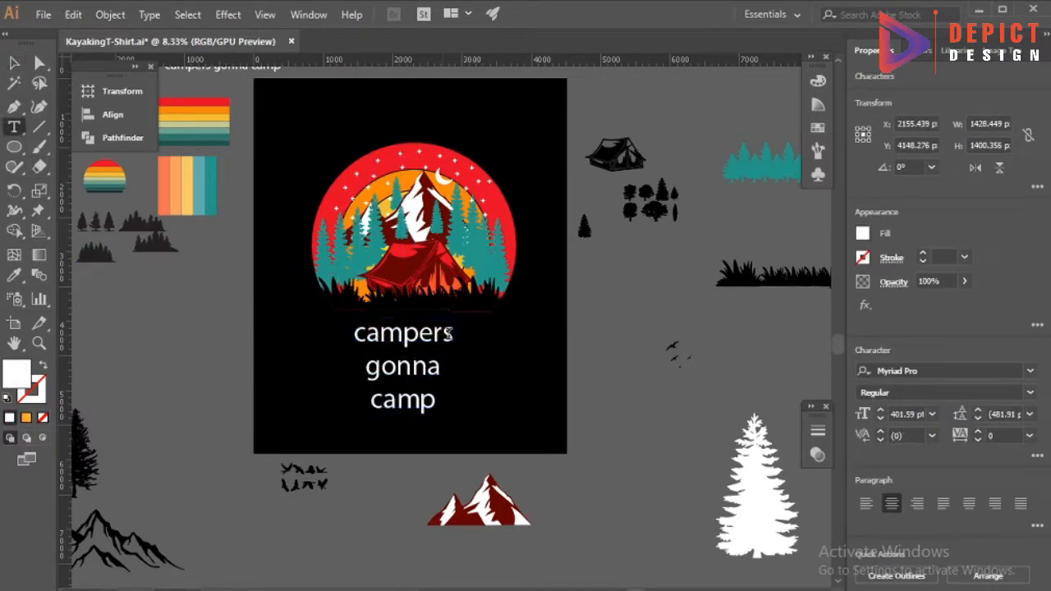
Set the word "campers" in all caps with the ChunkFive font.
click(1036, 456)
click(1036, 458)
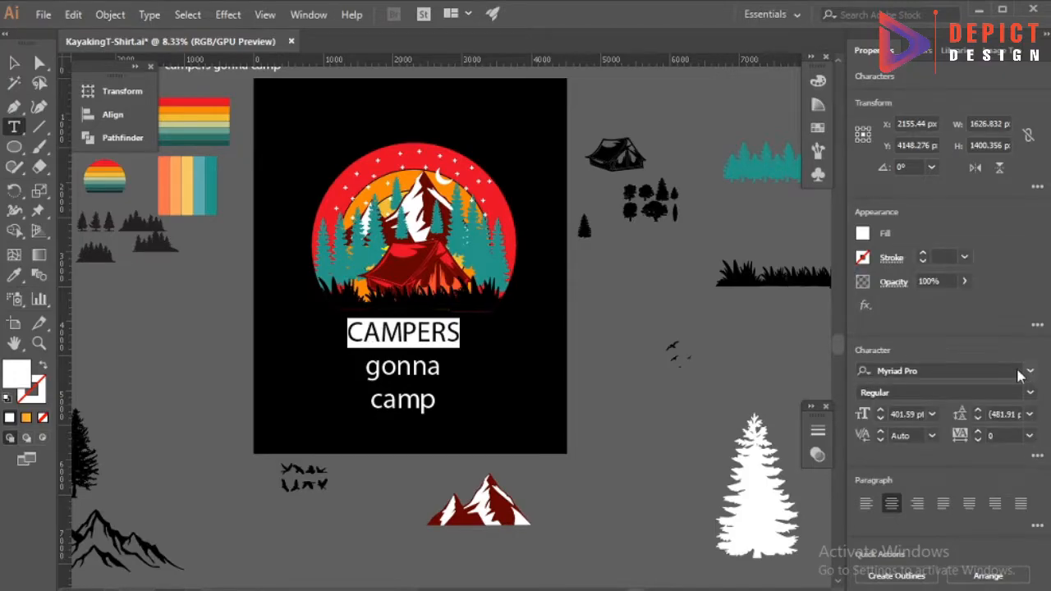
click(1030, 371)
click(724, 438)
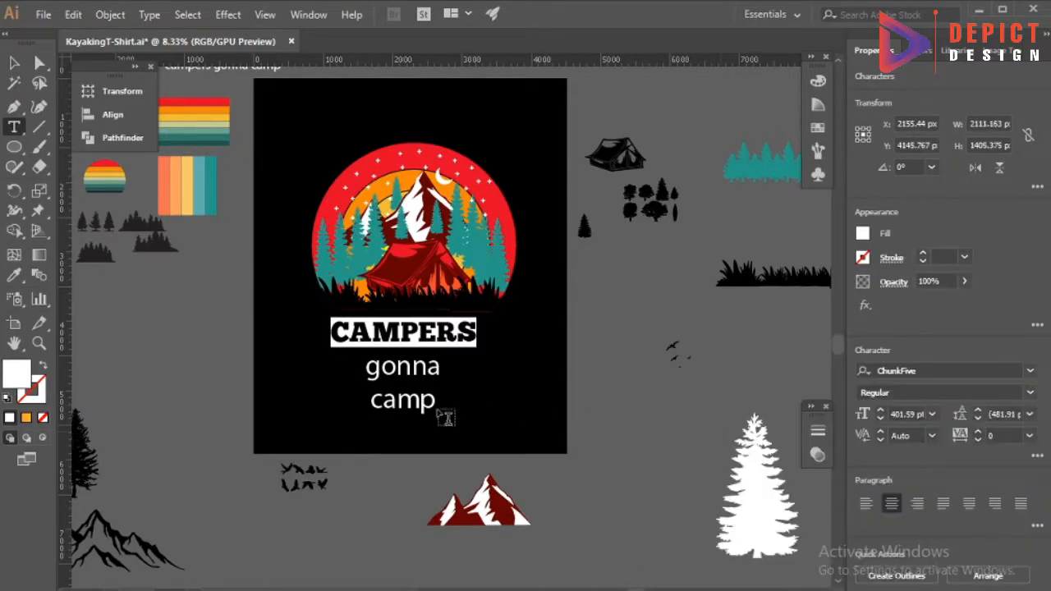
Copy the text style of "CAMPERS" onto the word "camp" with the Eyedropper.
drag(445, 412, 366, 402)
click(14, 275)
click(341, 333)
click(14, 64)
key(t)
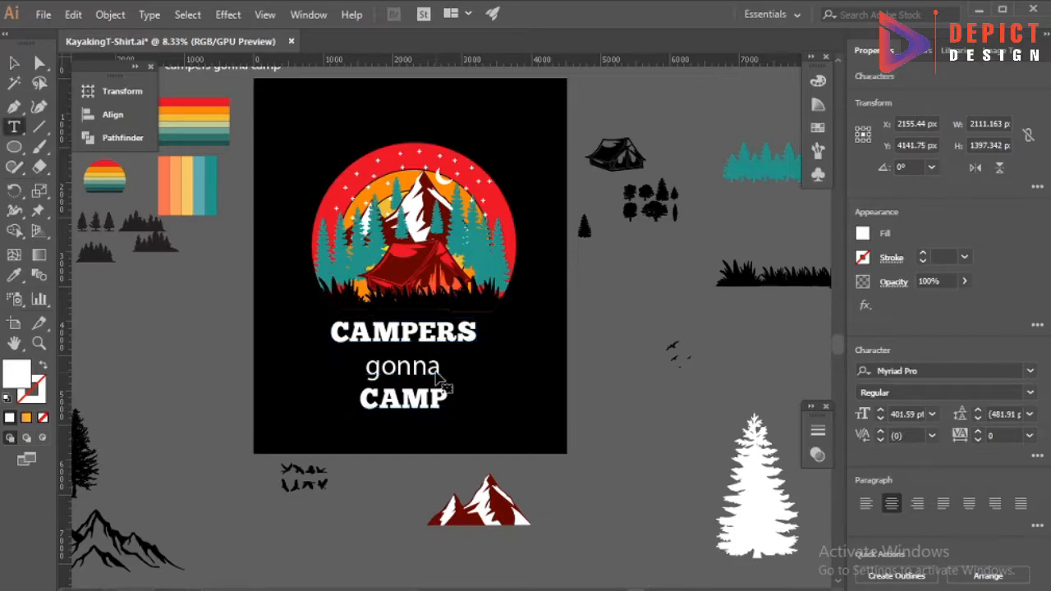
Filter the font choices for the word "gonna" to the Script category.
click(1030, 371)
click(722, 394)
click(728, 492)
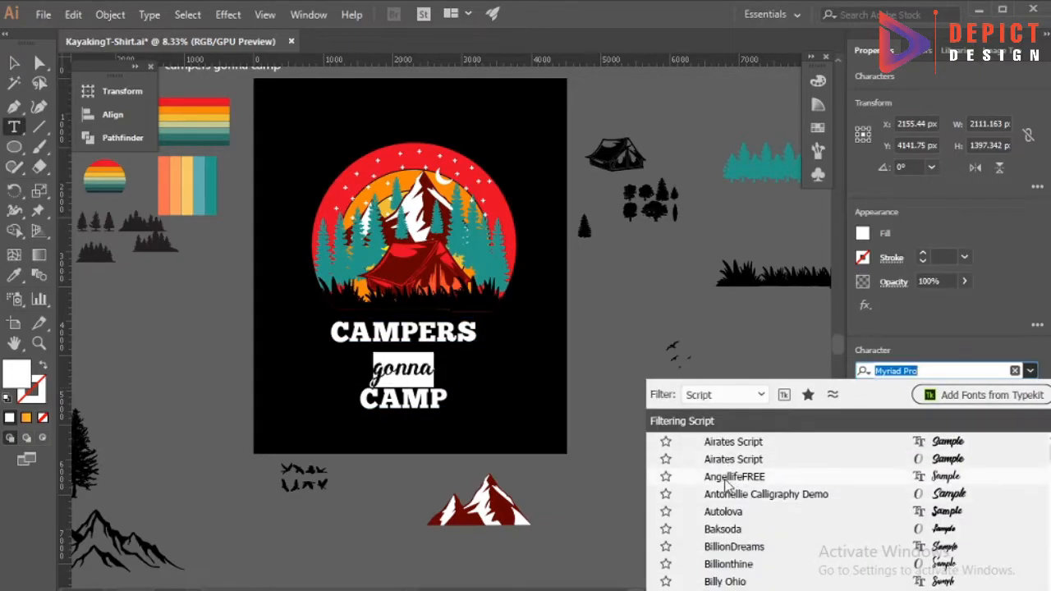
Preview the Script fonts on the word "gonna".
scroll(736, 464, down, 3)
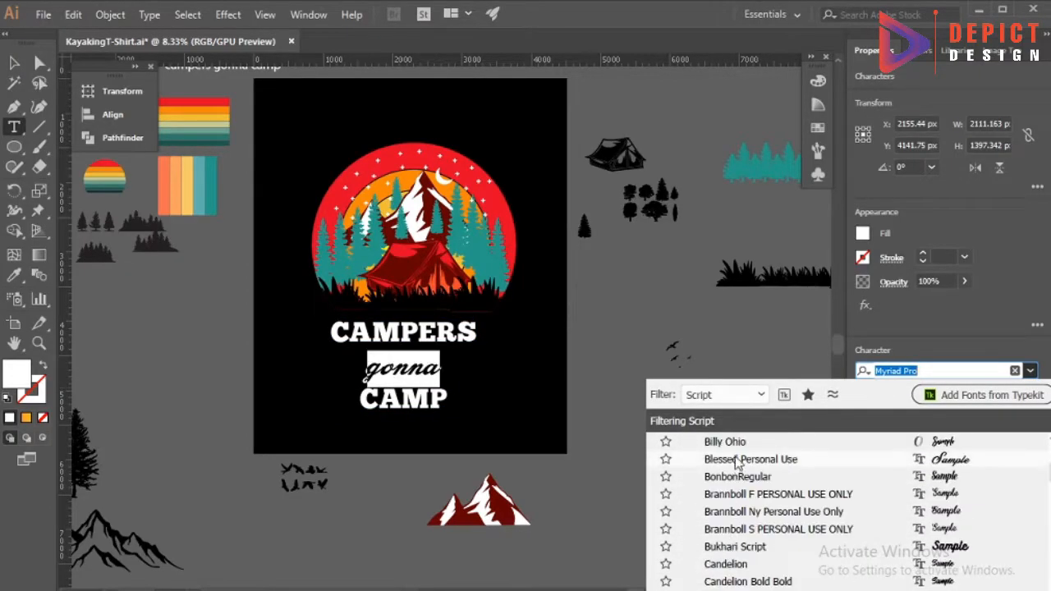
scroll(733, 525, down, 2)
scroll(727, 501, down, 3)
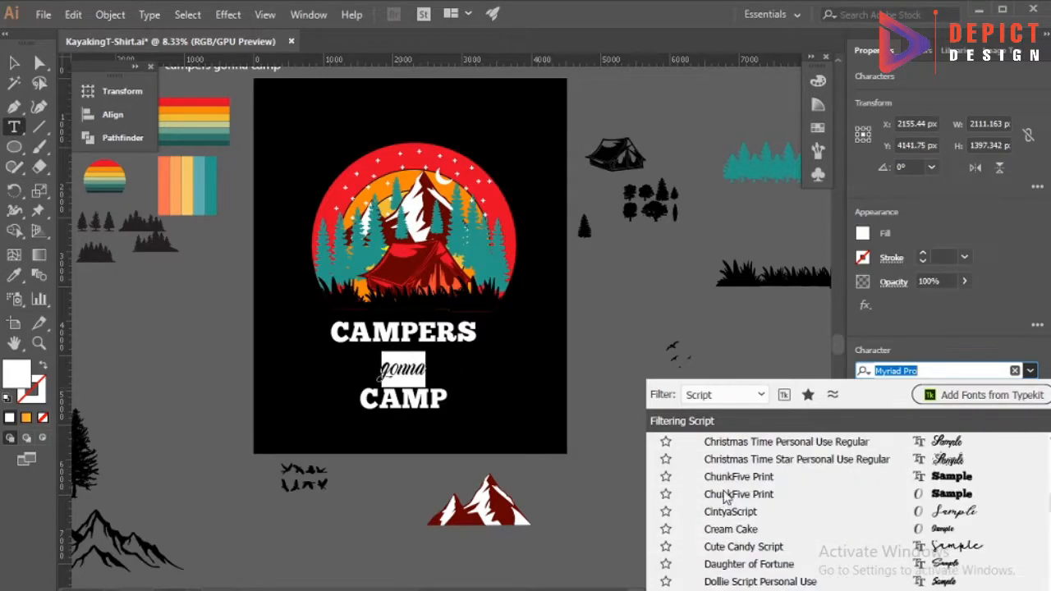
scroll(731, 513, down, 6)
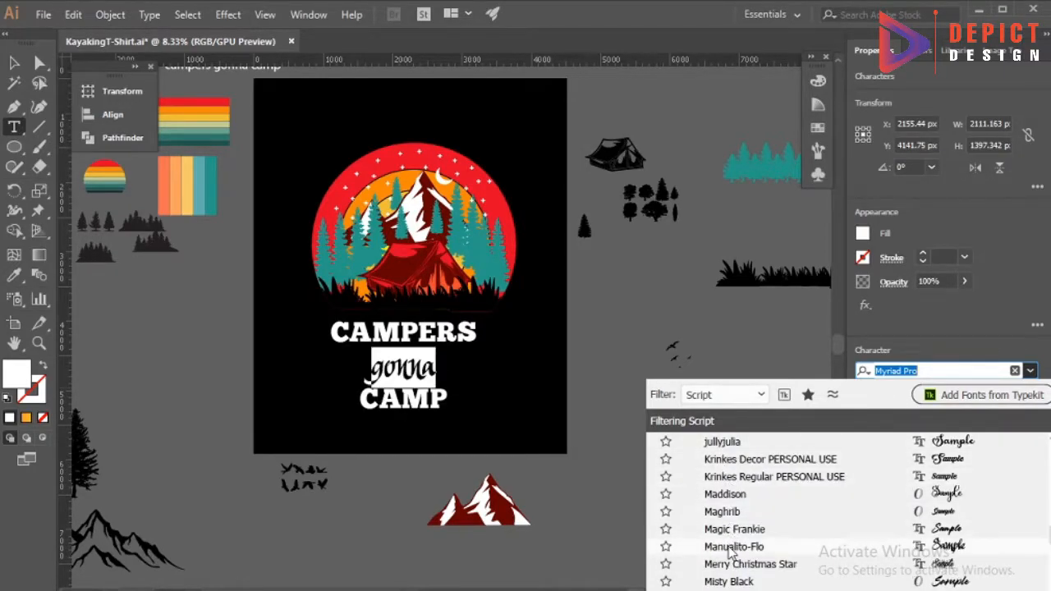
scroll(735, 493, down, 3)
scroll(737, 525, down, 3)
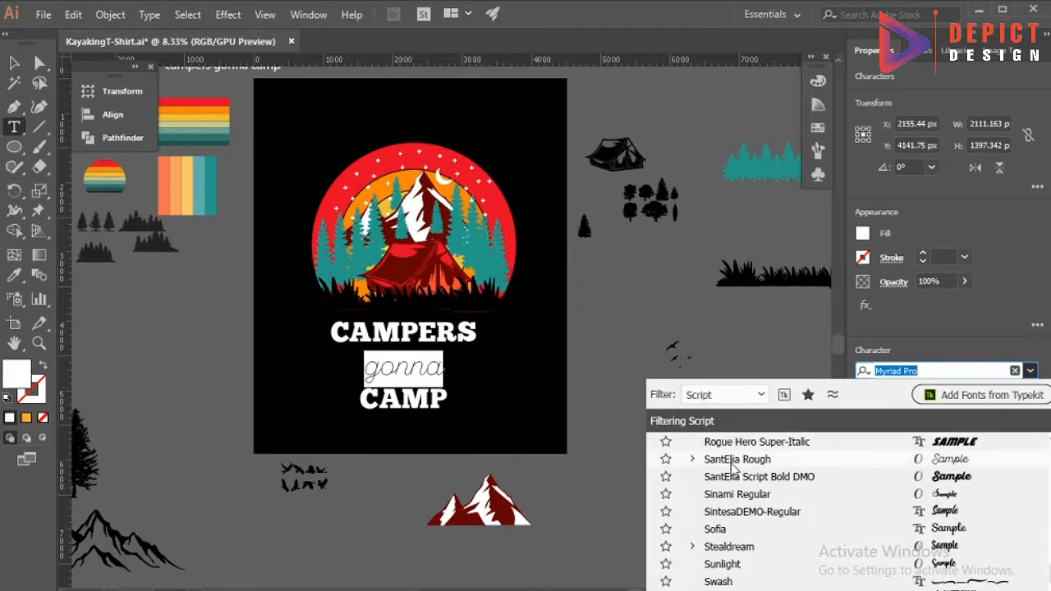
scroll(729, 509, up, 15)
scroll(723, 530, down, 4)
scroll(737, 565, down, 4)
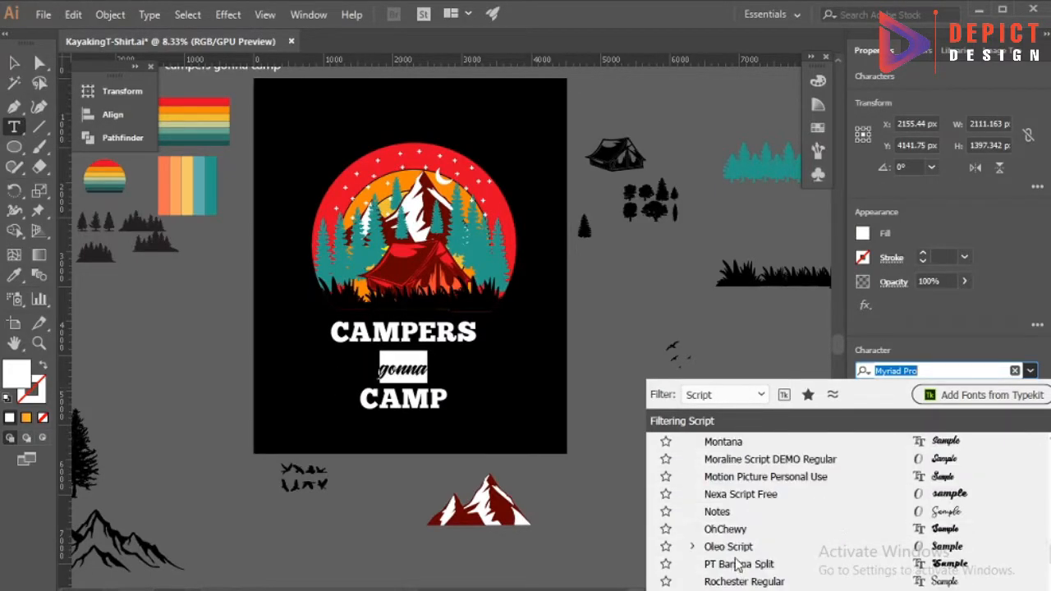
click(692, 546)
scroll(706, 562, down, 5)
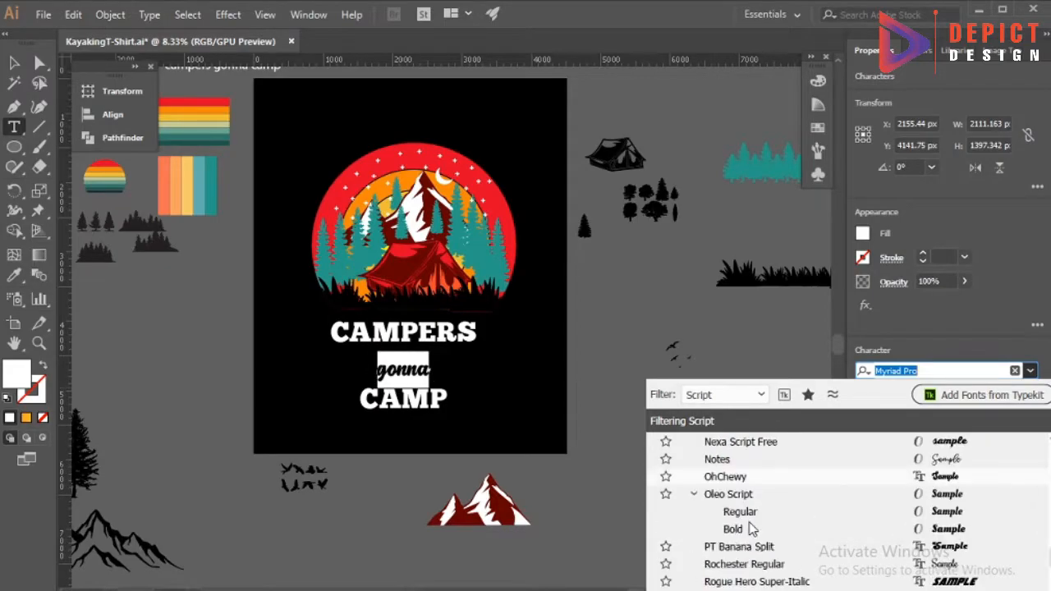
scroll(729, 581, down, 1)
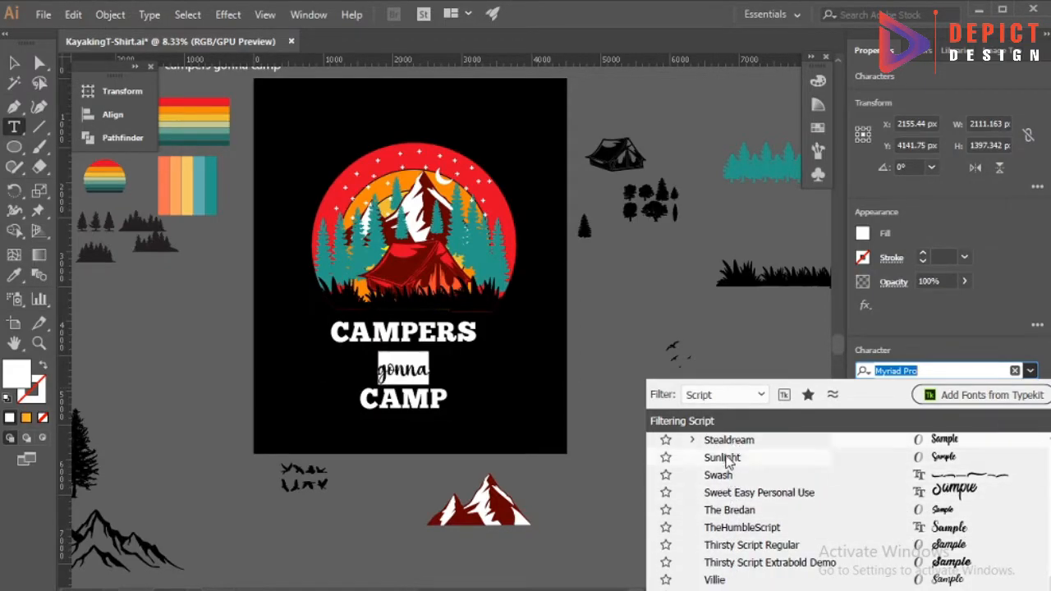
Set the word "gonna" in the BonbonRegular font.
scroll(724, 545, up, 5)
scroll(719, 515, up, 4)
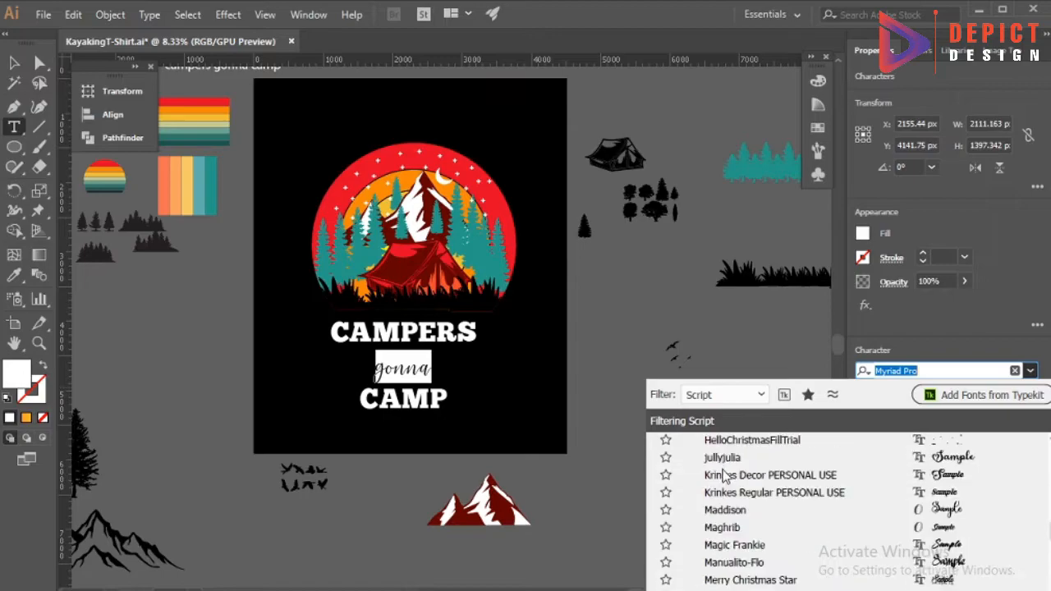
scroll(721, 525, up, 5)
scroll(722, 535, up, 3)
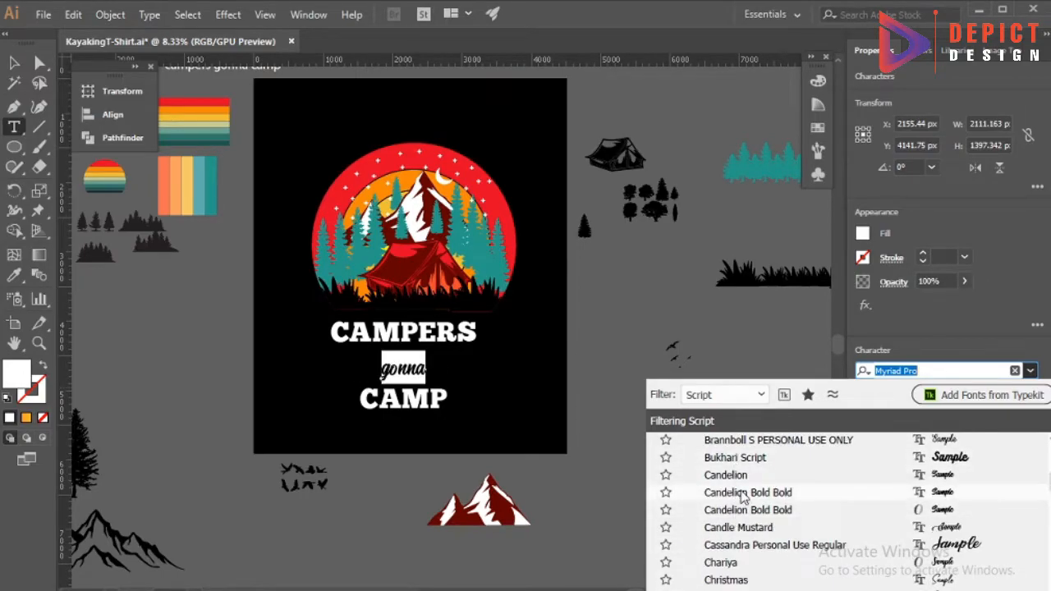
scroll(742, 497, up, 2)
click(739, 495)
click(504, 410)
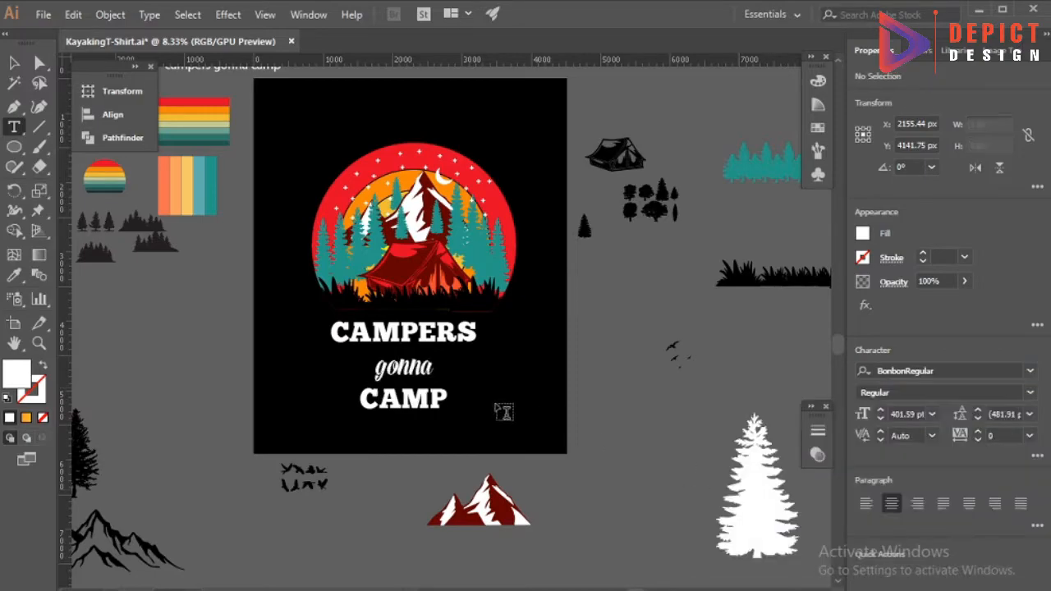
Set the word "gonna" in the Airates Script font.
click(13, 64)
scroll(375, 412, up, 2)
click(443, 354)
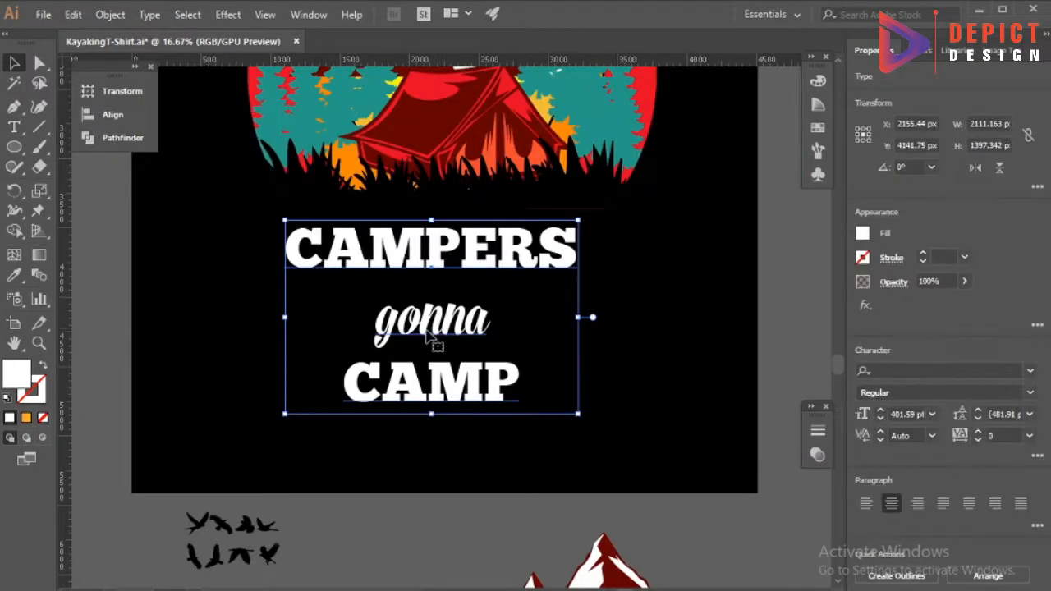
double_click(433, 328)
click(1029, 371)
click(732, 442)
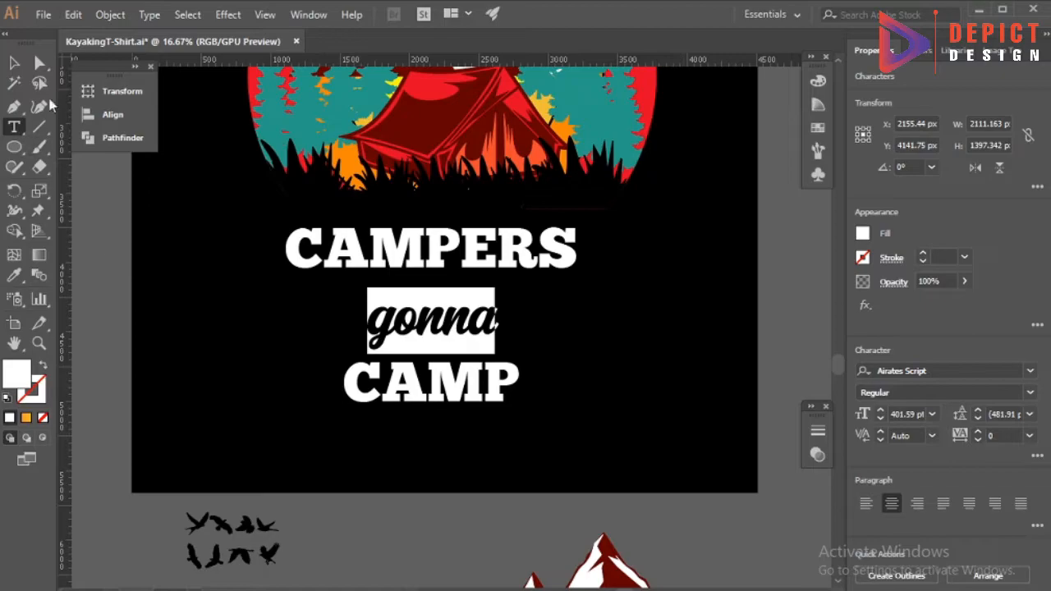
click(14, 63)
click(270, 328)
right_click(384, 284)
click(326, 414)
scroll(325, 410, down, 1)
drag(453, 394, 103, 408)
right_click(384, 356)
click(449, 146)
right_click(398, 286)
click(446, 425)
key(ctrl+8)
click(546, 330)
key(ctrl+z)
key(ctrl+z)
key(ctrl+z)
key(ctrl+z)
Place a copy of the lettering beside the artboard's left edge and set the tracking of "CAMPERS" to 25.
click(701, 378)
drag(455, 391, 119, 404)
double_click(438, 294)
triple_click(504, 293)
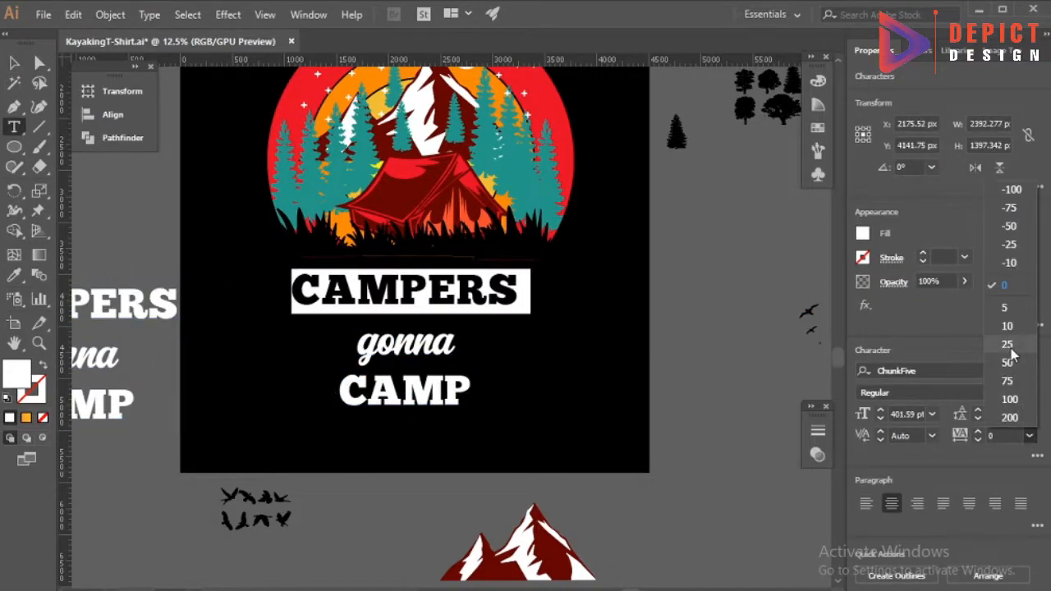
Match the text style of "CAMP" to "CAMPERS" with the Eyedropper.
double_click(459, 391)
click(14, 275)
click(14, 66)
Convert the lettering on the artboard to outlines and ungroup its letters.
right_click(354, 400)
click(419, 176)
click(484, 361)
scroll(469, 402, up, 2)
click(448, 361)
right_click(449, 368)
click(484, 228)
click(479, 401)
Group the outlined letters of "CAMPERS", "CAMP" and "gonna" into one separate group per word.
drag(273, 359, 517, 366)
key(ctrl+g)
drag(333, 450, 518, 495)
key(ctrl+g)
drag(328, 398, 473, 413)
key(ctrl+g)
click(486, 402)
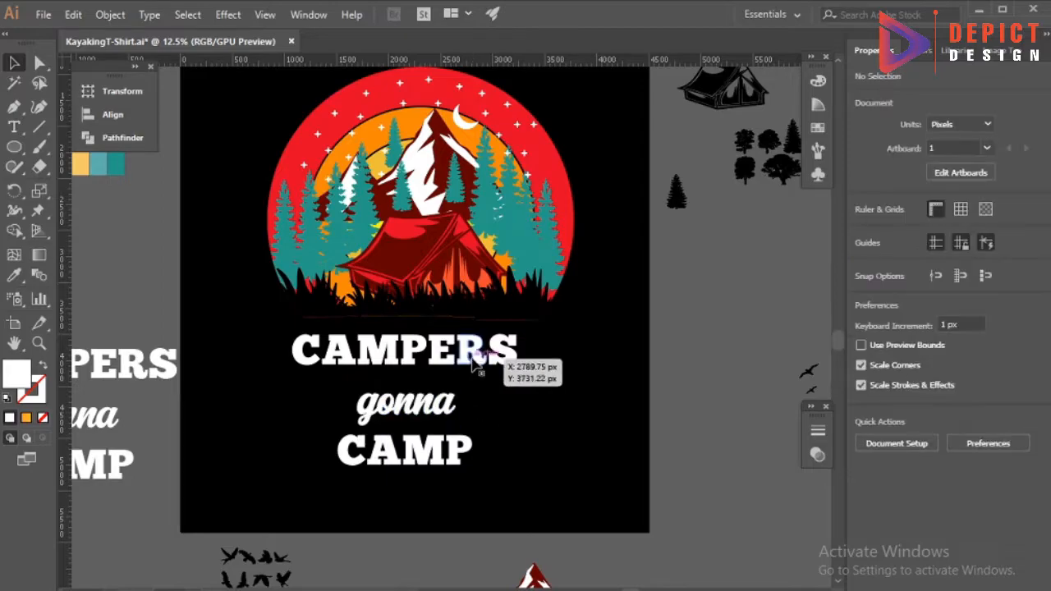
Move "CAMPERS" up against the grass of the illustration and bring it to the front.
drag(473, 362, 484, 333)
scroll(483, 325, up, 2)
right_click(480, 326)
mouse_move(534, 508)
click(680, 509)
click(538, 413)
Stretch the word "CAMPERS" wider and taller, to about 2406 px wide.
scroll(538, 413, down, 1)
click(486, 362)
drag(562, 350, 580, 351)
drag(412, 372, 412, 394)
Center "CAMPERS" horizontally with the sun illustration.
drag(484, 427, 615, 222)
click(113, 114)
click(203, 127)
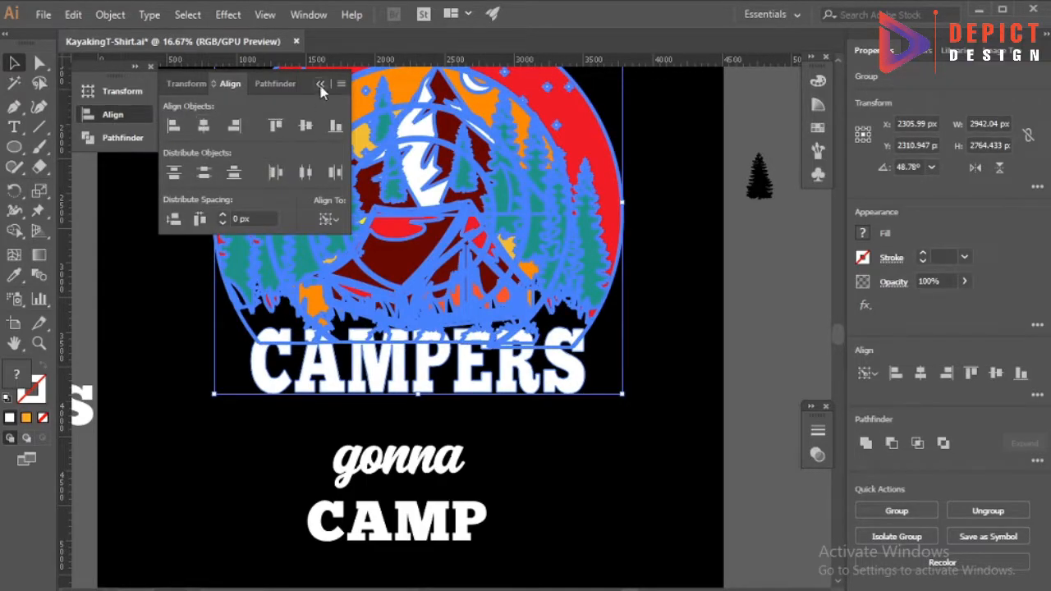
click(205, 368)
Enlarge the word "CAMP" to about 2044 px wide and 464 px high.
scroll(329, 411, down, 1)
click(443, 468)
drag(476, 488, 541, 518)
drag(439, 464, 455, 464)
Move "gonna" up beneath "CAMPERS" and enlarge it to about 1265 px wide.
drag(410, 403, 433, 368)
drag(486, 390, 511, 401)
click(451, 419)
Move "CAMP" up close beneath "gonna" and align the three words on their horizontal centers.
drag(437, 448, 429, 413)
click(424, 465)
scroll(428, 413, up, 1)
shift+click(331, 276)
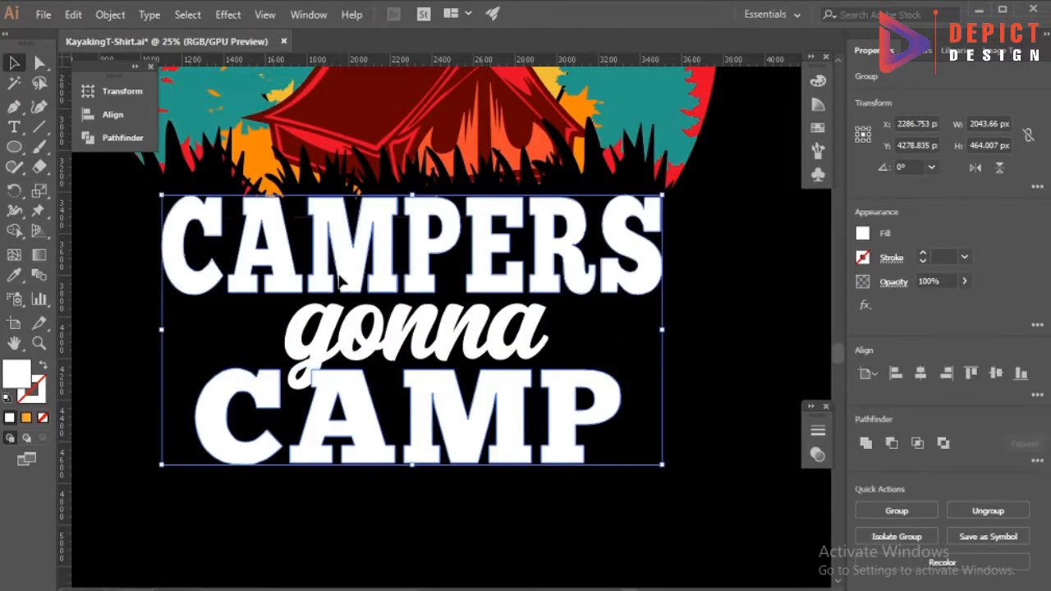
drag(228, 262, 321, 408)
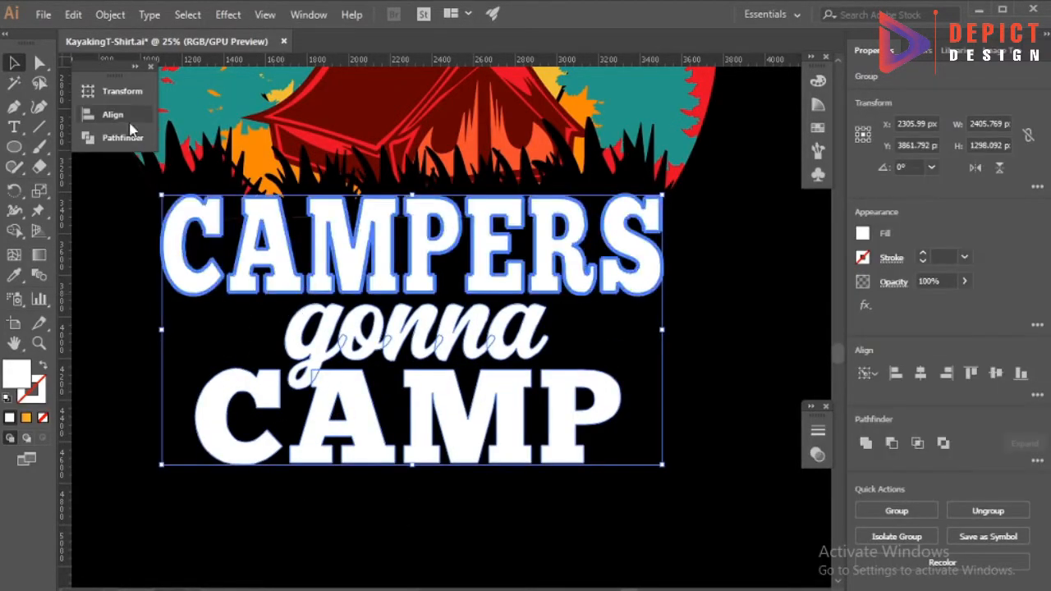
click(112, 114)
click(319, 87)
click(465, 481)
scroll(467, 422, down, 2)
scroll(459, 493, up, 1)
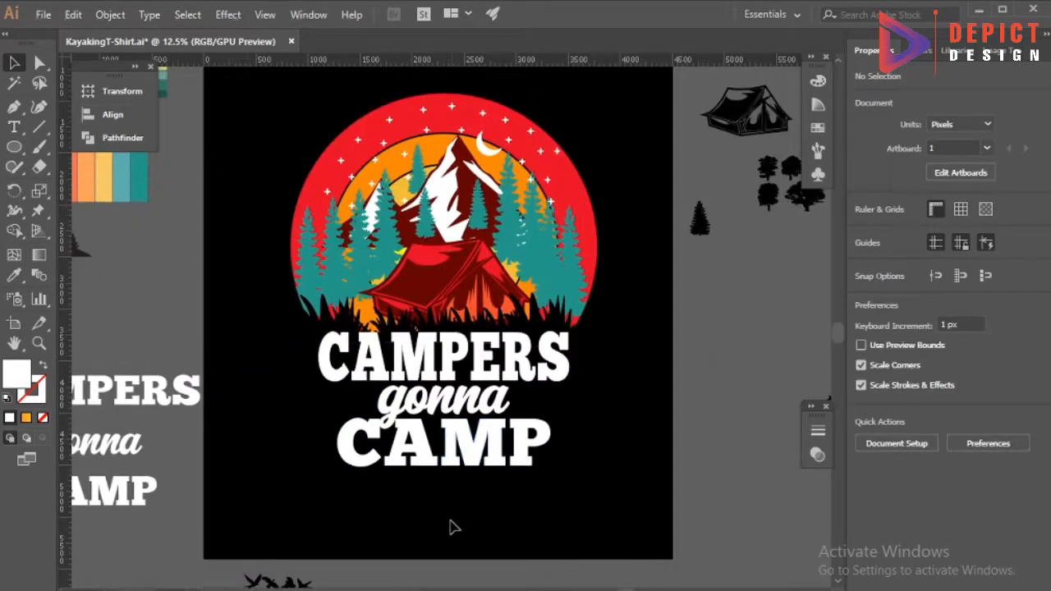
scroll(452, 525, down, 1)
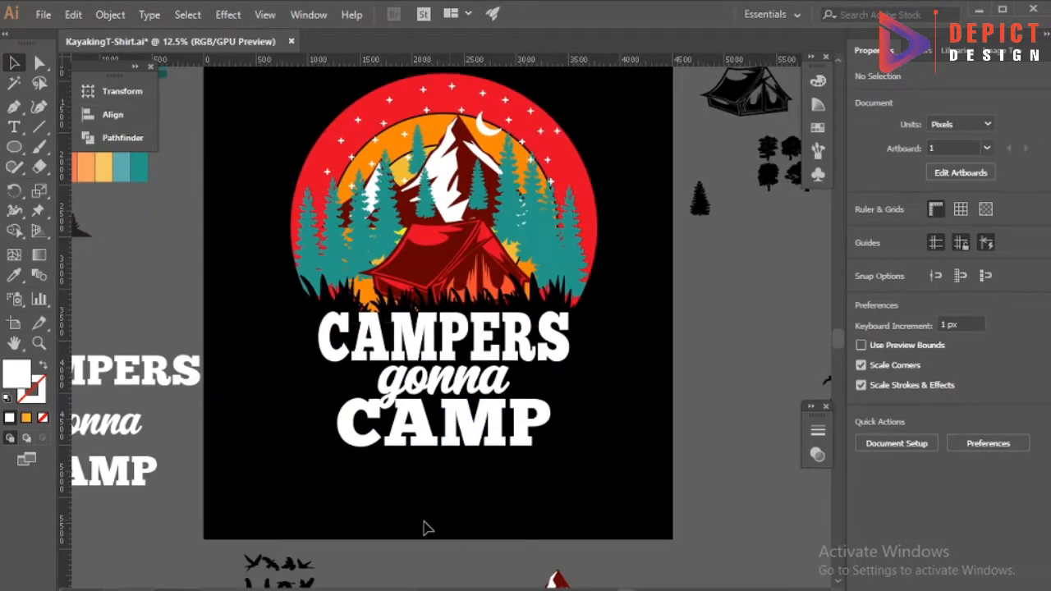
Center "gonna" and "CAMP" horizontally with the sun illustration.
shift+click(439, 417)
double_click(436, 359)
double_click(303, 402)
click(391, 386)
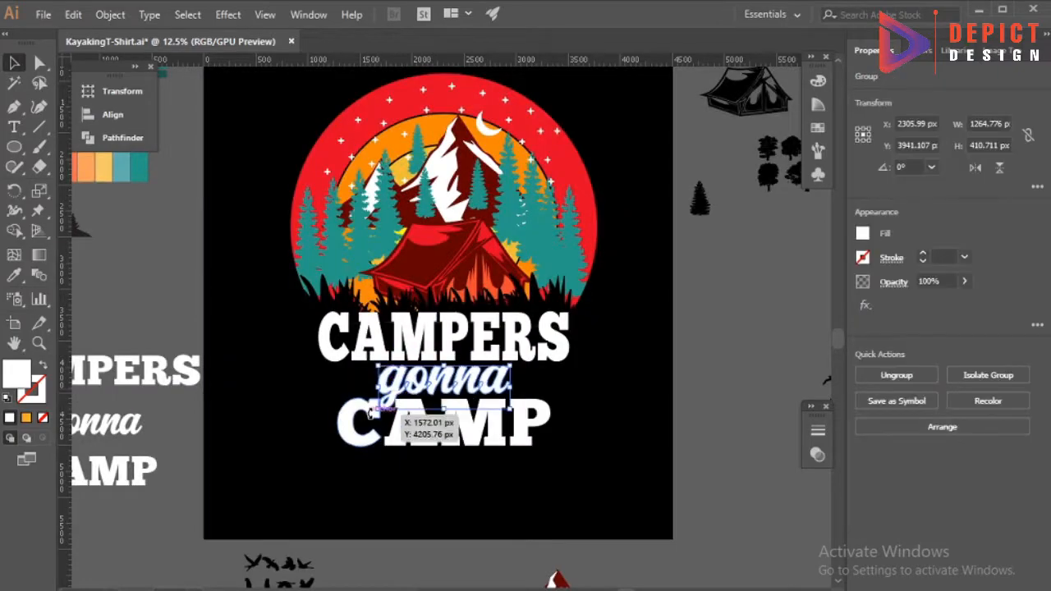
shift+click(368, 421)
shift+click(303, 208)
click(113, 114)
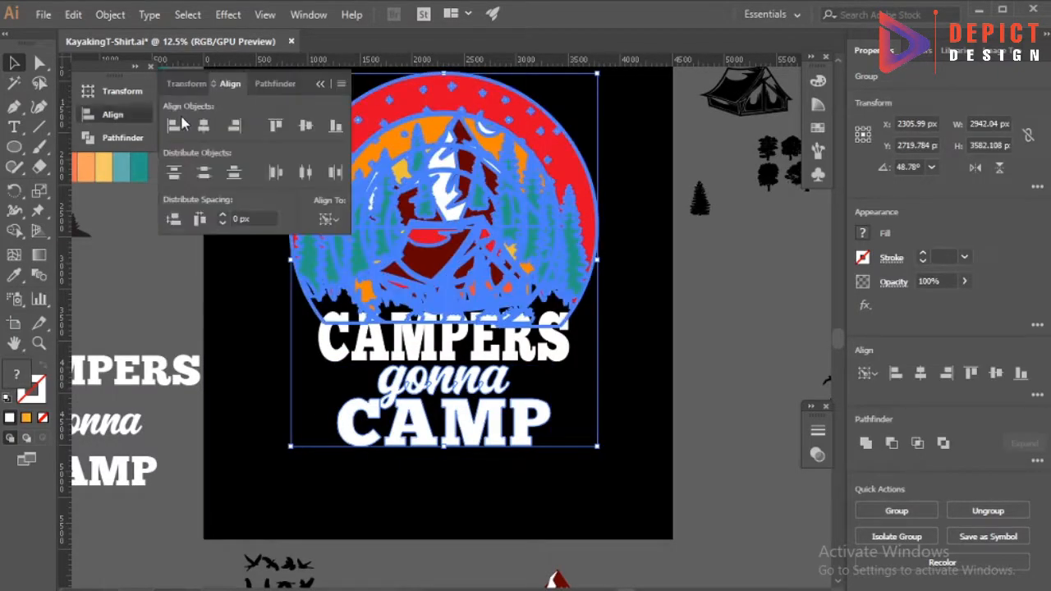
click(324, 84)
click(262, 274)
Examine how the word "gonna" meets "CAMPERS" and "CAMP" in the lettering.
scroll(472, 395, up, 4)
scroll(467, 391, down, 3)
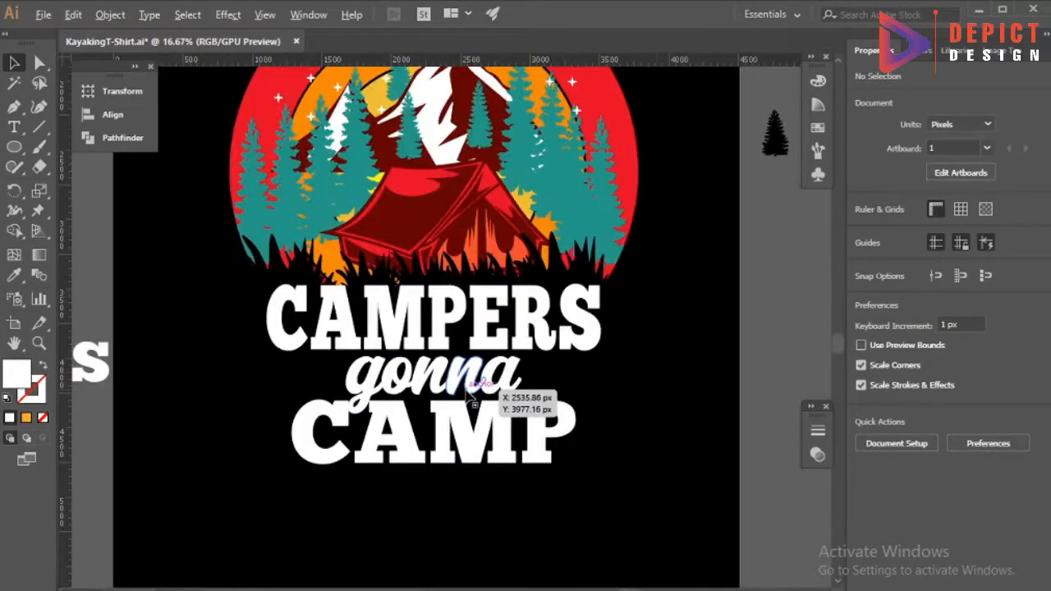
scroll(466, 390, down, 1)
click(350, 357)
shift+click(386, 383)
shift+click(394, 408)
scroll(402, 394, down, 1)
click(411, 335)
scroll(412, 338, down, 1)
scroll(407, 353, up, 1)
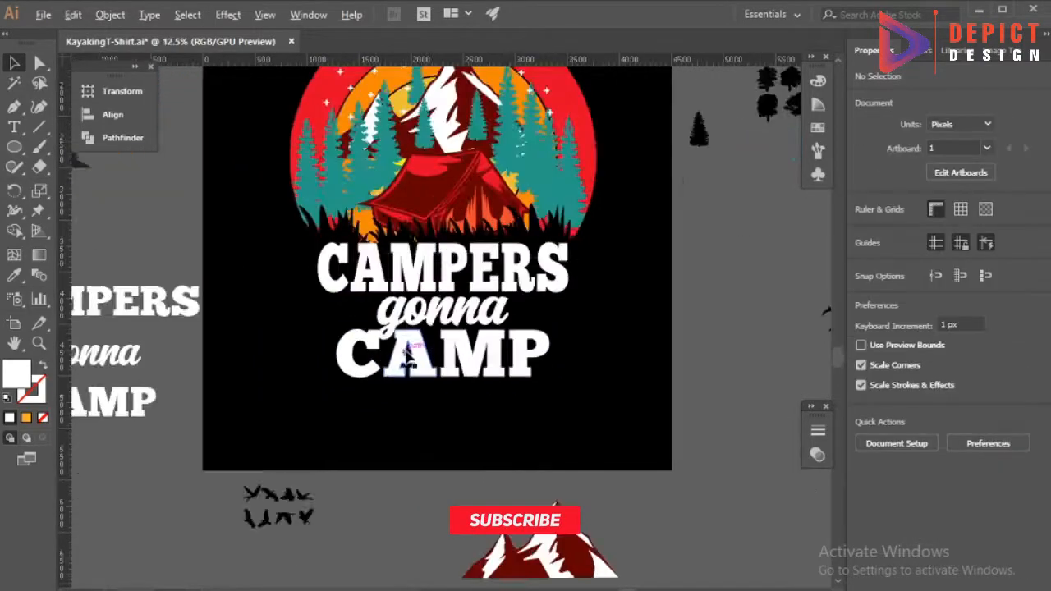
scroll(408, 354, up, 2)
Offset the path of the word "gonna" by 25 px with round joins and a miter limit of 4.
click(419, 353)
click(110, 15)
mouse_move(211, 379)
click(411, 427)
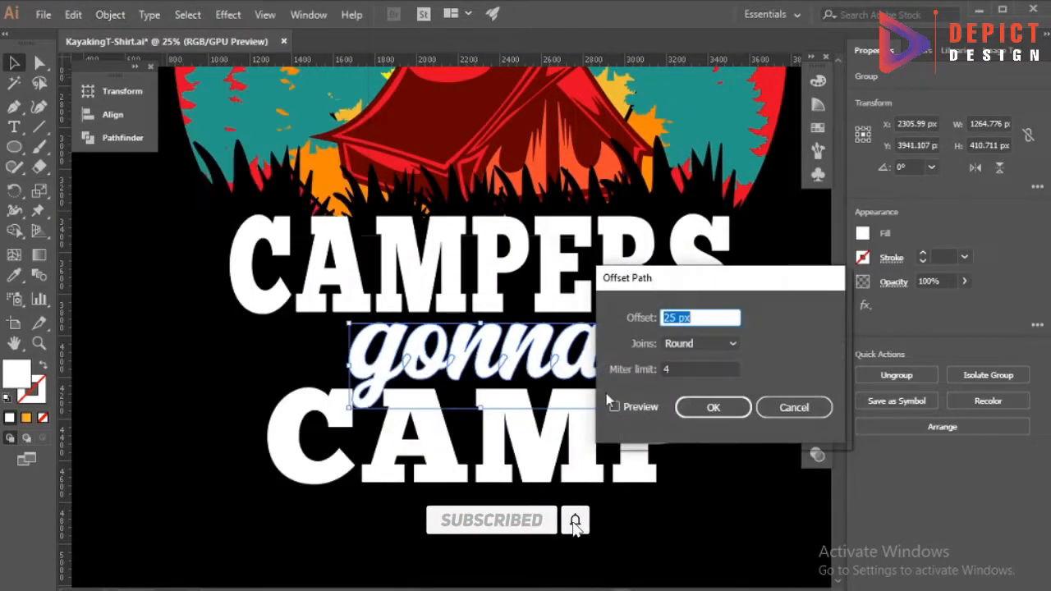
click(634, 409)
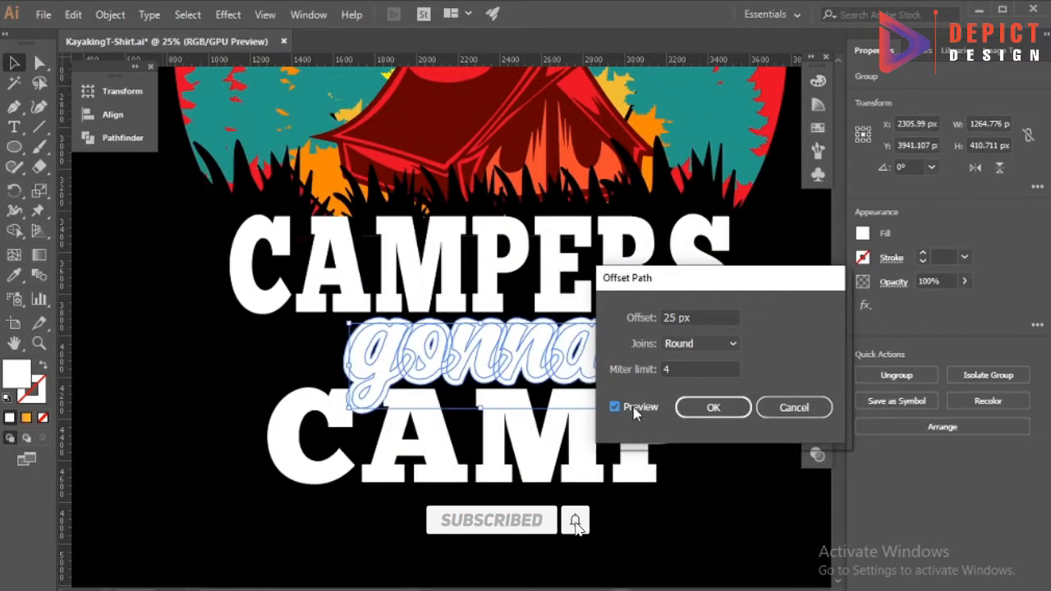
click(711, 408)
Merge the offset outlines of "gonna" into a single shape with Pathfinder.
click(122, 138)
click(238, 168)
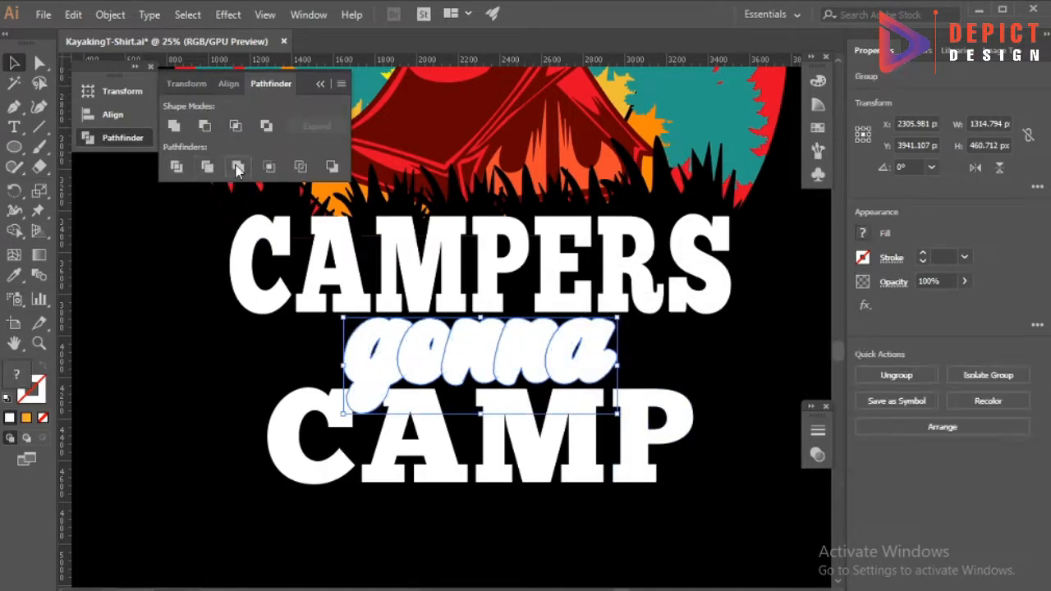
click(320, 84)
Cut the offset shape of "gonna" and paste it in place into an opacity mask on "CAMP".
key(ctrl+x)
click(637, 427)
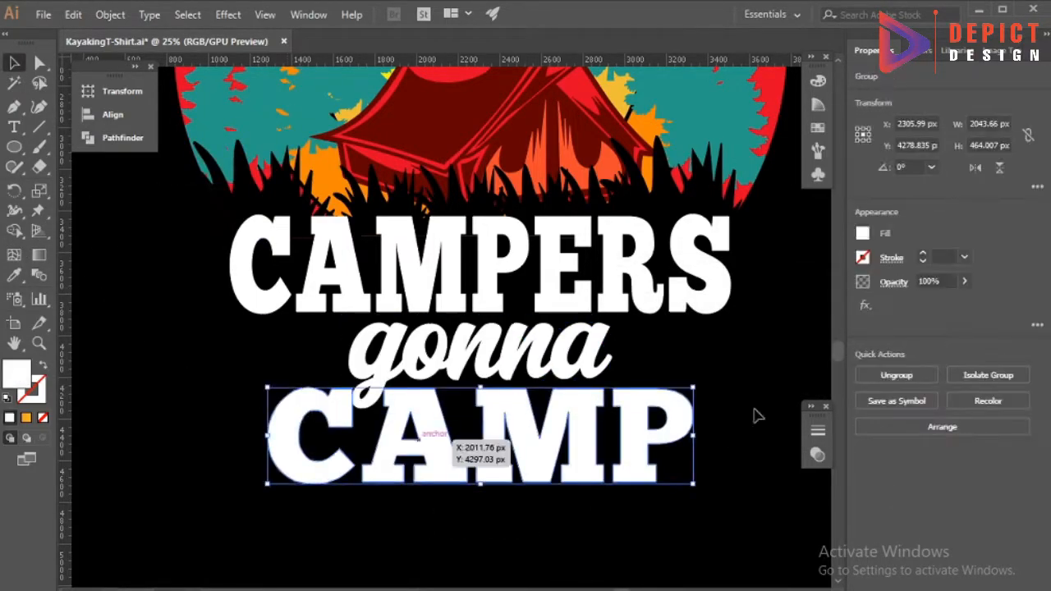
click(816, 454)
click(760, 477)
click(735, 494)
click(711, 496)
key(ctrl+f)
click(638, 494)
click(770, 423)
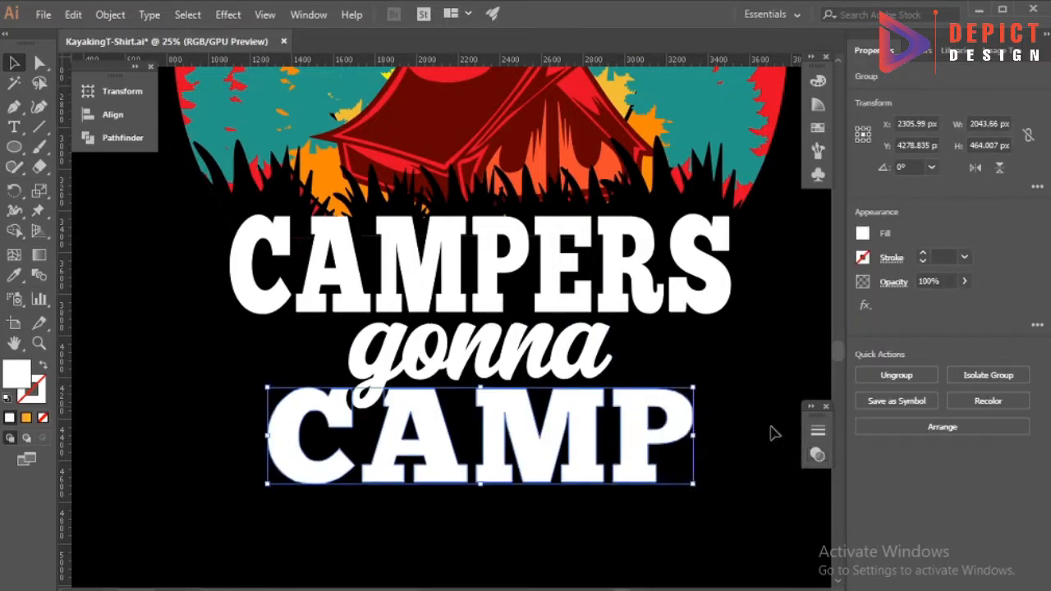
click(774, 429)
scroll(472, 353, down, 1)
drag(401, 464, 461, 304)
right_click(461, 305)
click(500, 408)
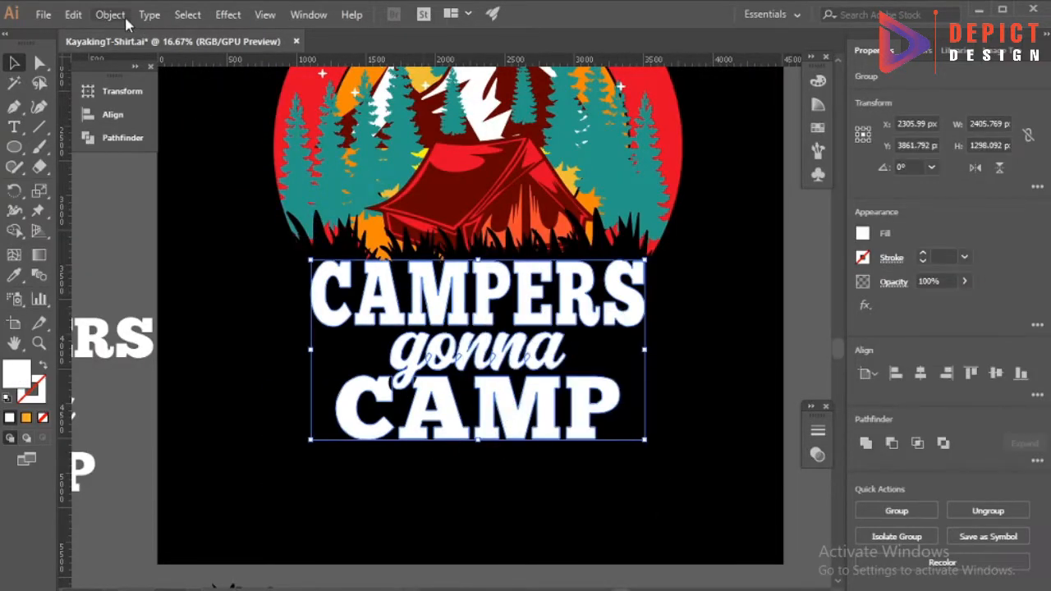
click(195, 334)
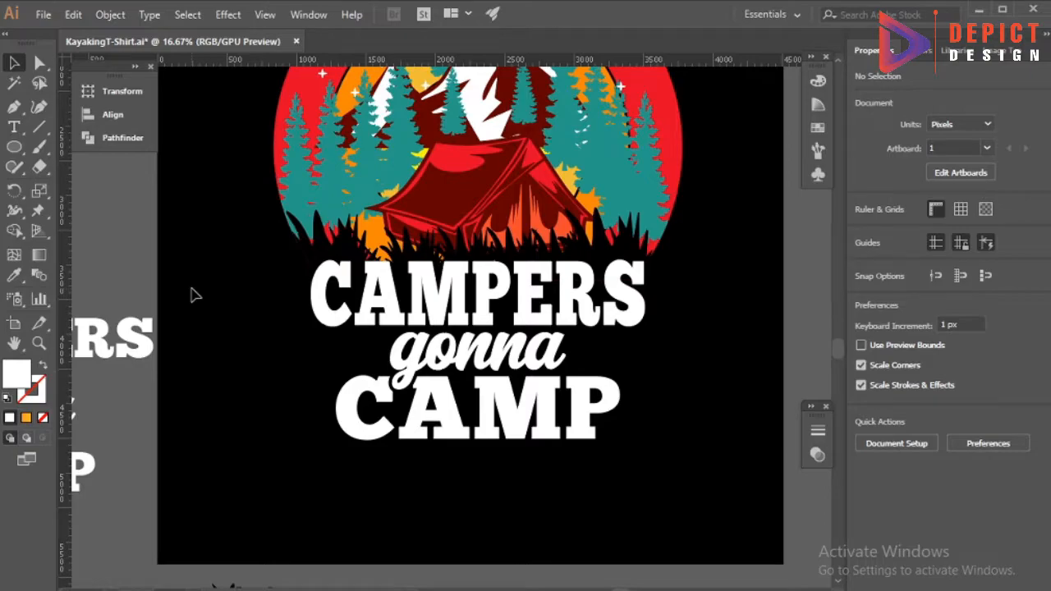
click(110, 15)
click(546, 488)
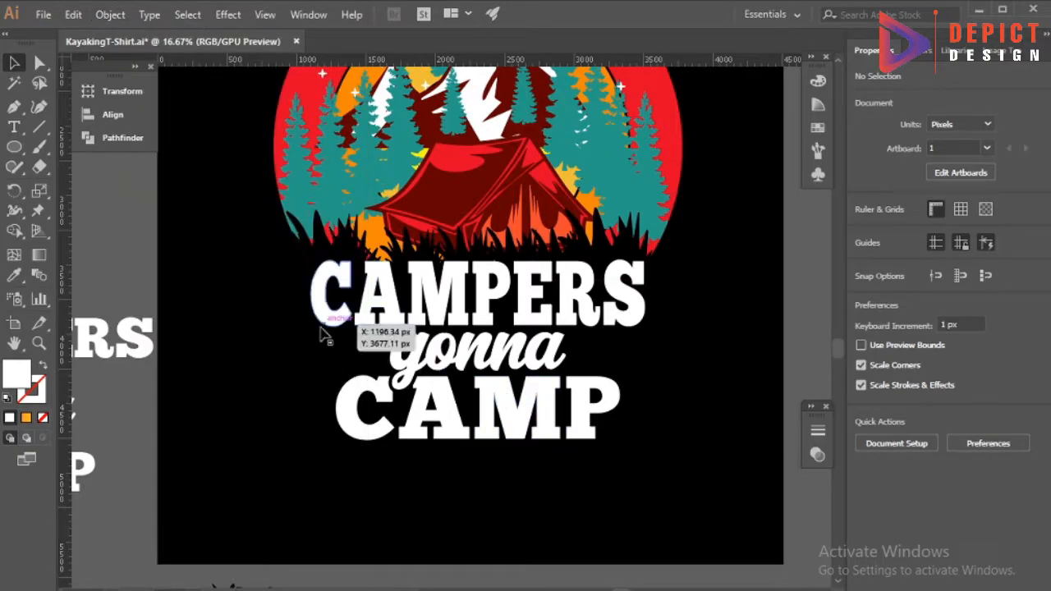
Isolate the "CAMPERS" group and widen its first letter, C, outward.
click(326, 311)
double_click(327, 311)
click(326, 311)
scroll(311, 287, up, 3)
drag(312, 307, 279, 308)
key(ctrl+z)
double_click(340, 320)
click(340, 321)
scroll(281, 303, down, 3)
Widen the last letter, S, of "CAMPERS" slightly outward, making the word about 2516 px wide.
click(620, 307)
drag(629, 307, 630, 307)
double_click(602, 371)
right_click(502, 330)
click(538, 472)
Center all three words horizontally with the sun illustration.
click(612, 374)
click(513, 385)
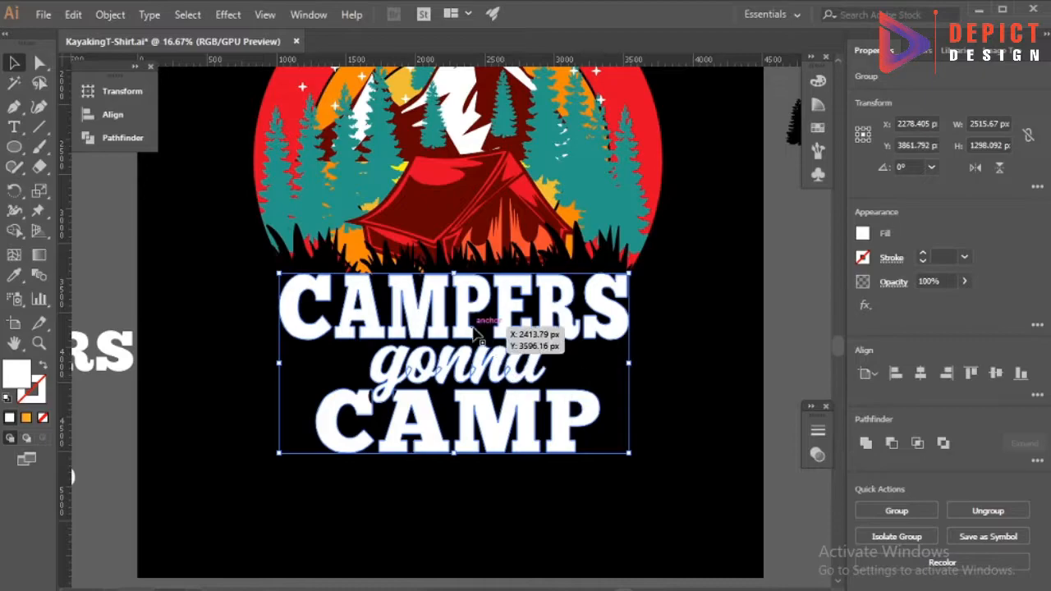
shift+click(289, 102)
click(112, 114)
click(202, 138)
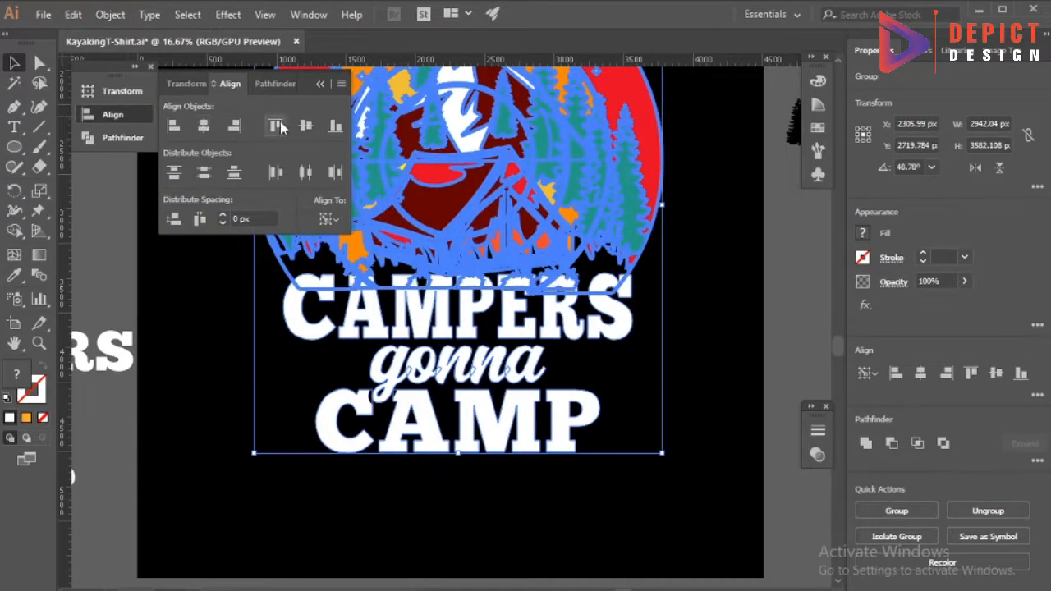
Group the three words "CAMPERS", "gonna" and "CAMP" into one lettering group.
click(209, 328)
scroll(269, 480, down, 1)
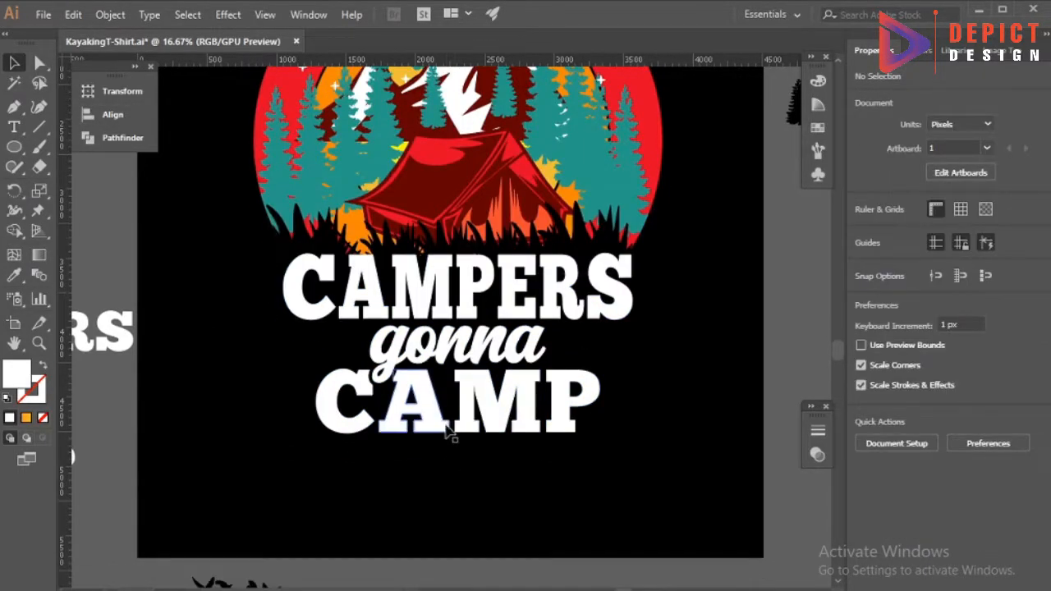
right_click(460, 302)
click(400, 399)
Create an offset path of 100 px with round joins around the lettering group.
click(110, 15)
mouse_move(246, 370)
click(427, 427)
click(617, 407)
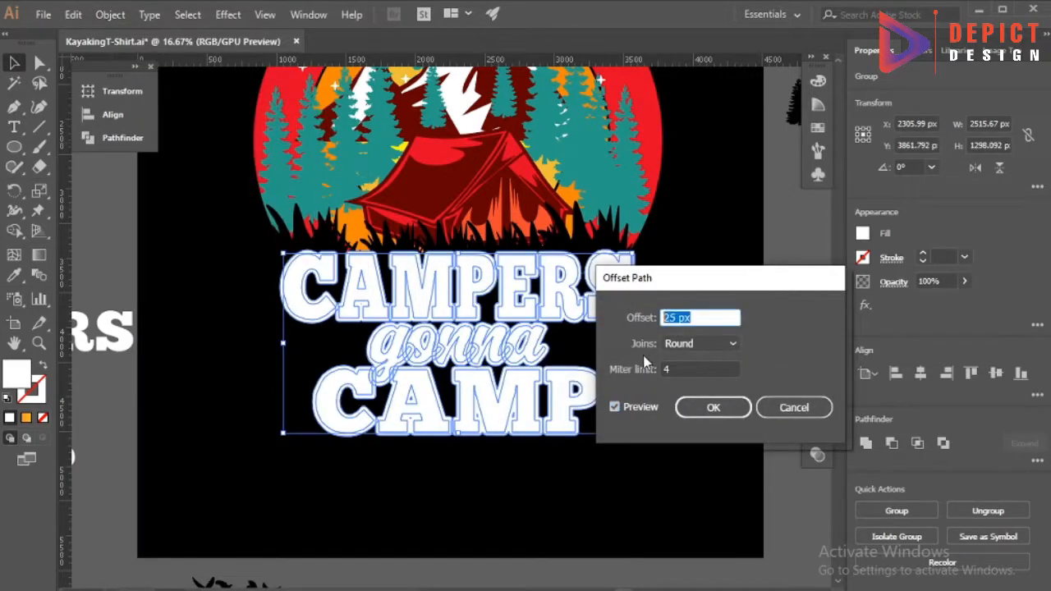
key(Up)
key(Up)
key(Up)
key(Up)
key(Up)
key(Up)
key(Up)
key(Up)
key(Up)
key(Up)
key(Up)
key(Up)
key(Up)
key(Up)
key(Up)
key(Up)
key(Up)
key(Up)
key(Up)
key(Up)
key(Up)
key(Up)
key(Up)
key(Up)
key(Up)
key(Up)
key(Up)
key(Up)
key(Up)
key(Up)
key(Up)
key(Up)
key(Up)
key(Up)
key(Up)
key(Up)
key(Up)
key(Up)
key(Up)
key(Up)
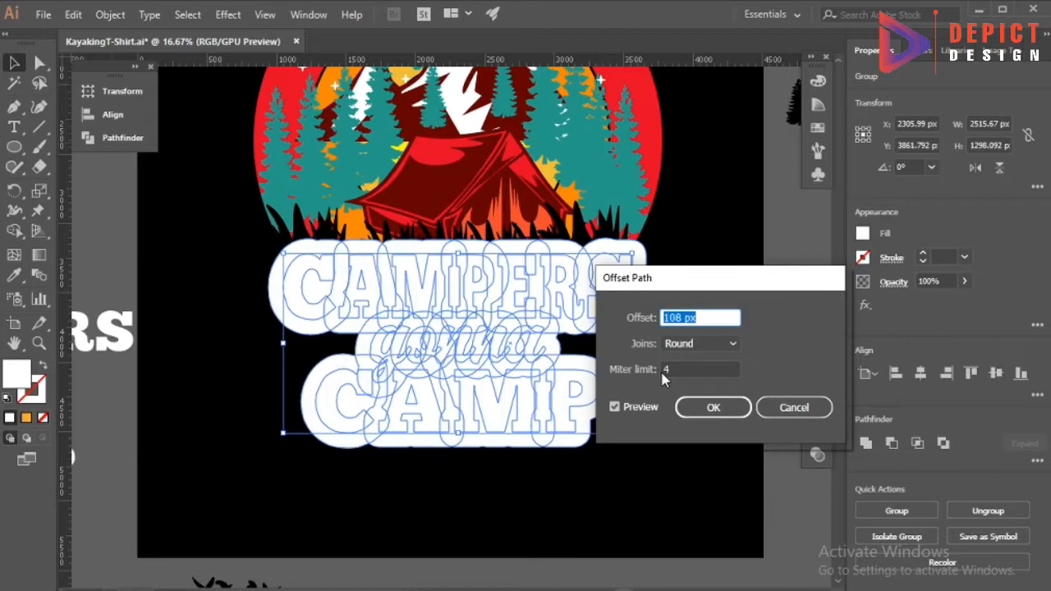
key(Down)
key(Down)
key(Down)
key(Down)
key(Down)
key(Down)
key(Down)
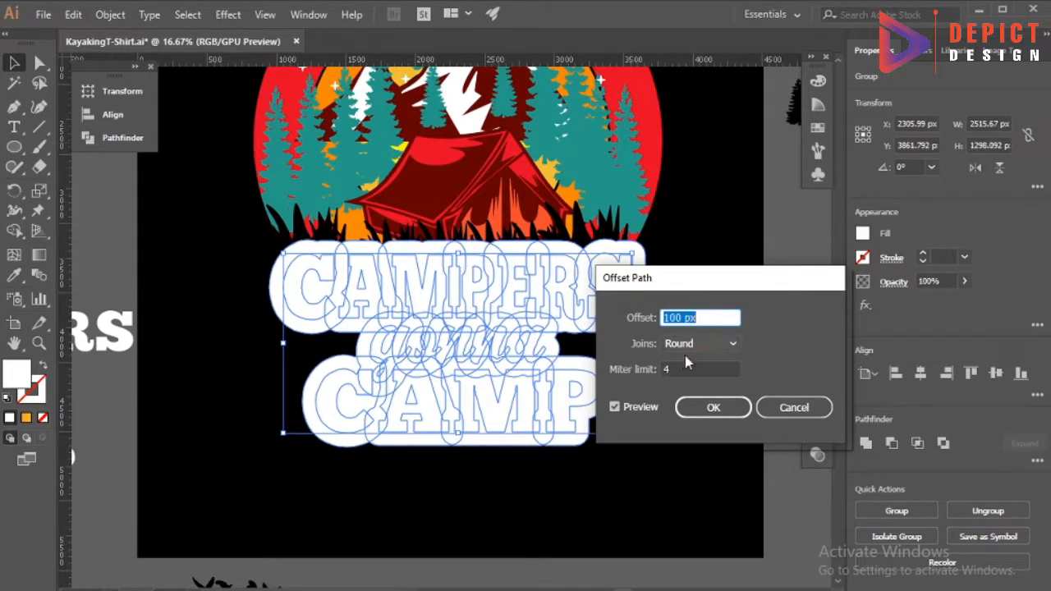
click(695, 415)
Unite the overlapping offset shapes into a single backing shape.
click(146, 141)
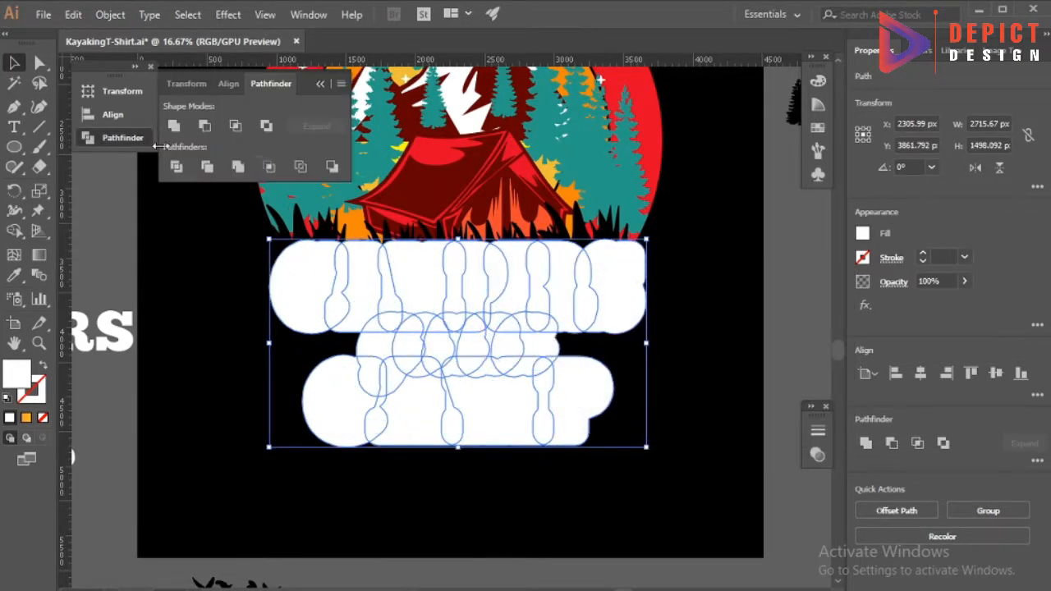
click(176, 127)
click(320, 84)
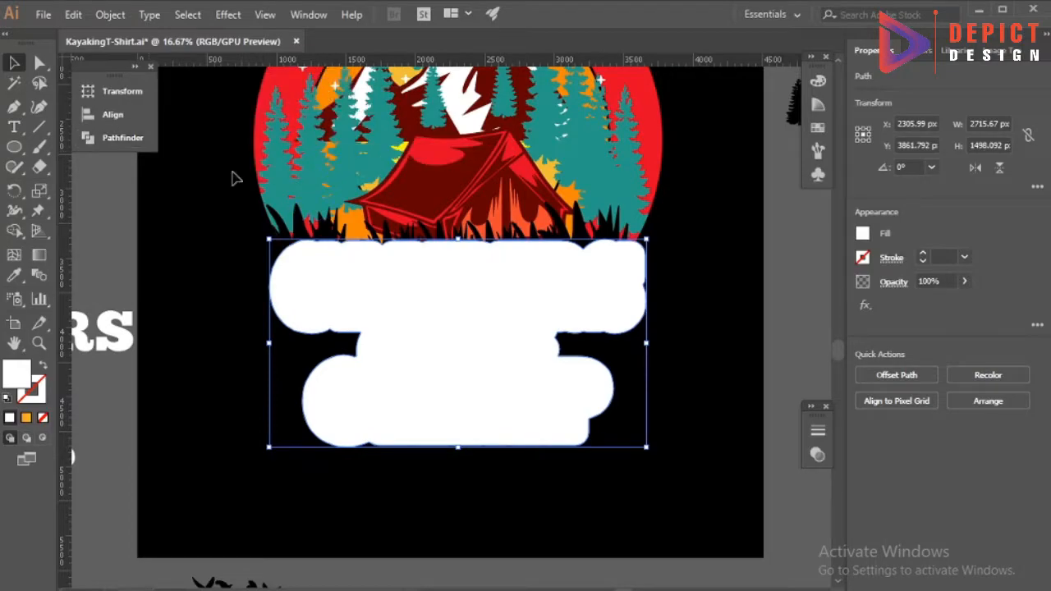
Fill the backing shape with the illustration's red and move it behind the lettering.
click(260, 123)
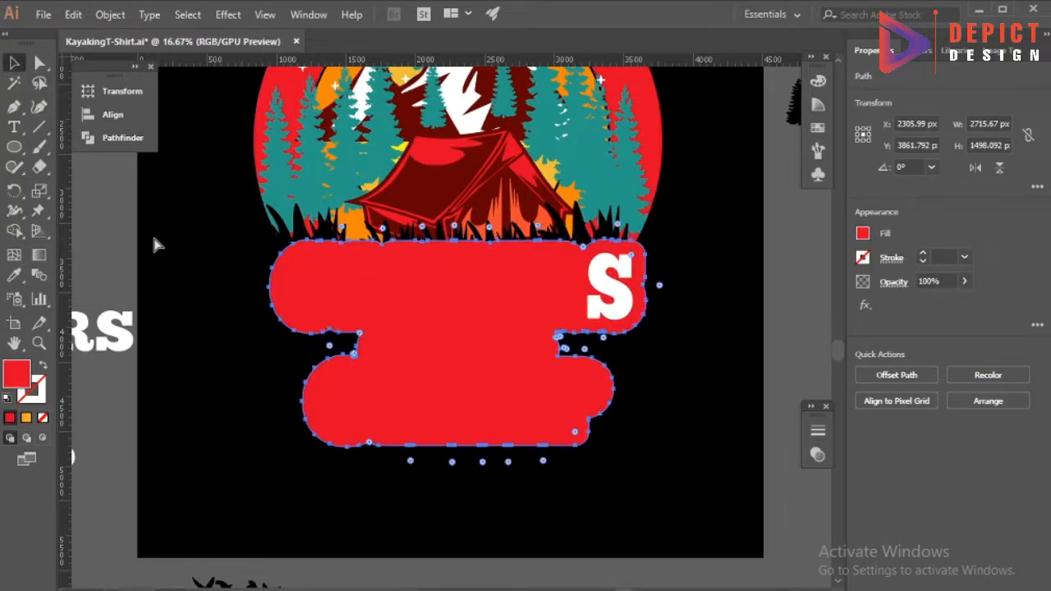
key(ctrl+x)
click(398, 360)
key(ctrl+b)
click(161, 391)
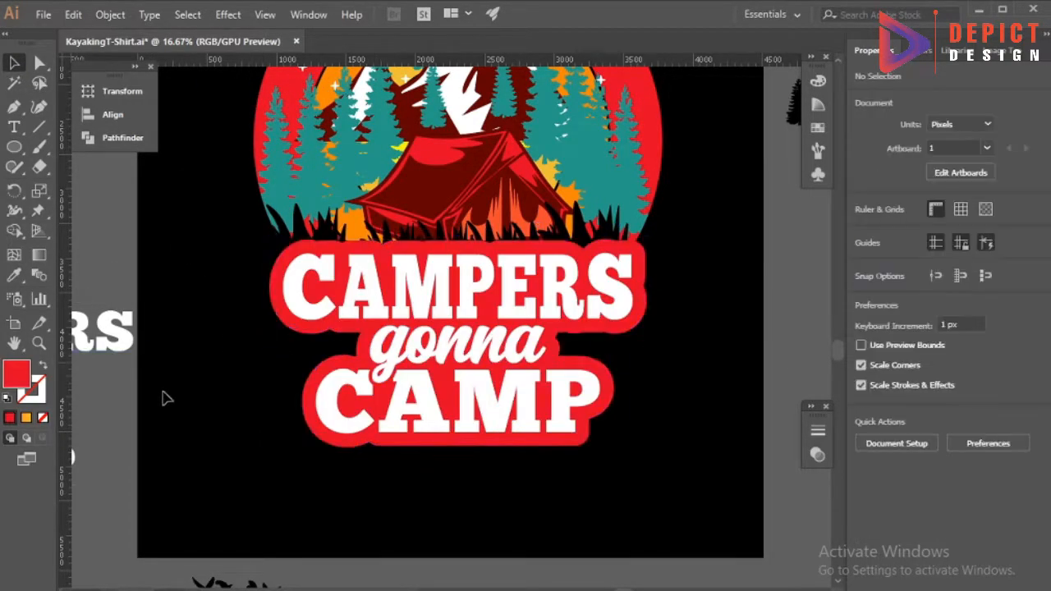
Give the red backing shape a white 20 pt stroke.
scroll(324, 462, down, 1)
scroll(291, 408, up, 1)
click(311, 348)
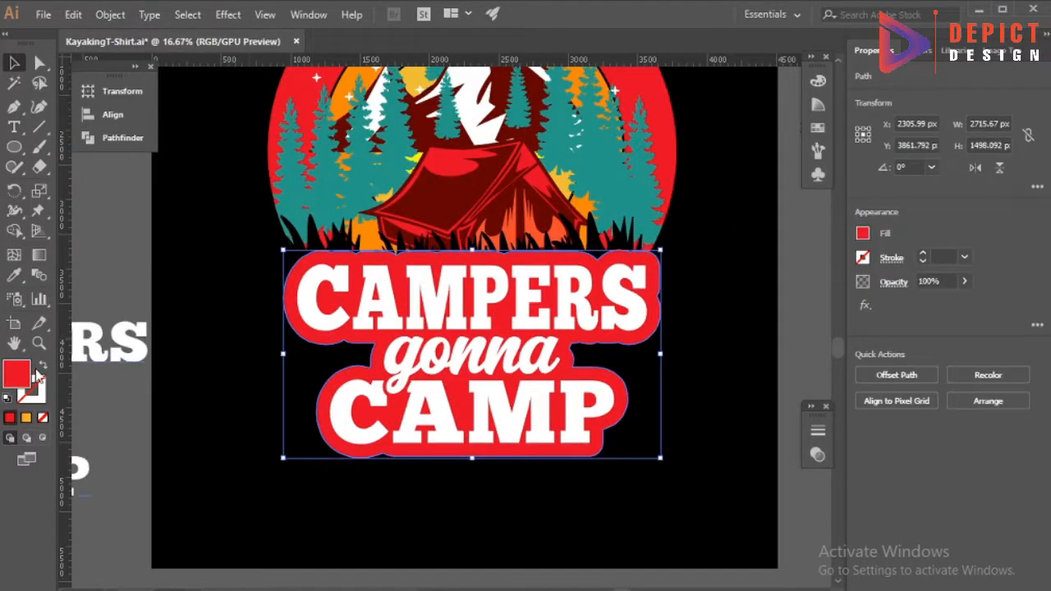
click(37, 384)
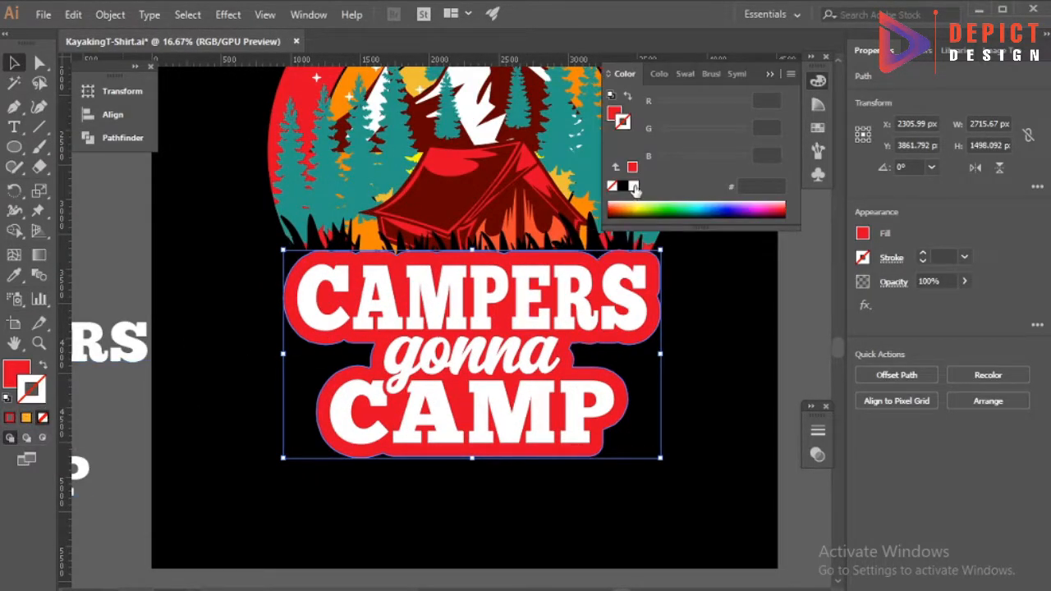
click(772, 75)
click(965, 256)
click(981, 506)
click(735, 346)
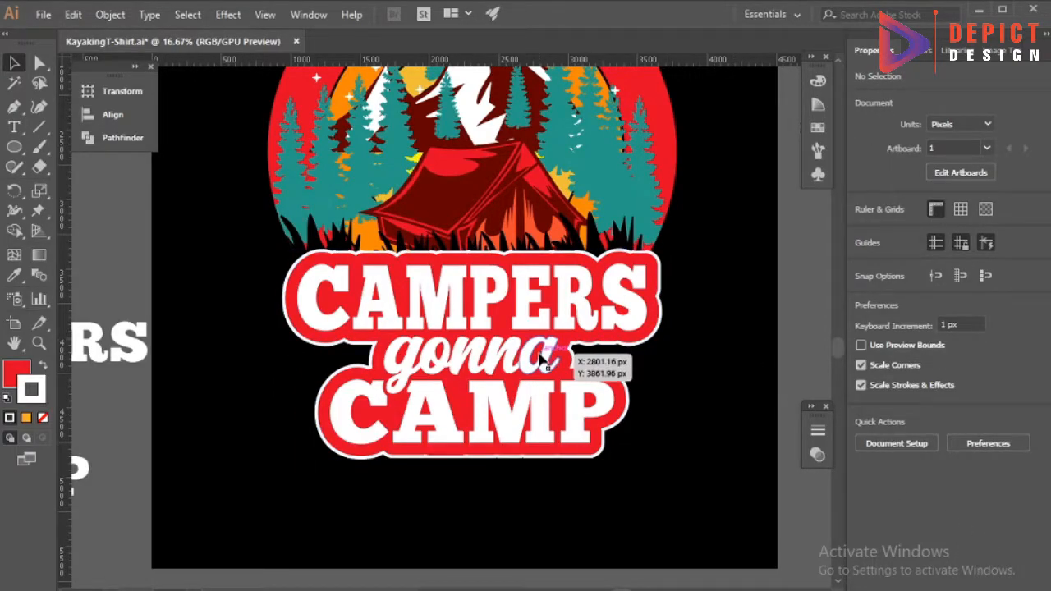
Recolor the backing shape teal 279C8A and give it a white 20 pt stroke.
scroll(451, 452, down, 2)
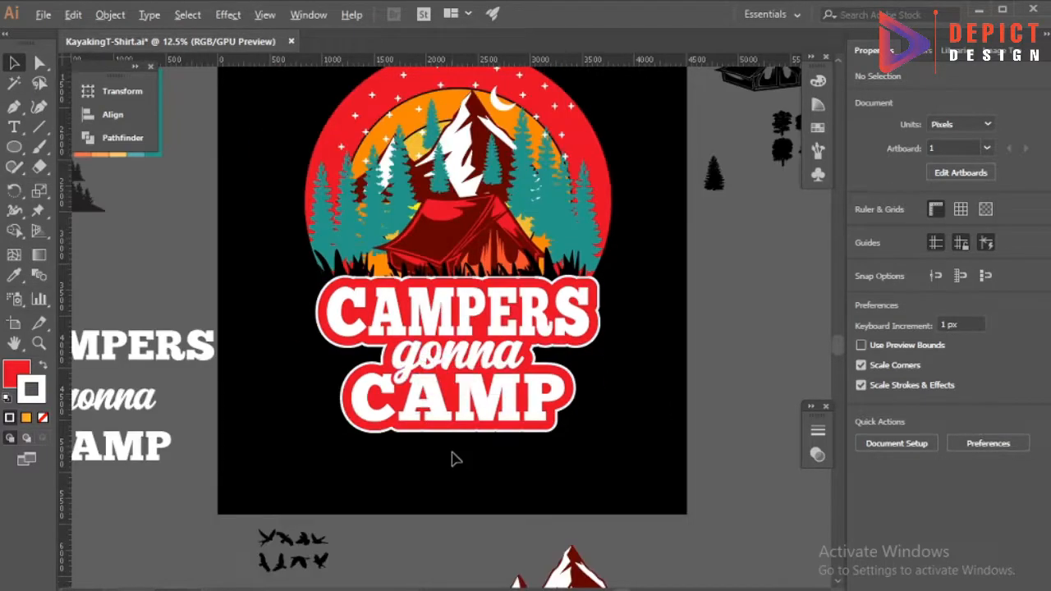
scroll(448, 436, up, 2)
click(452, 353)
double_click(450, 348)
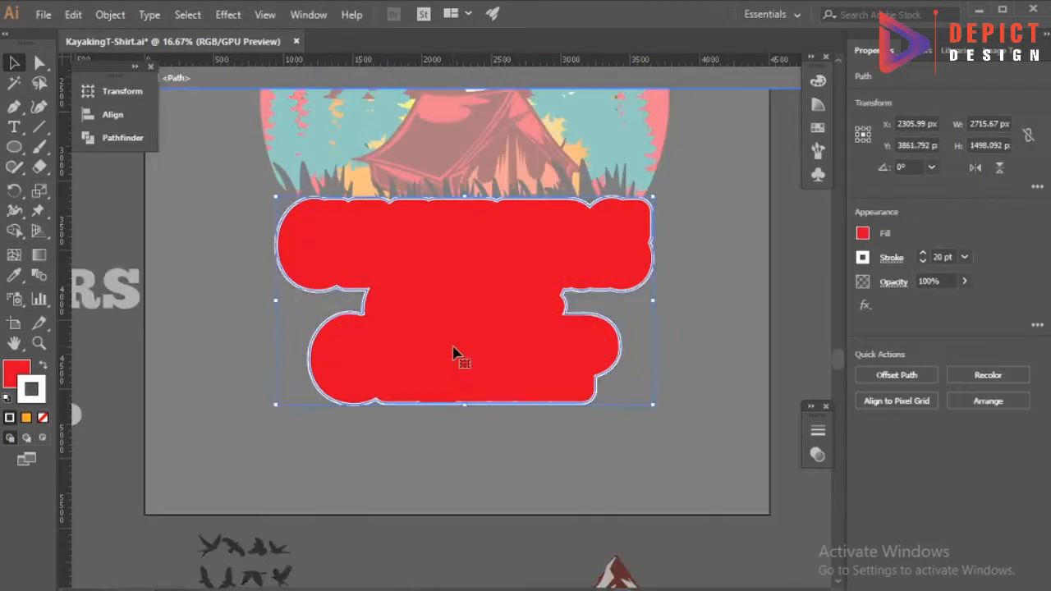
click(20, 372)
click(355, 146)
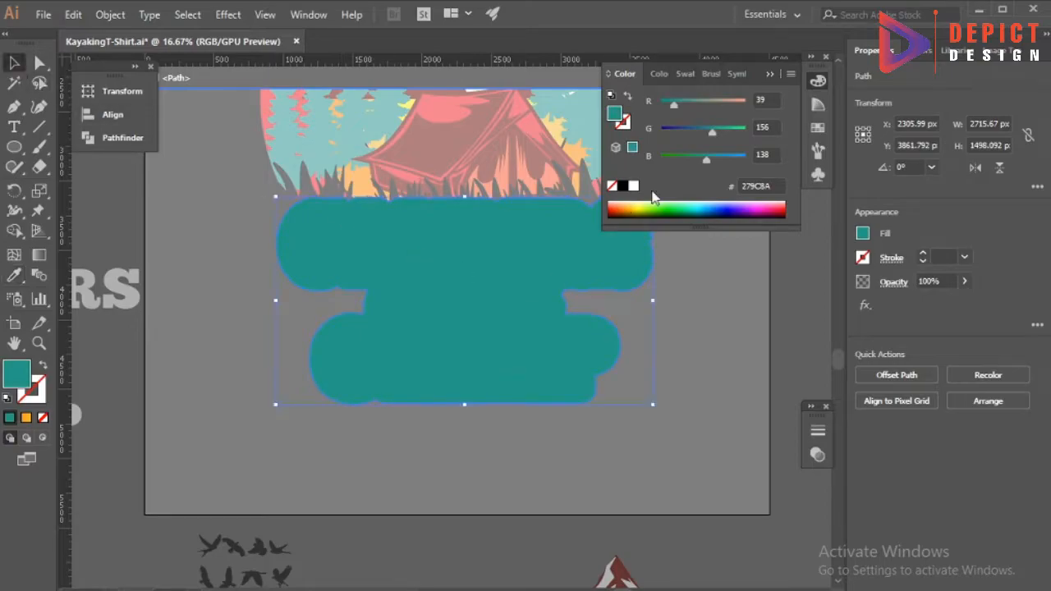
click(965, 258)
click(986, 532)
double_click(711, 387)
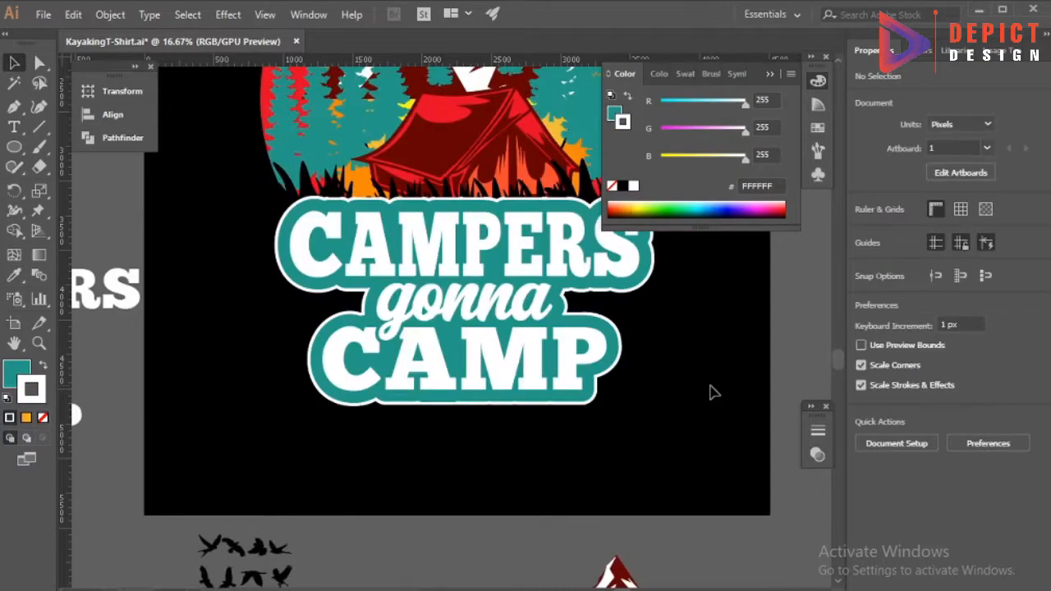
scroll(421, 430, down, 1)
click(770, 75)
Recolor the lettering with the dark red sampled from the tent's roof.
scroll(600, 421, down, 1)
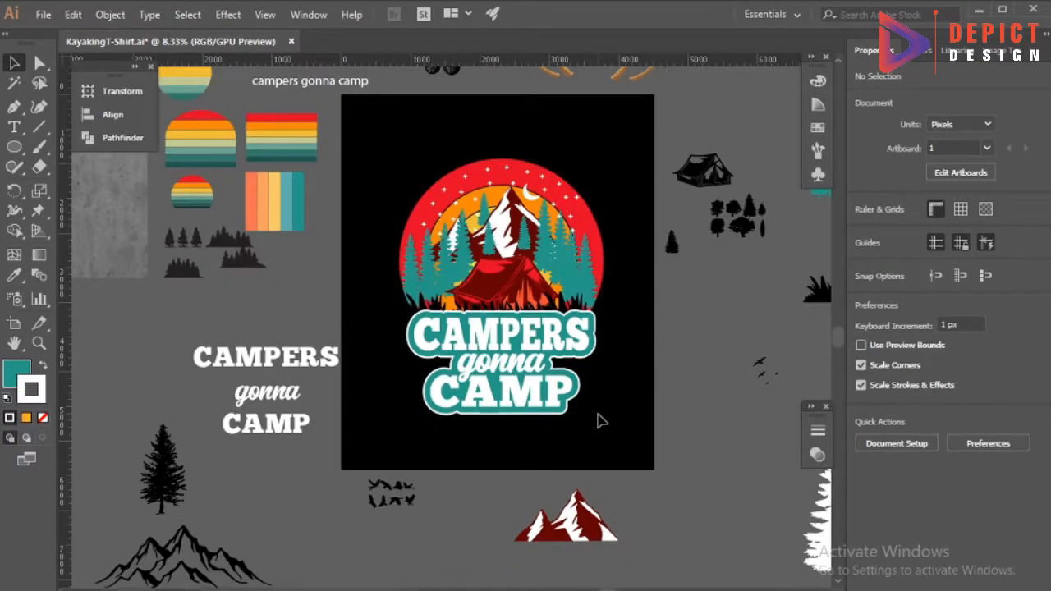
scroll(503, 346, up, 2)
click(507, 337)
key(i)
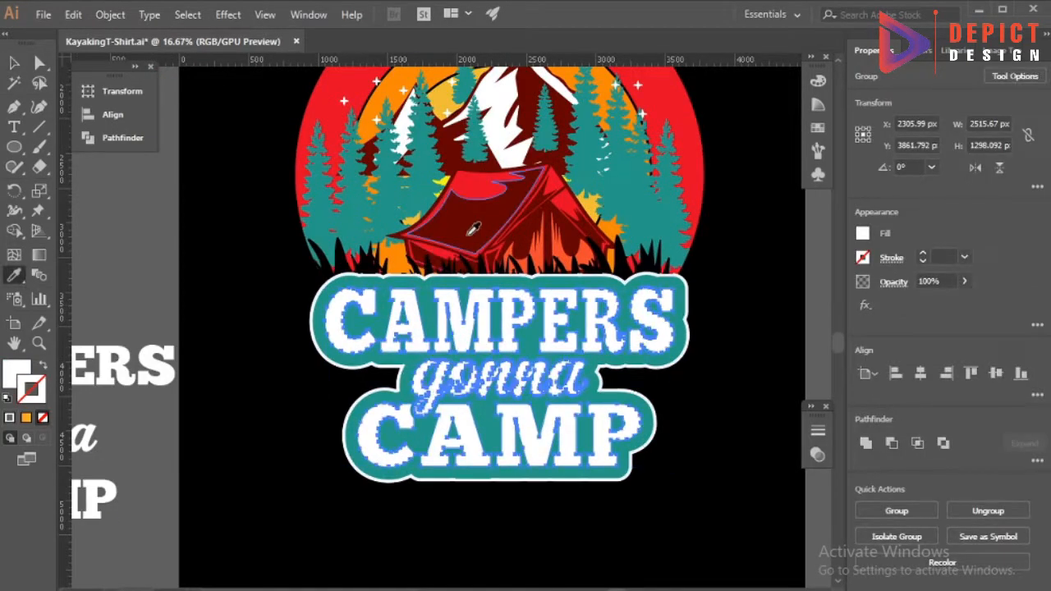
click(469, 233)
key(v)
click(253, 294)
scroll(277, 314, down, 1)
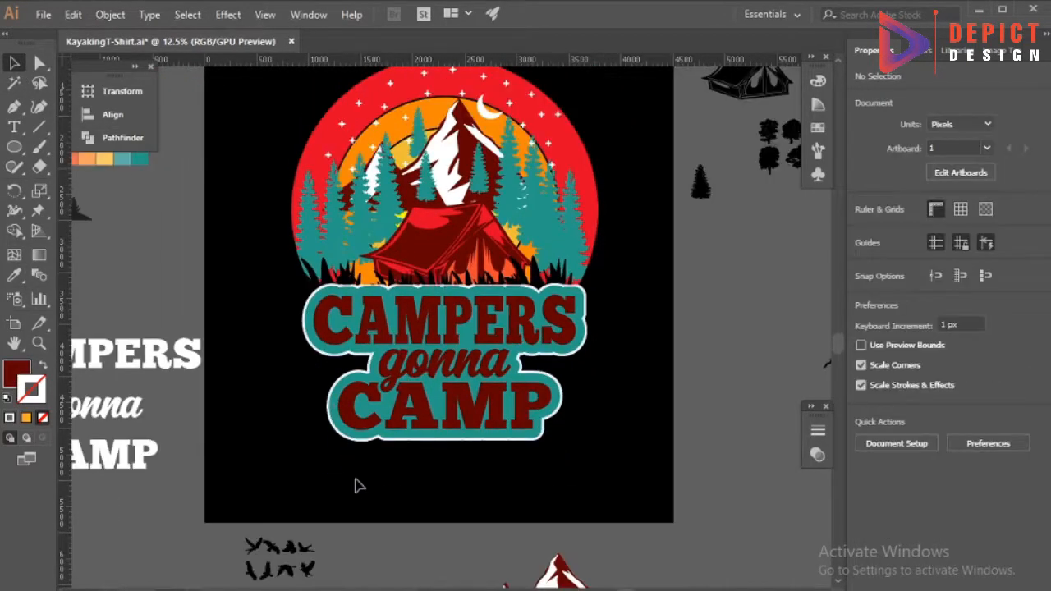
Try a red fill with a white stroke on the backing shape.
scroll(515, 384, up, 1)
double_click(508, 384)
click(20, 375)
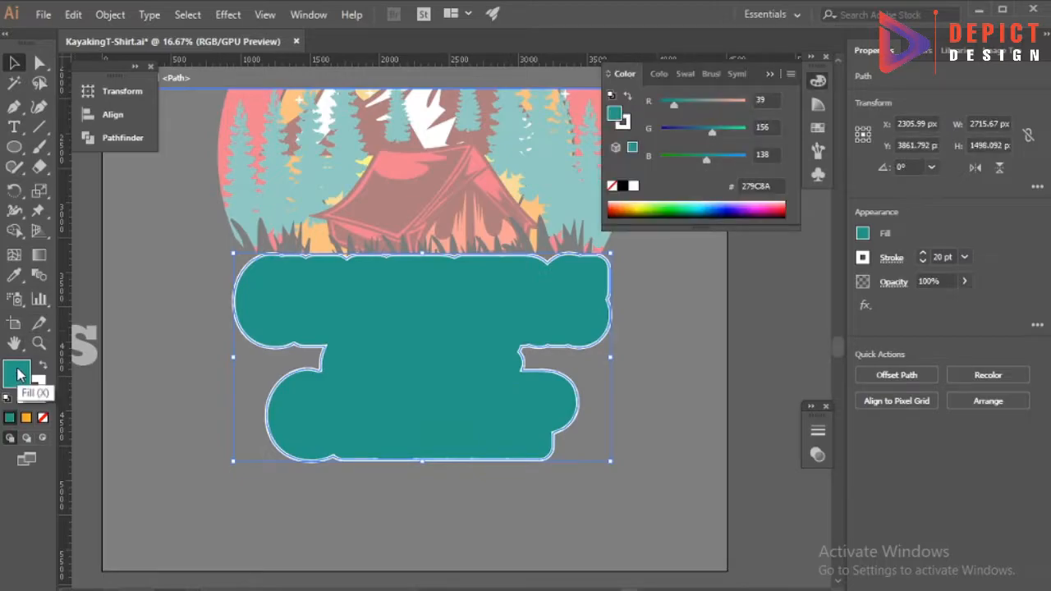
click(22, 285)
click(392, 169)
click(42, 393)
click(635, 187)
click(965, 257)
click(974, 469)
double_click(678, 394)
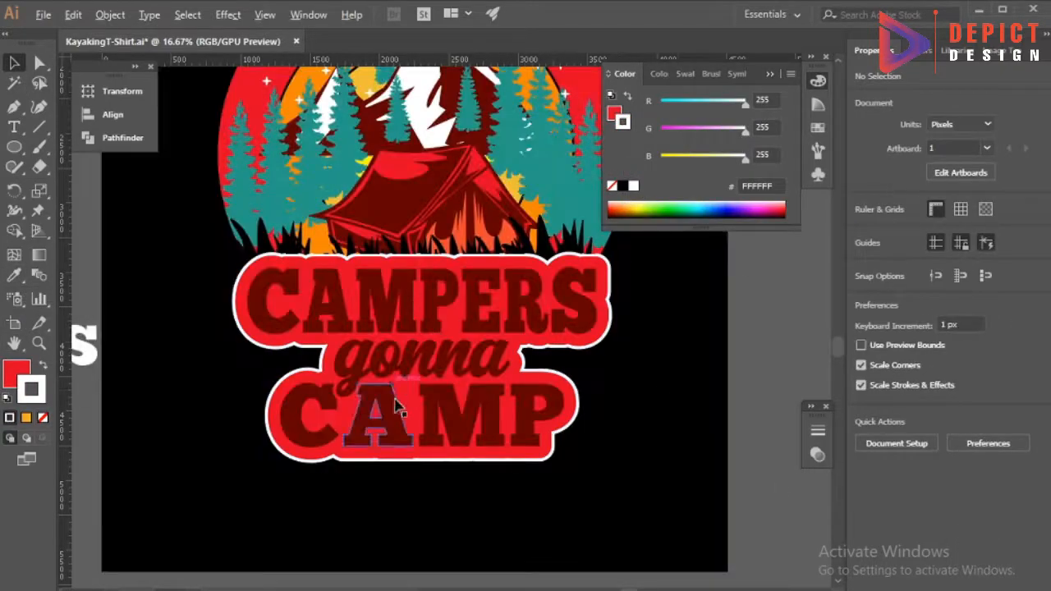
Undo the backing shape's latest fill and stroke changes.
scroll(443, 390, down, 2)
key(ctrl+z)
key(ctrl+z)
key(ctrl+z)
double_click(537, 444)
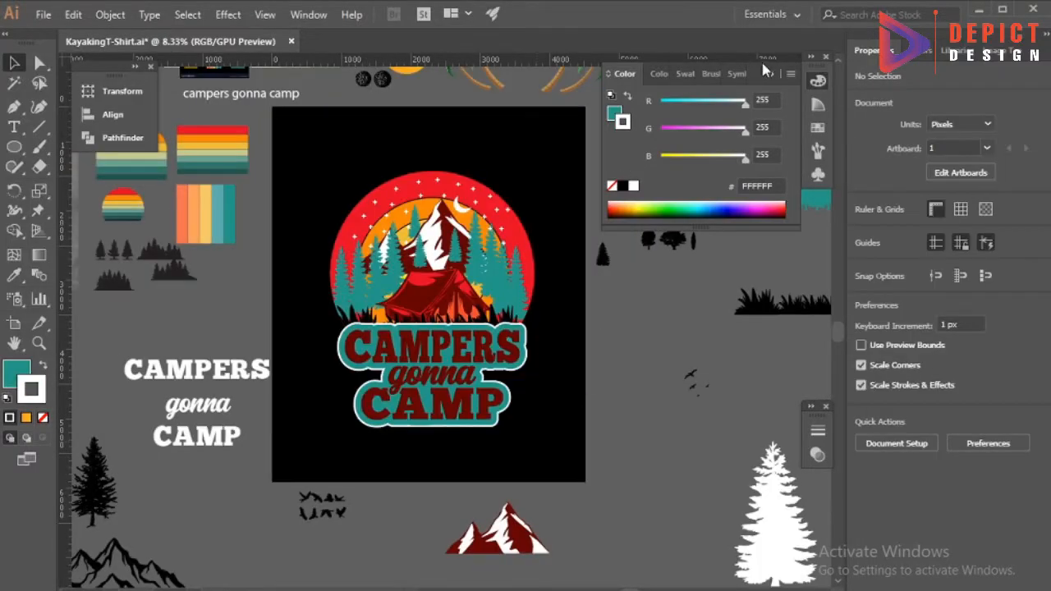
Recolor the lettering with the bright red sampled from the illustration.
click(769, 73)
scroll(416, 401, up, 2)
click(421, 402)
click(14, 276)
scroll(427, 271, up, 2)
click(426, 253)
click(14, 63)
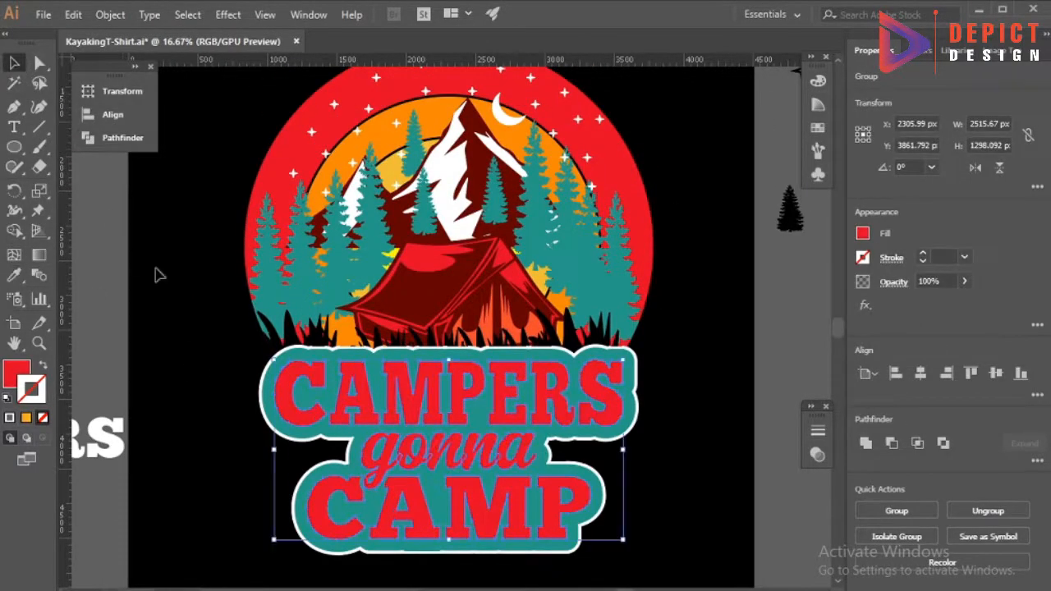
click(181, 291)
Recolor the lettering with the black sampled from the grass.
click(292, 419)
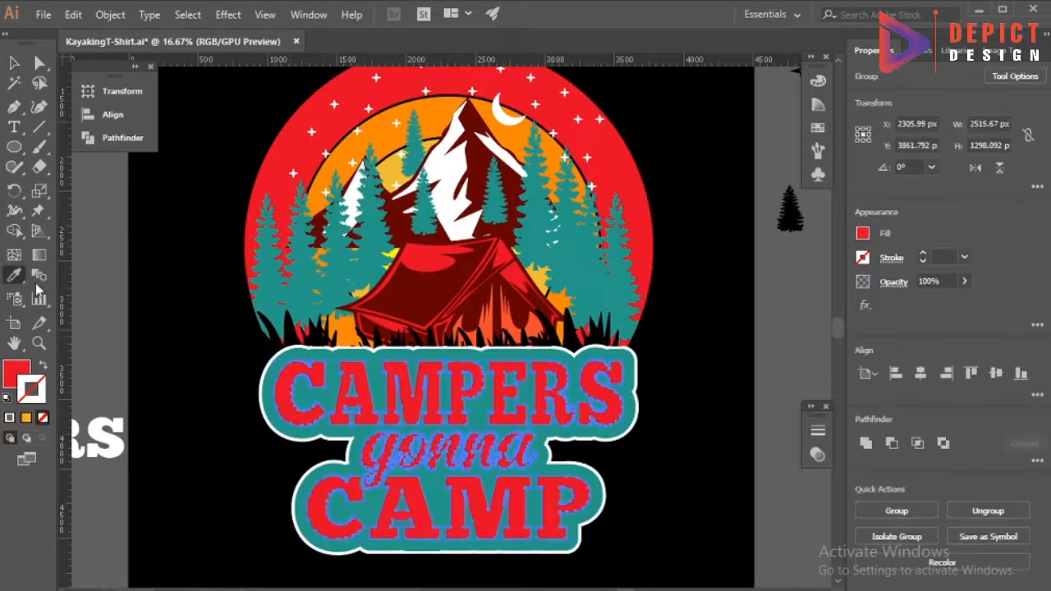
click(16, 277)
click(380, 342)
scroll(417, 361, down, 2)
click(15, 64)
scroll(398, 447, up, 2)
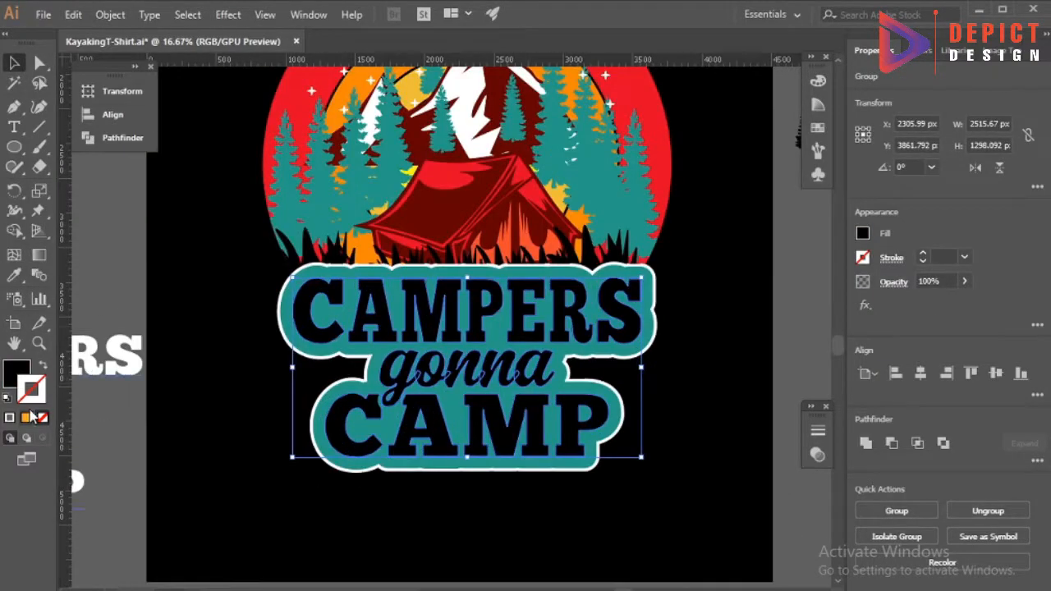
Add a white 10 pt stroke to the black lettering.
click(10, 417)
click(632, 187)
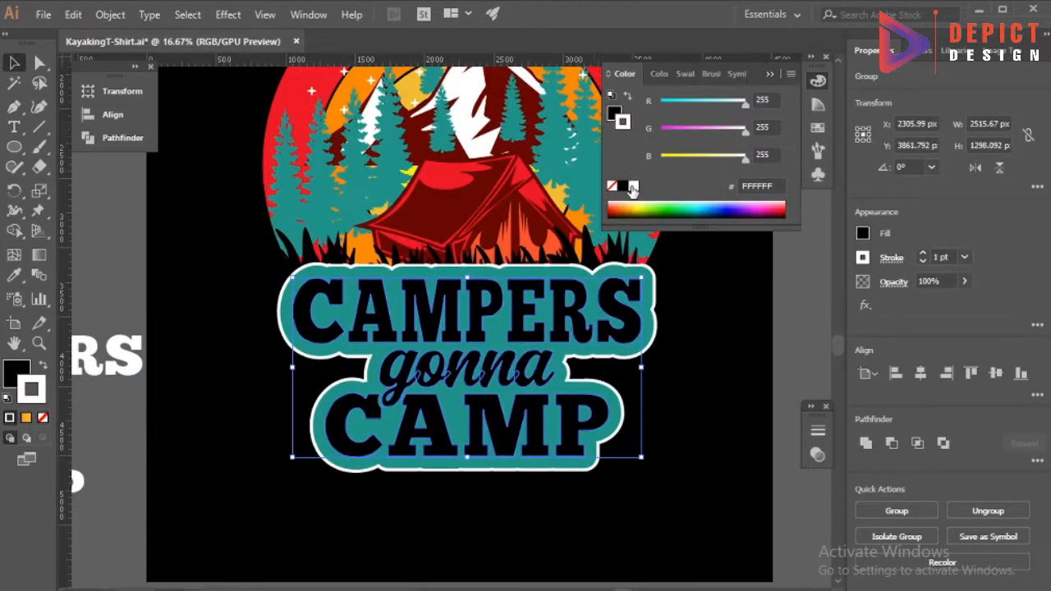
click(769, 75)
click(964, 256)
click(987, 524)
click(965, 257)
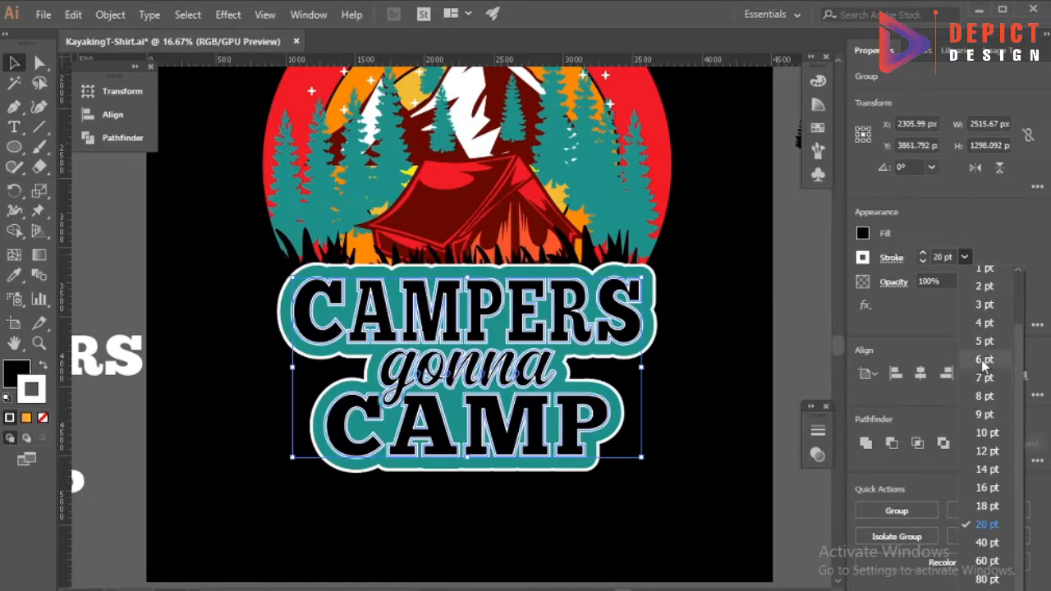
click(983, 361)
click(965, 256)
click(984, 433)
click(678, 393)
scroll(495, 356, down, 1)
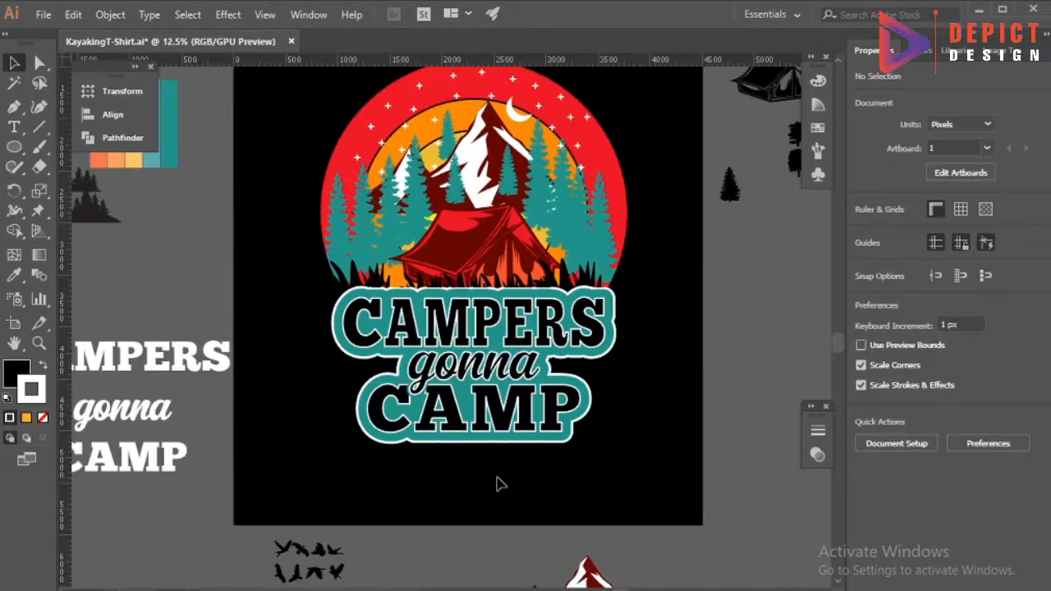
Expand the fill and stroke of the lettering and its backing shape together.
scroll(501, 484, down, 1)
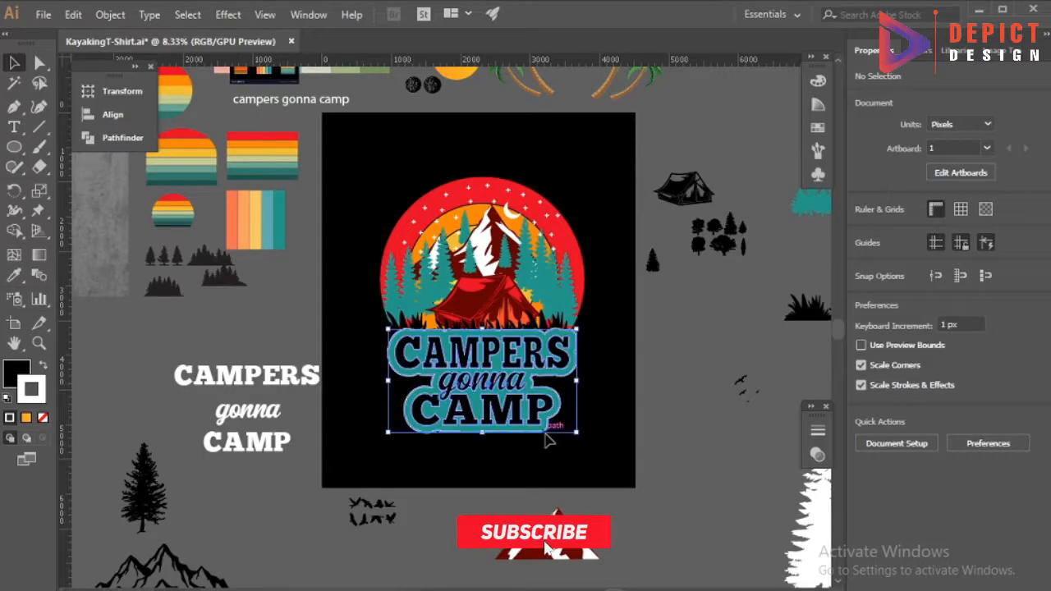
click(542, 435)
click(110, 15)
click(117, 21)
click(118, 22)
click(209, 172)
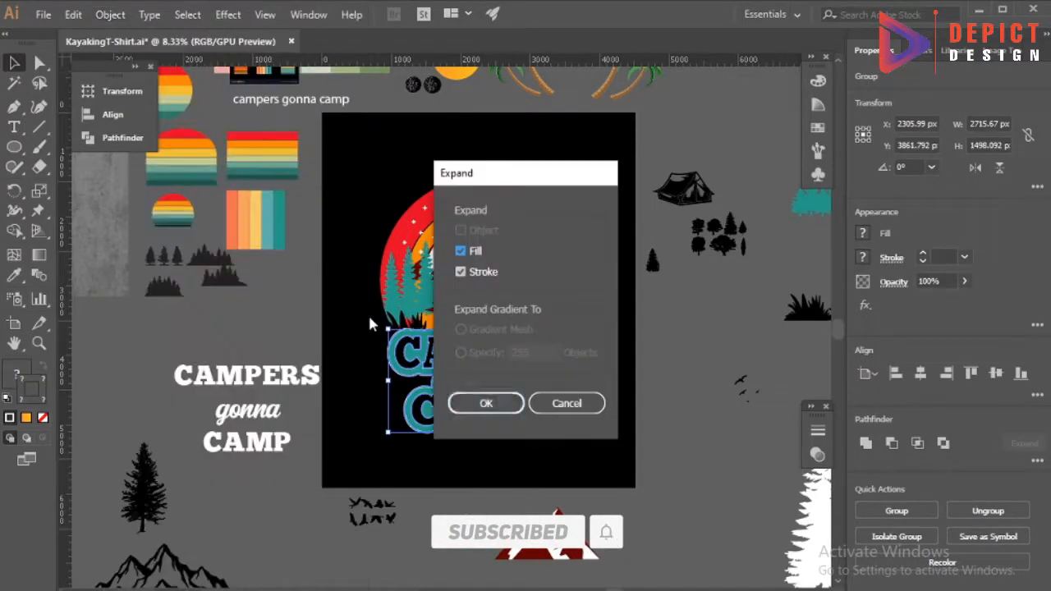
click(486, 403)
click(495, 484)
Inspect the expanded lettering and its teal backing shape up close.
scroll(520, 427, up, 5)
click(512, 354)
scroll(509, 359, down, 2)
click(110, 15)
click(182, 73)
click(375, 431)
scroll(358, 345, up, 4)
click(392, 340)
scroll(446, 340, down, 4)
click(418, 452)
scroll(417, 452, down, 2)
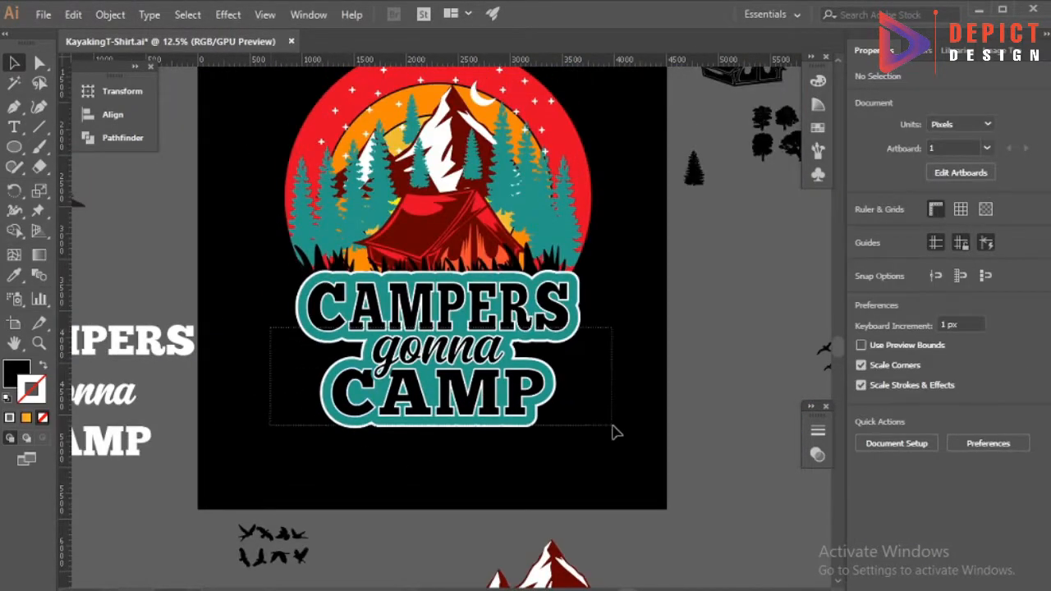
Group the lettering with its backing shape and center the group horizontally with the sun illustration.
drag(612, 425, 613, 426)
right_click(536, 393)
click(583, 246)
shift+click(581, 198)
click(113, 115)
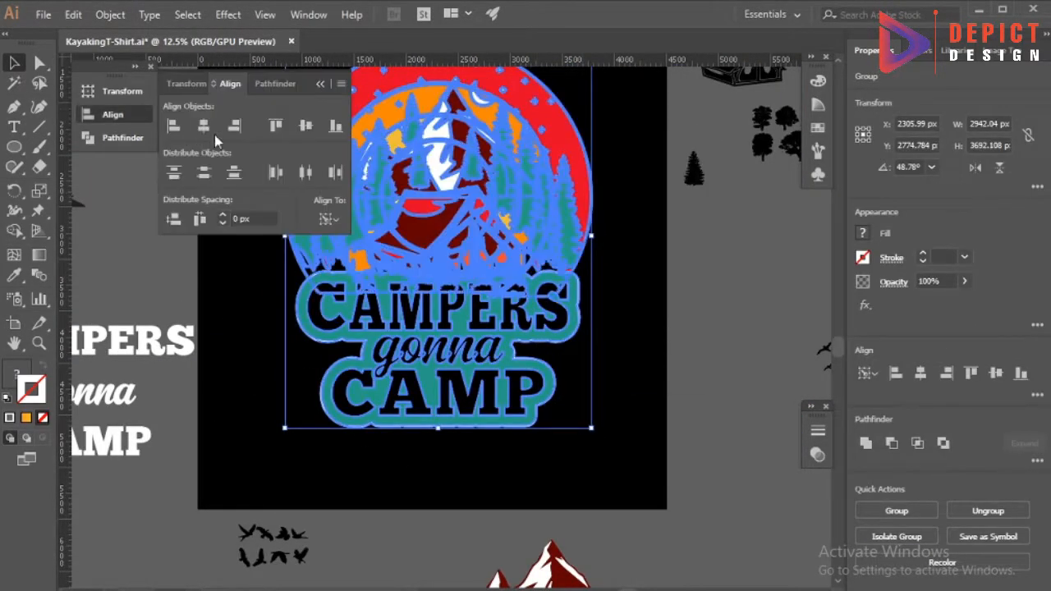
click(320, 84)
Enlarge the lettering group to about 3182 px wide and reposition it just below the grass, roughly centered under the sun.
key(ctrl+shift+a)
scroll(461, 314, up, 1)
drag(464, 316, 481, 348)
key(ctrl+shift+a)
drag(645, 368, 653, 380)
drag(475, 322, 455, 334)
key(ctrl+shift+a)
scroll(553, 351, down, 1)
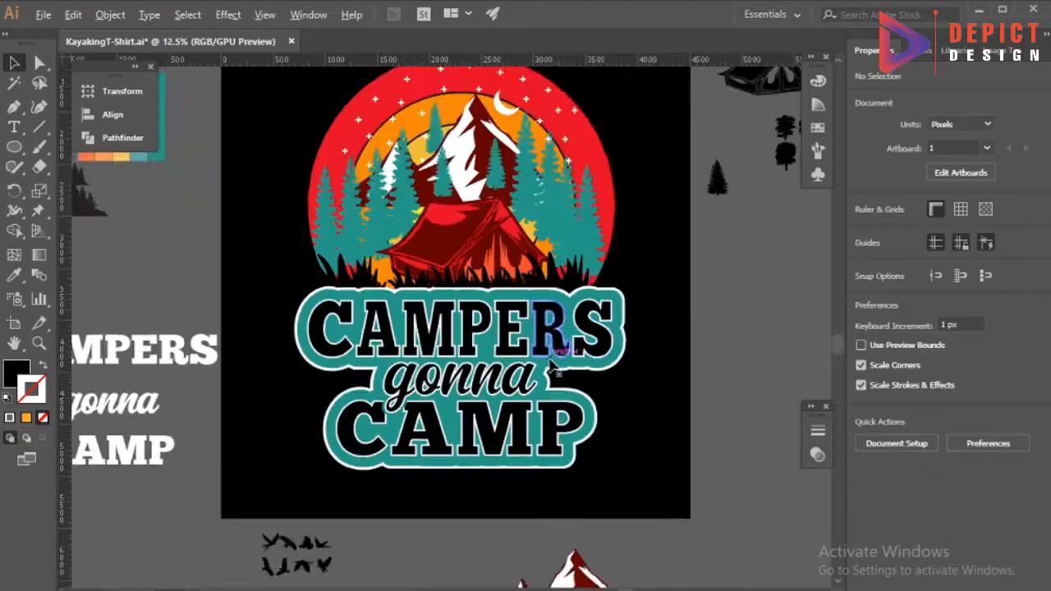
scroll(553, 370, down, 1)
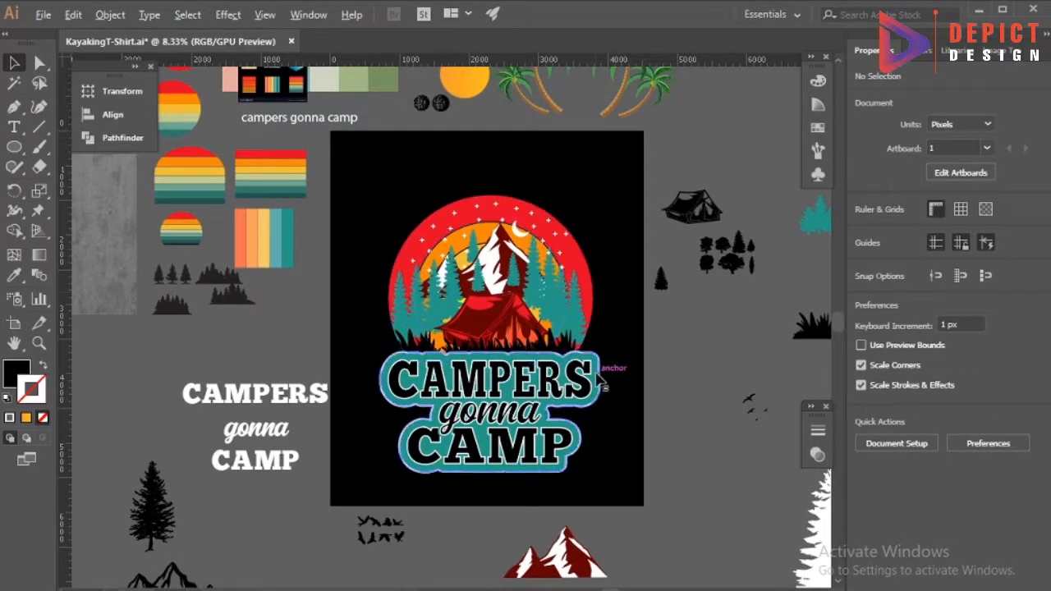
Isolate the lettering group and recolor the backing shape's outer outline with the red sampled from the sun.
scroll(605, 377, up, 4)
double_click(620, 410)
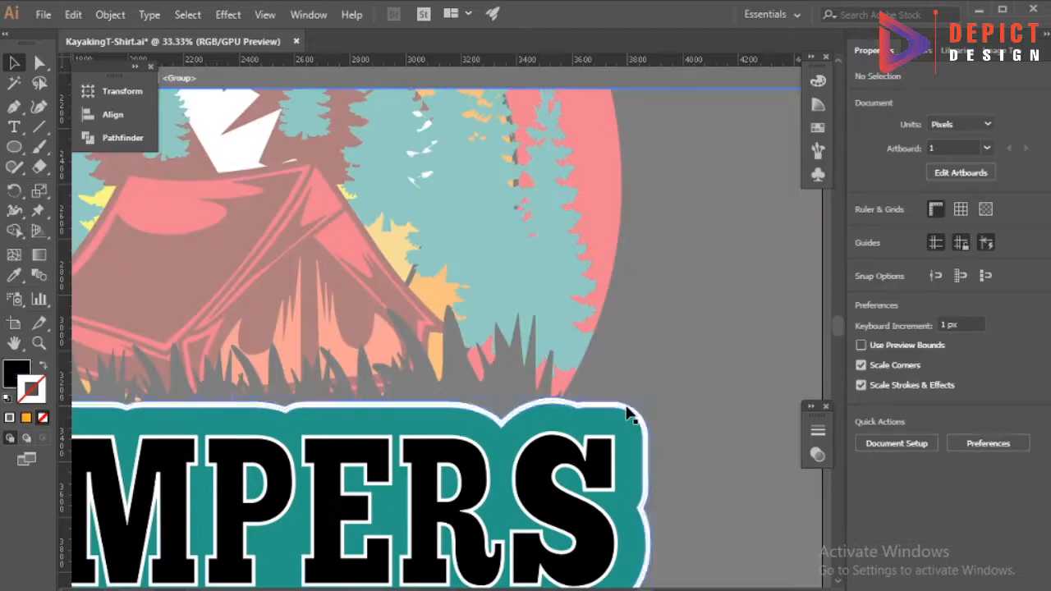
click(617, 413)
key(u)
key(i)
click(599, 253)
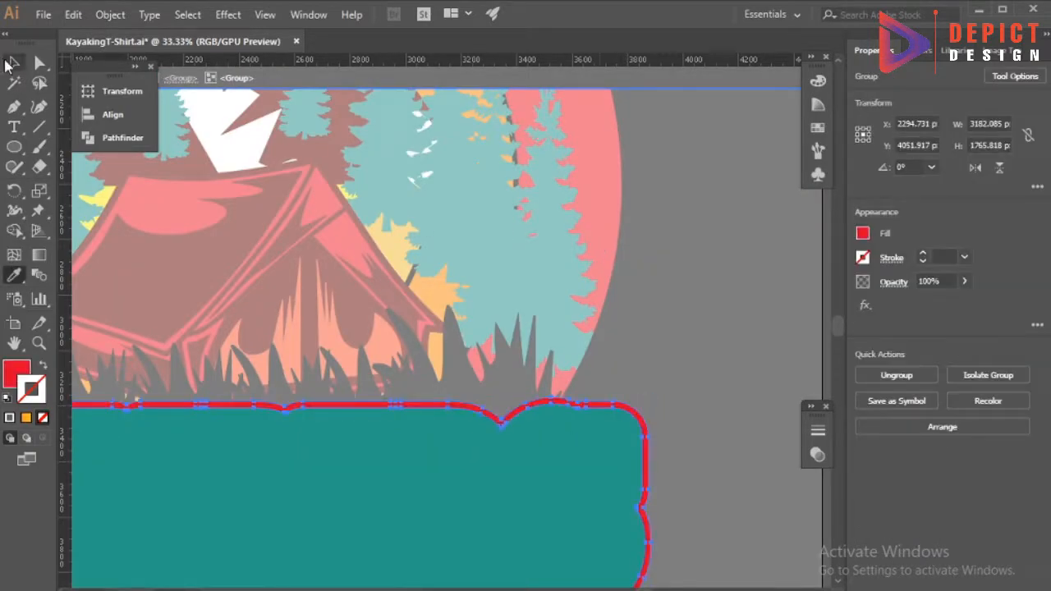
Leave isolation to review the lettering, and undo the red recolor of the backing shape's outer outline.
key(v)
double_click(646, 330)
scroll(641, 335, down, 3)
scroll(413, 509, down, 2)
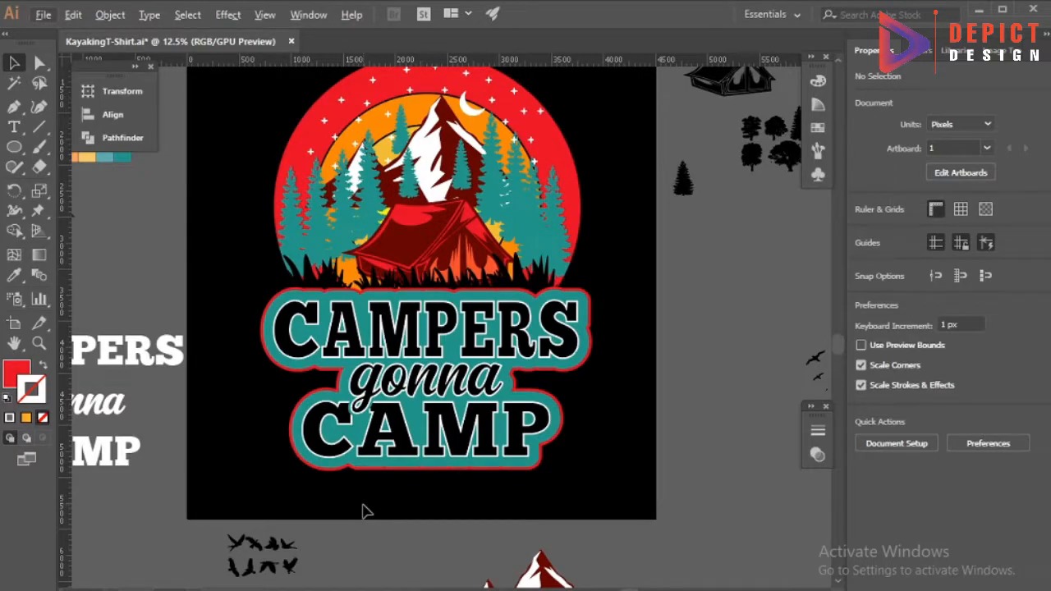
key(ctrl+z)
double_click(622, 446)
scroll(554, 448, down, 1)
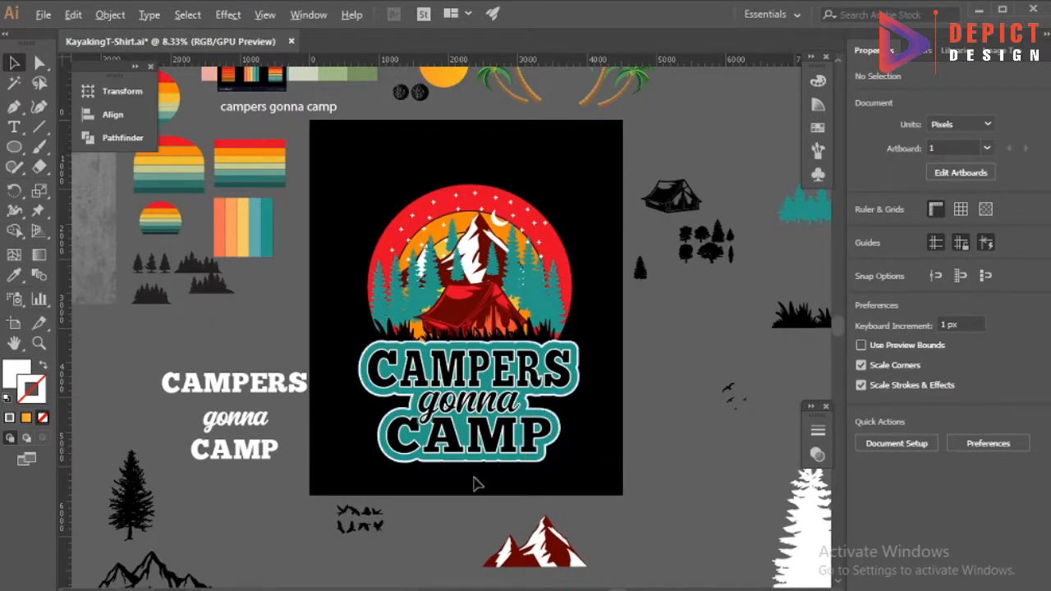
Isolate the teal backing shape inside the lettering group and recolor it with the amber sampled from the inner sun.
scroll(474, 484, up, 1)
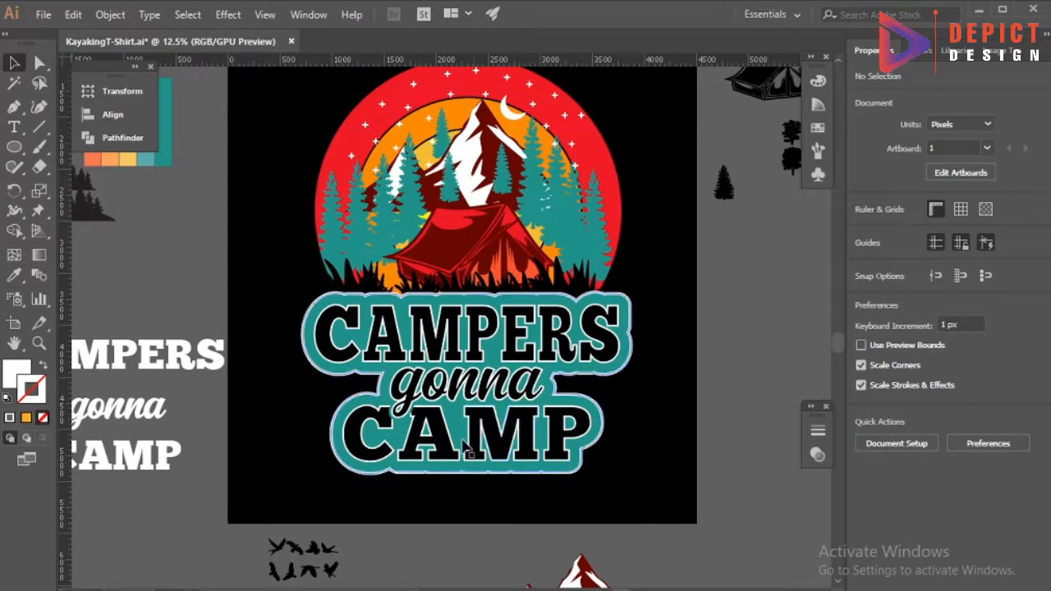
double_click(460, 433)
double_click(460, 433)
double_click(458, 429)
key(i)
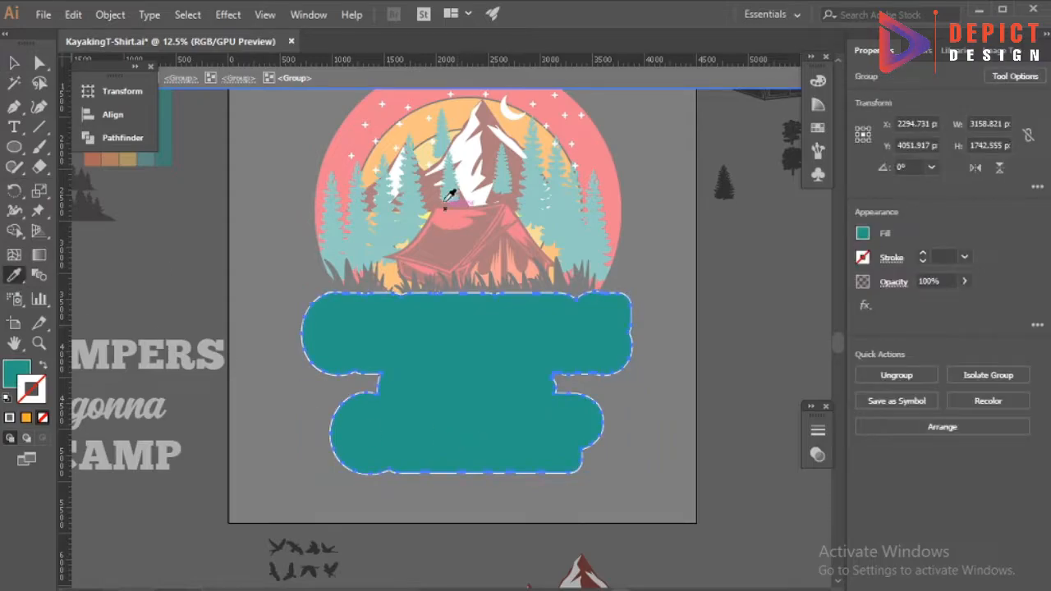
click(426, 155)
click(14, 64)
double_click(275, 236)
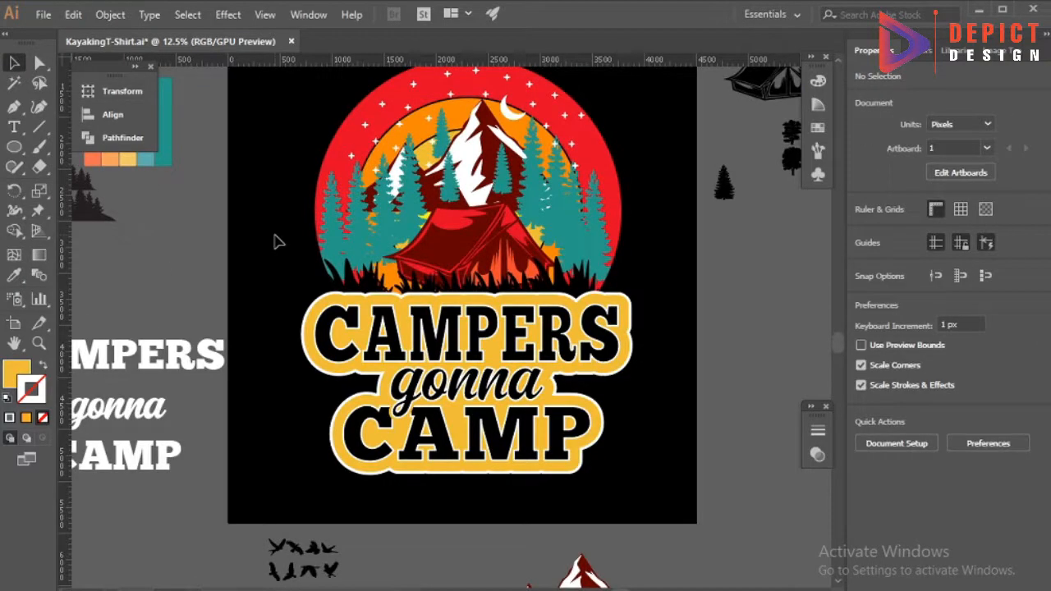
scroll(426, 429, down, 1)
scroll(459, 518, down, 1)
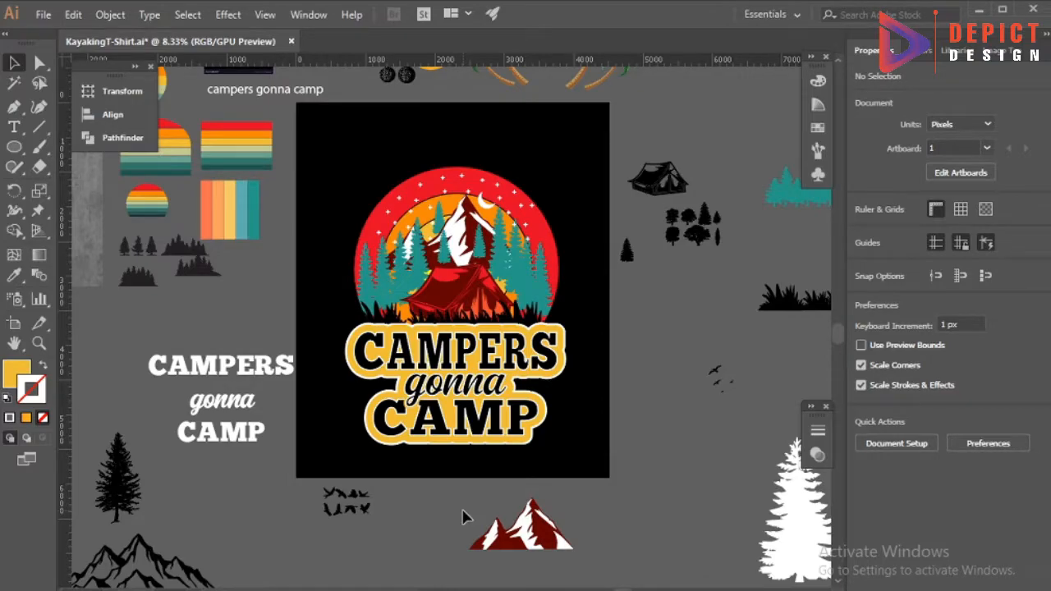
Group the sun illustration with the lettering and nudge the whole design up on the black artboard.
drag(326, 142, 593, 475)
right_click(491, 333)
click(530, 435)
key(shift+Up)
key(shift+Up)
key(shift+Up)
key(shift+Up)
key(shift+Up)
key(shift+Up)
key(shift+Up)
key(shift+Up)
key(shift+Up)
key(shift+Up)
Center the design horizontally and vertically on the artboard and enlarge it proportionally to nearly fill the artboard.
click(112, 115)
click(203, 127)
click(303, 127)
click(321, 84)
click(324, 140)
click(427, 220)
drag(565, 290, 592, 292)
click(598, 350)
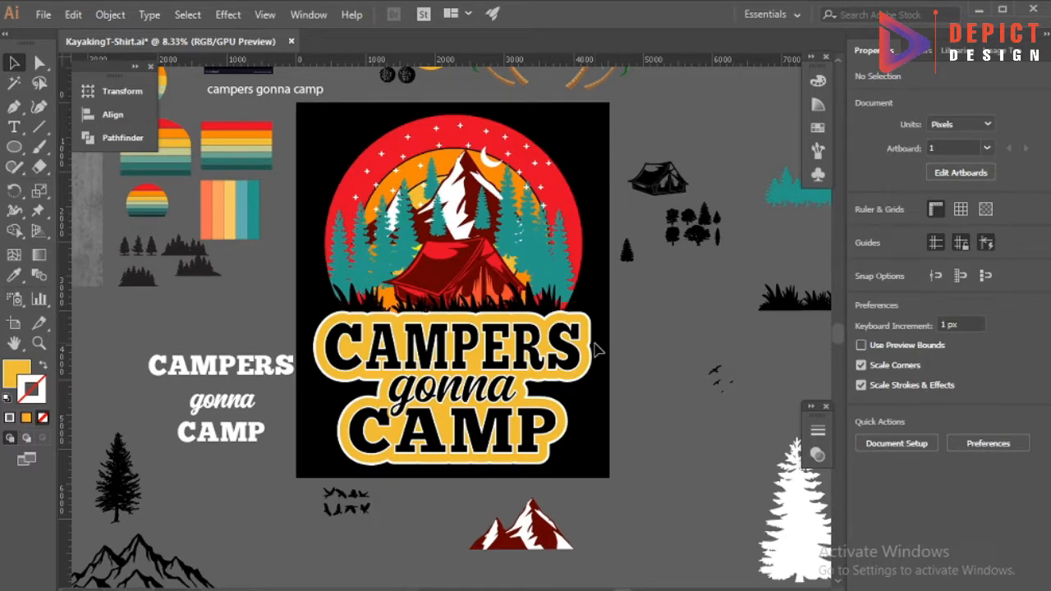
Switch to File Explorer, go to the parent of the Kayaking T shirt Design folder, and open T Shirt Mockup.psd in Photoshop.
scroll(598, 350, up, 1)
click(358, 589)
click(306, 515)
click(71, 257)
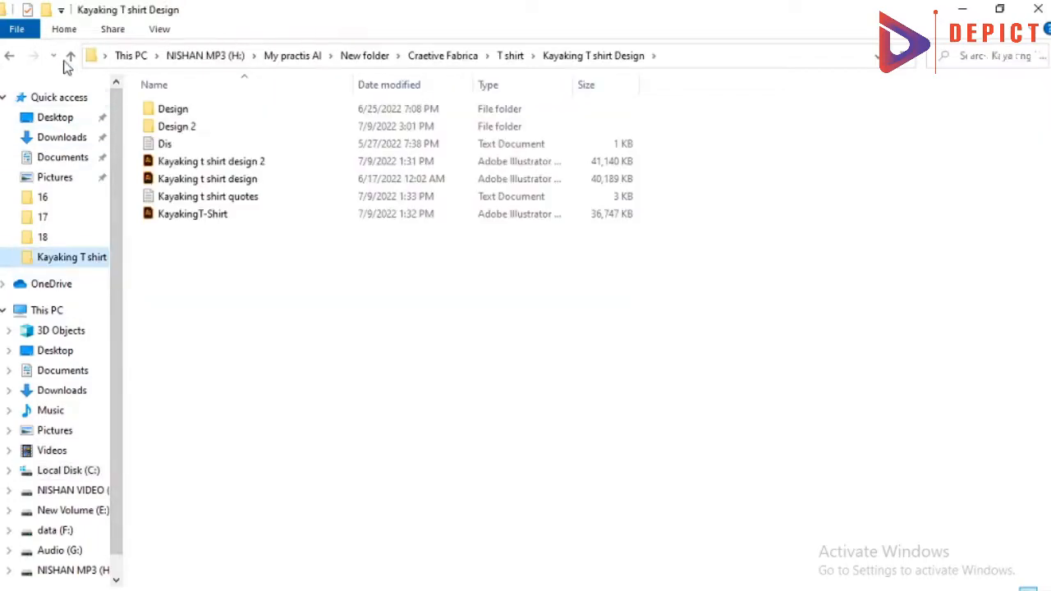
click(70, 56)
double_click(213, 577)
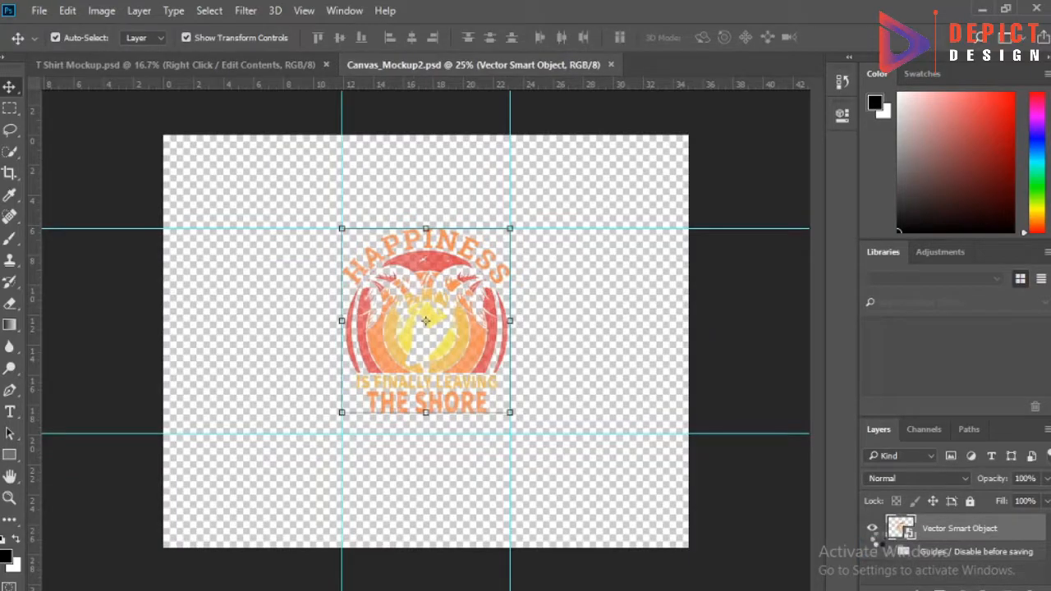
Place the campers gonna camp design in the mockup's editable contents, scale and position it, and save it back to the shirt mockup.
click(944, 551)
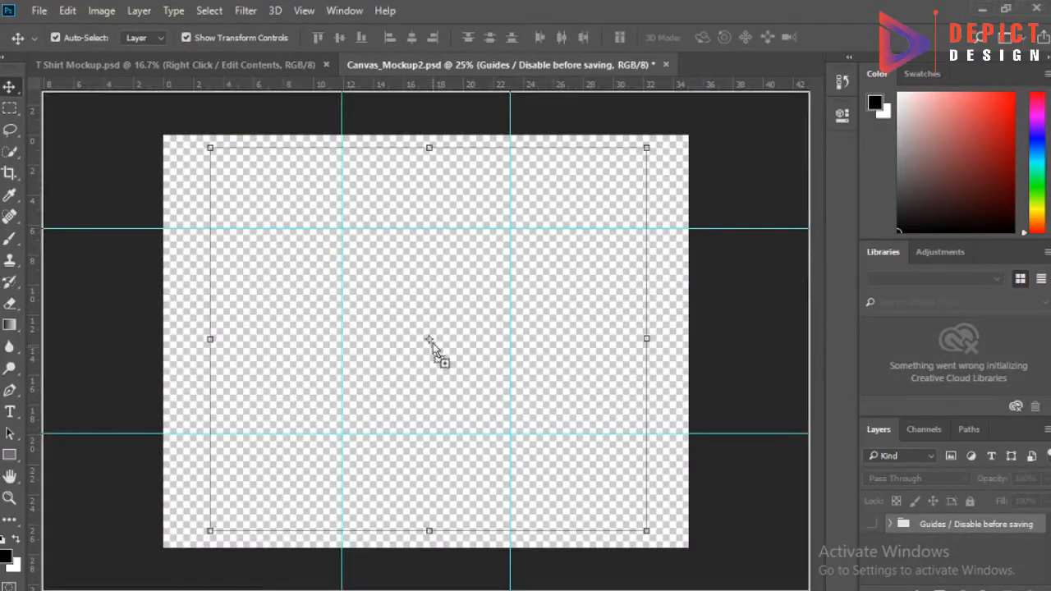
drag(426, 338, 440, 341)
drag(589, 549, 511, 444)
key(Return)
click(619, 64)
click(461, 247)
click(753, 360)
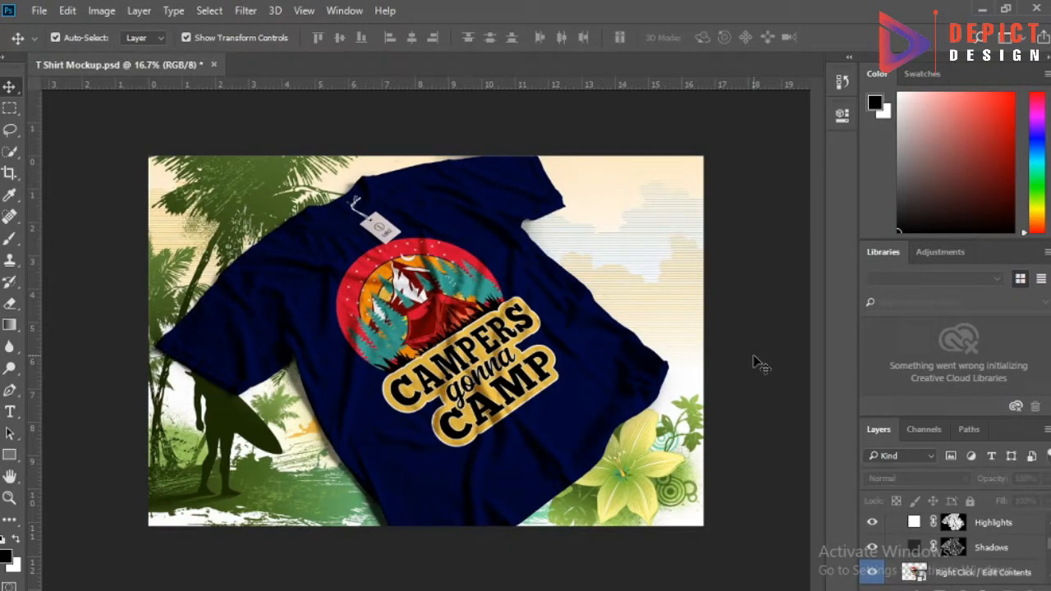